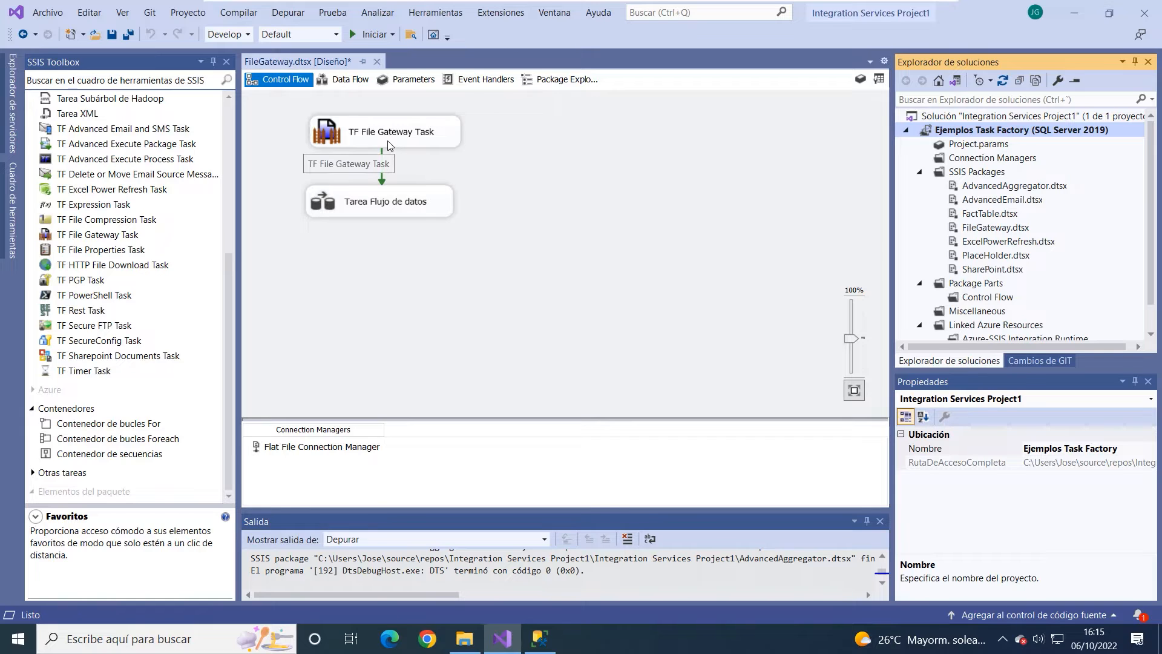
Bring up the C:\Carga folder, move its window aside and open the TF File Gateway Task for editing.
click(509, 148)
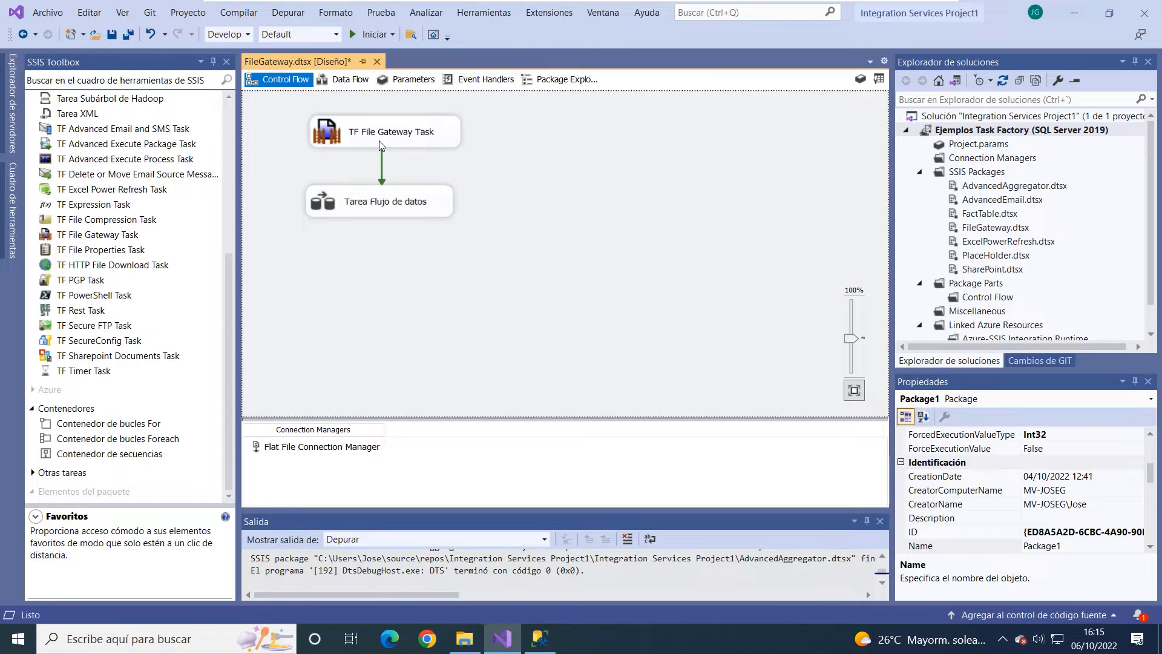
click(464, 639)
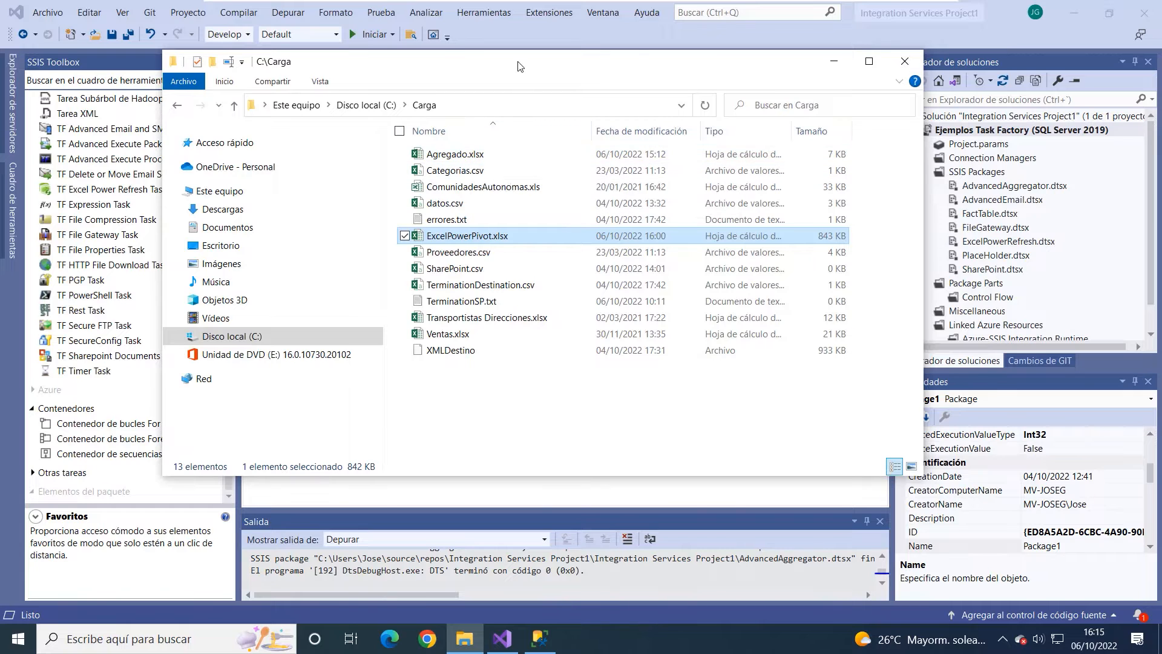
drag(519, 67, 707, 174)
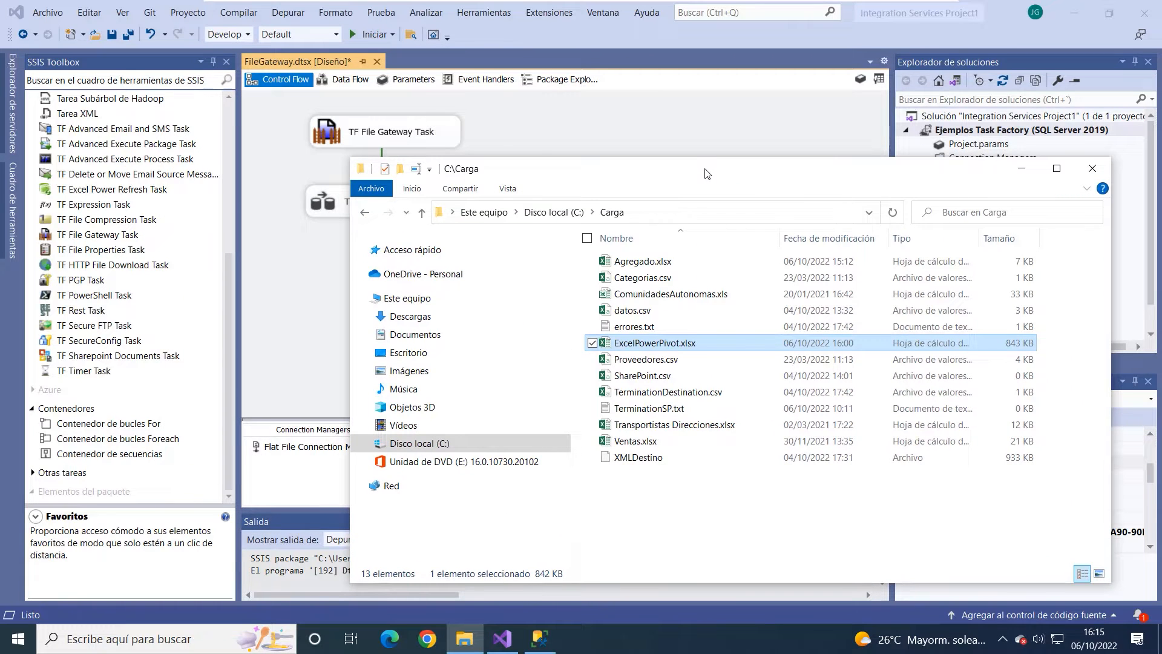
double_click(402, 139)
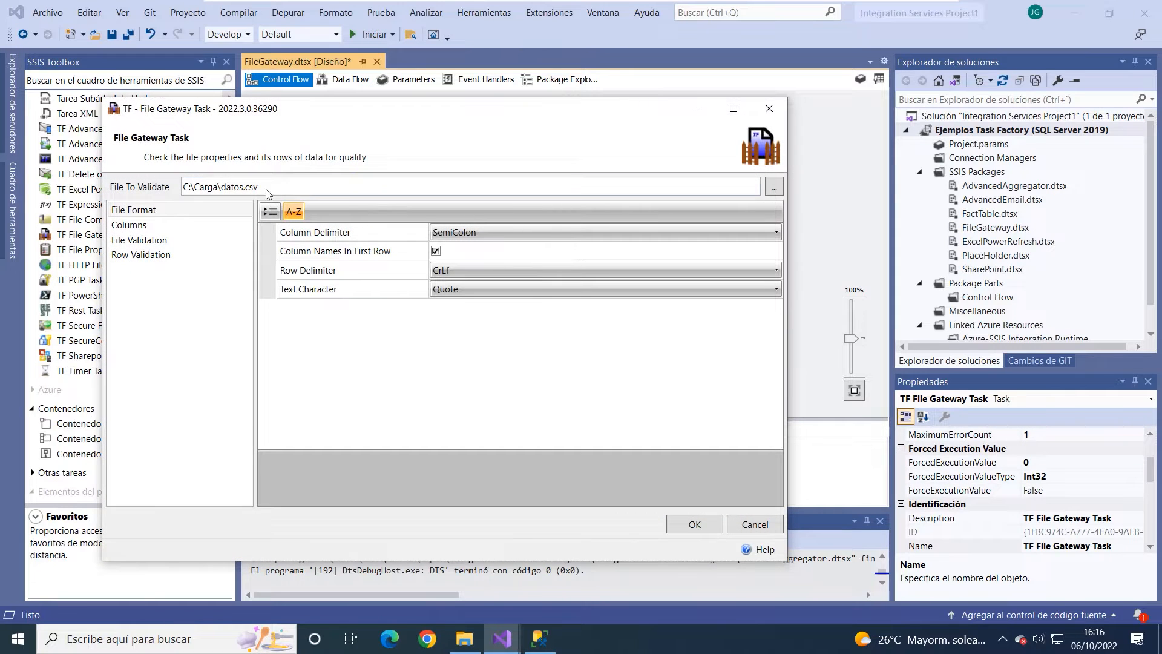
drag(257, 190, 223, 191)
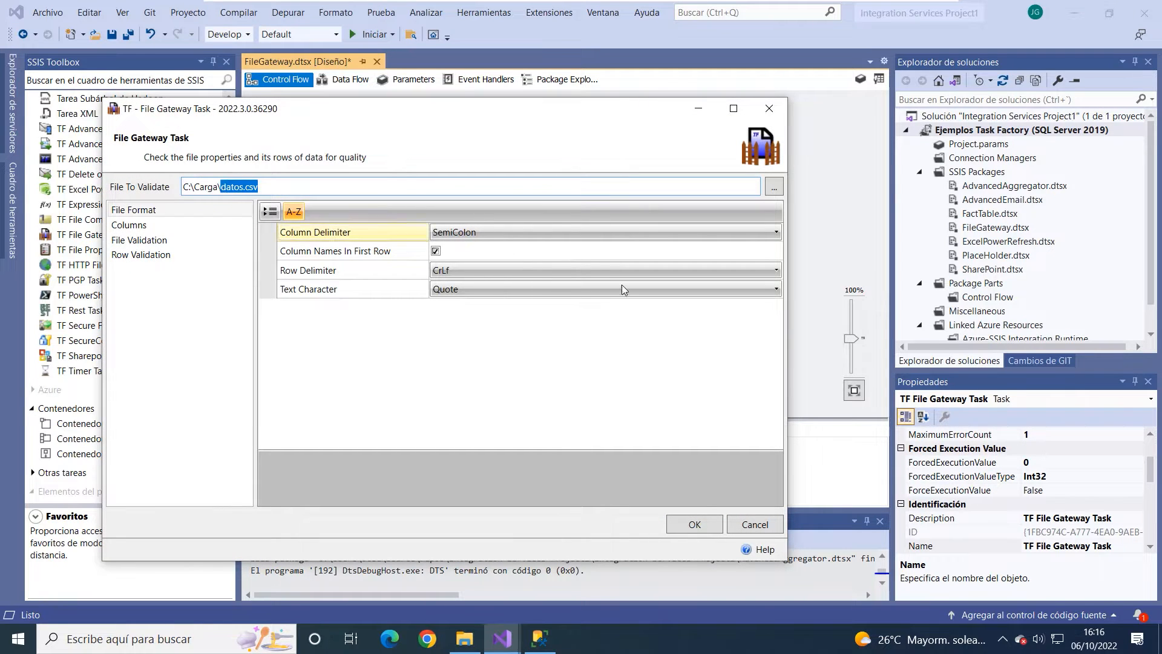
Open datos.csv from the Carga folder, review its rows, close it without saving and return to the File Gateway Task editor.
key(alt+Tab)
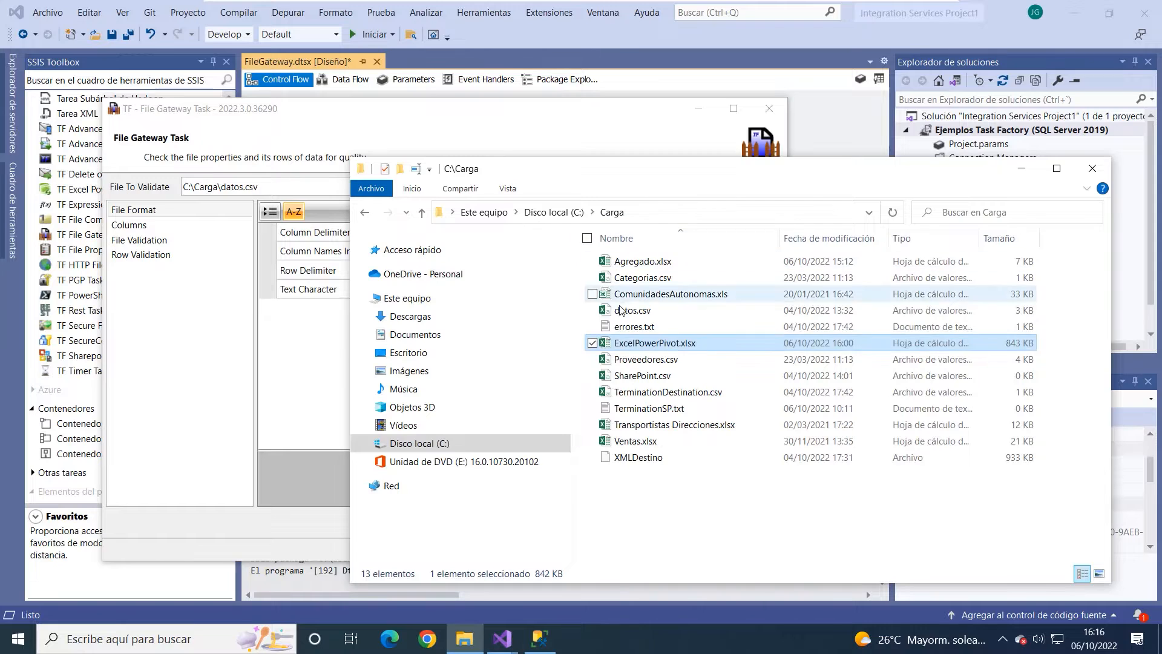
double_click(630, 310)
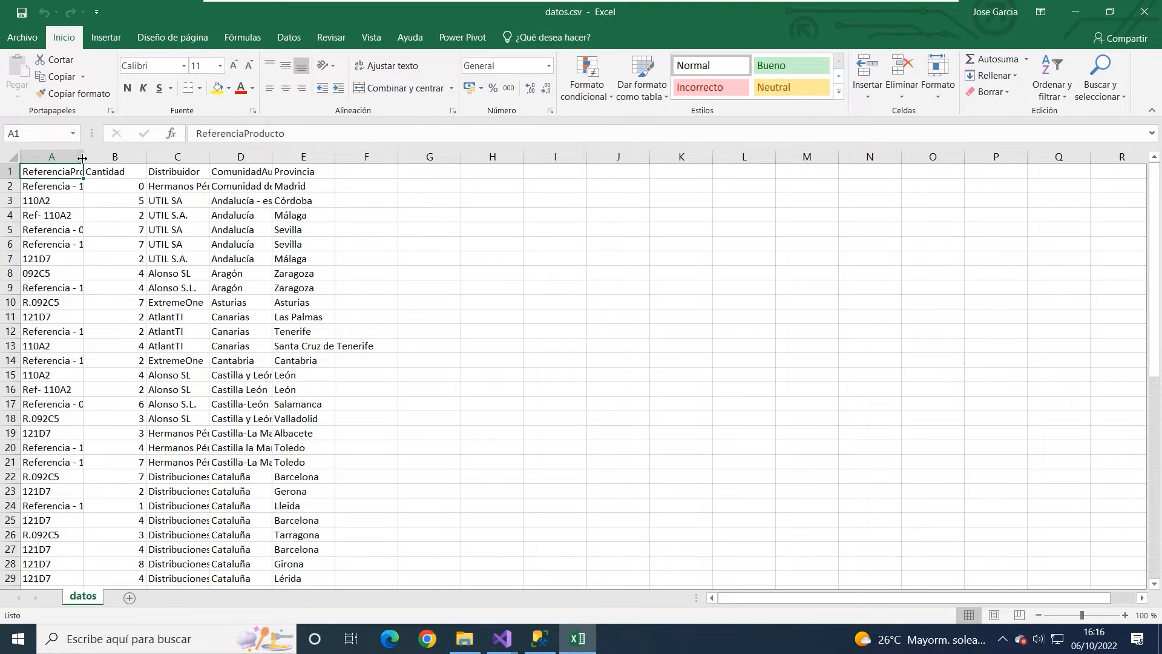
double_click(83, 158)
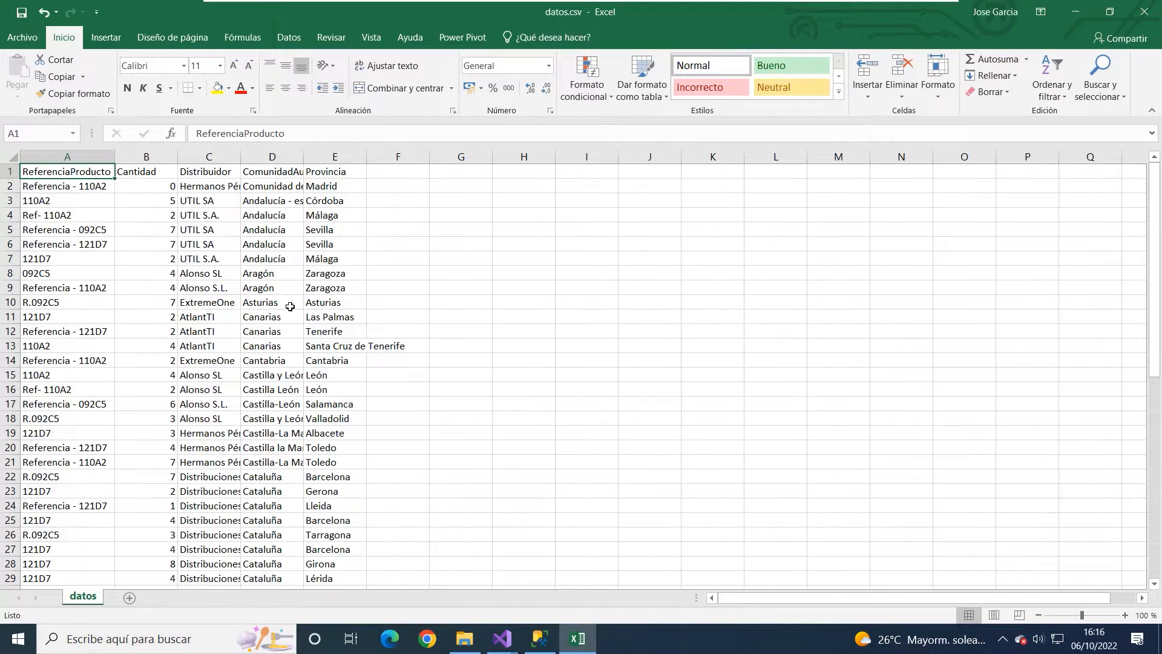
scroll(176, 332, down, 10)
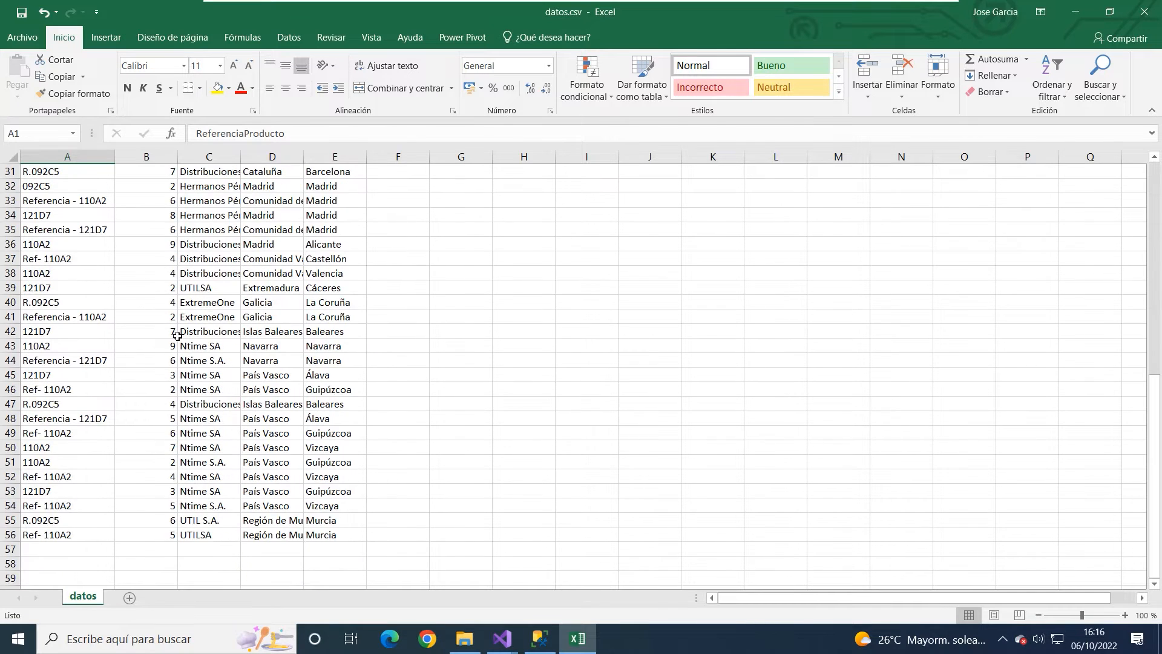
scroll(156, 336, up, 2)
scroll(103, 334, up, 4)
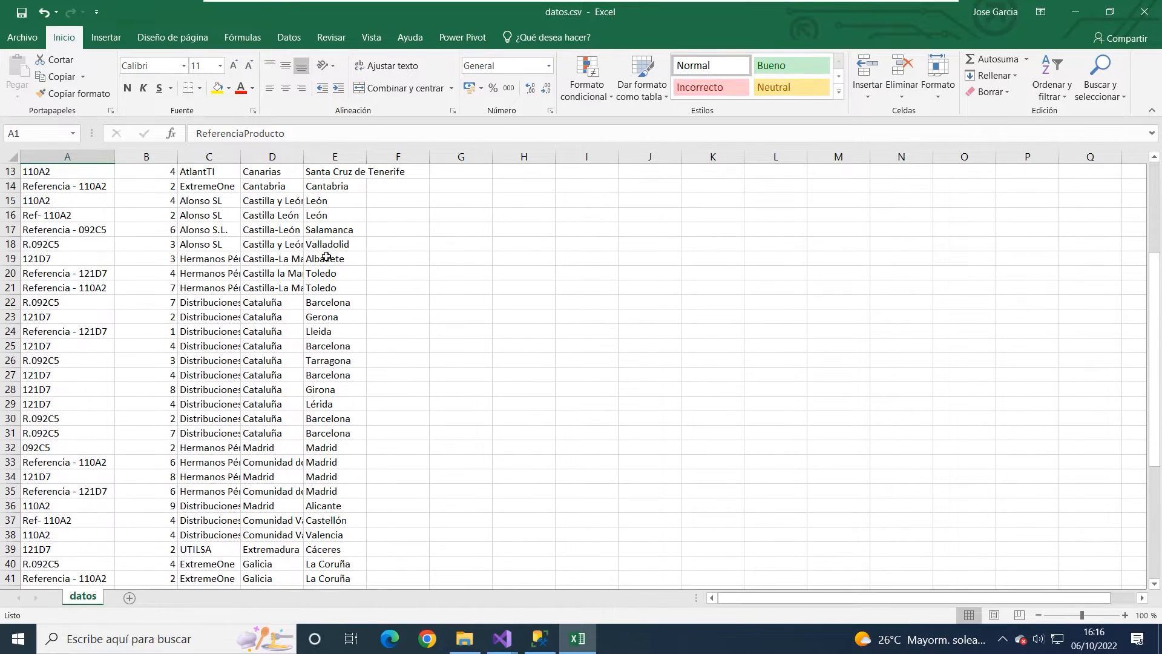
scroll(103, 325, down, 4)
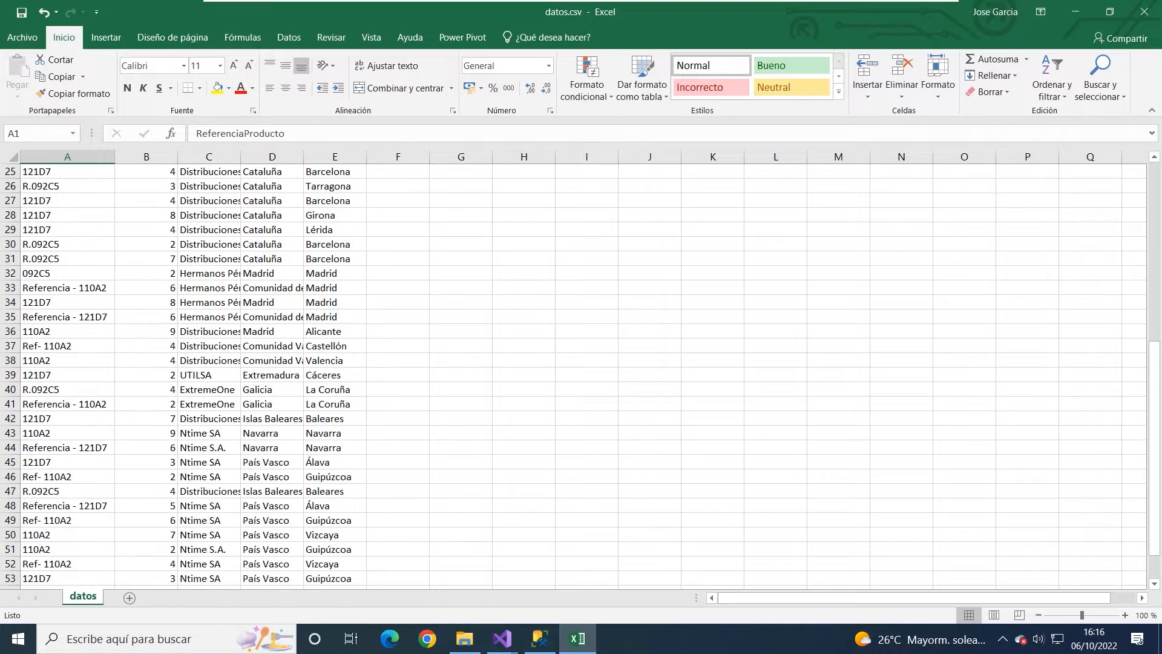
click(1142, 23)
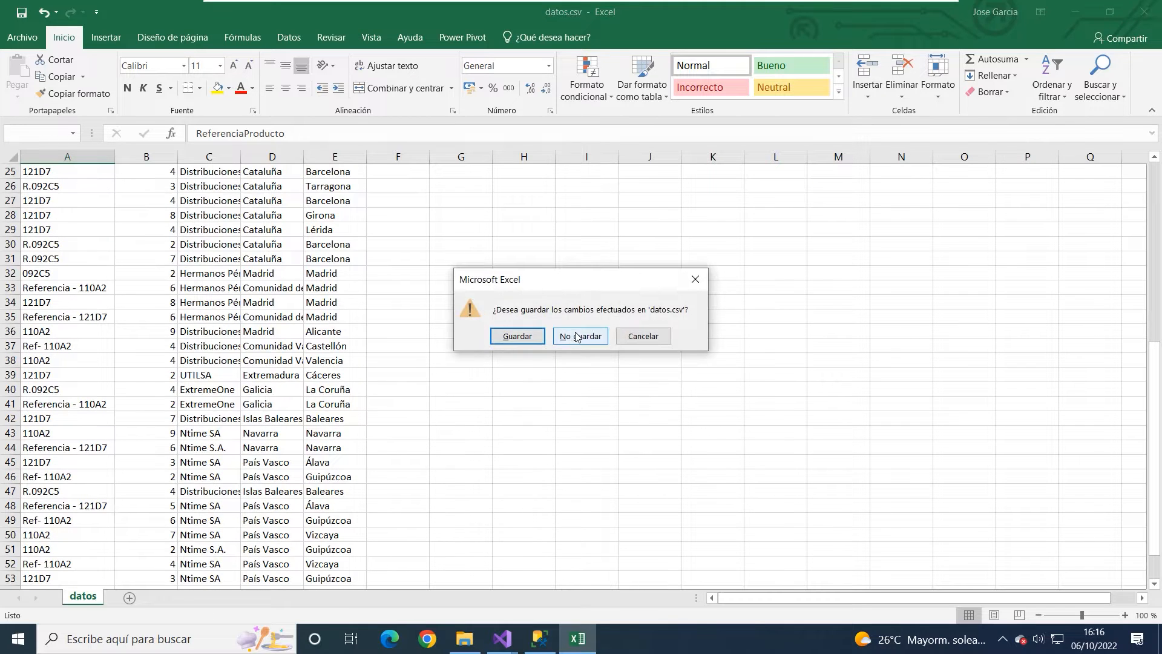
click(575, 337)
click(422, 120)
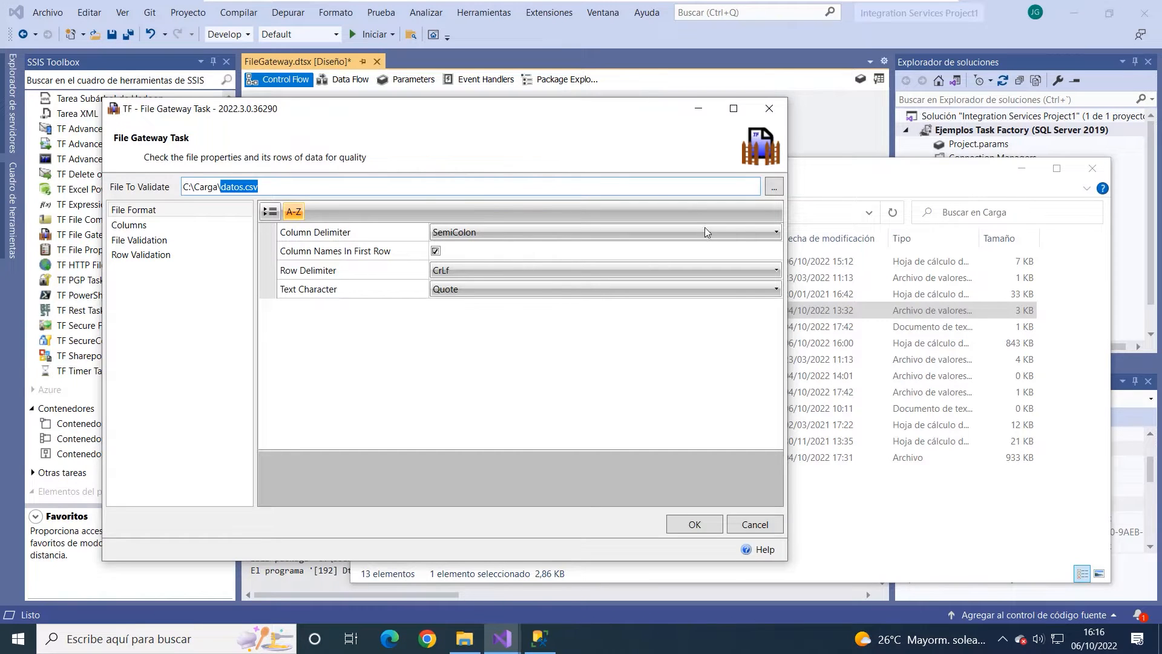
Leave C:\Carga\datos.csv as the file to validate and choose SemiColon as the column delimiter.
click(774, 187)
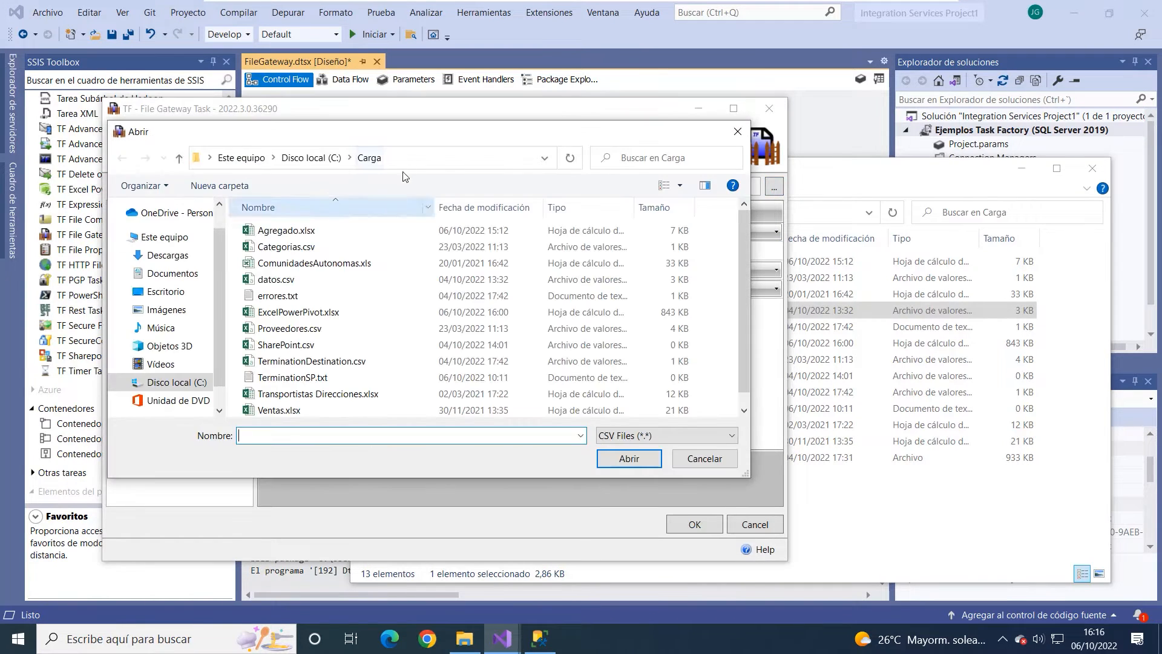
drag(579, 145, 691, 143)
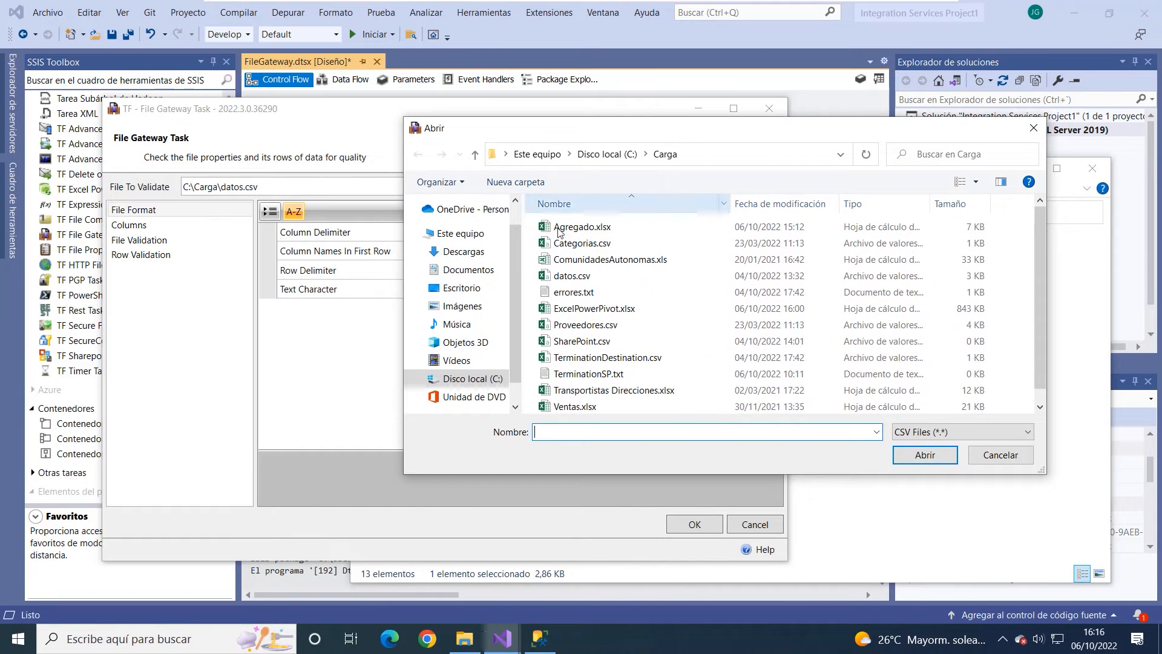
click(1005, 457)
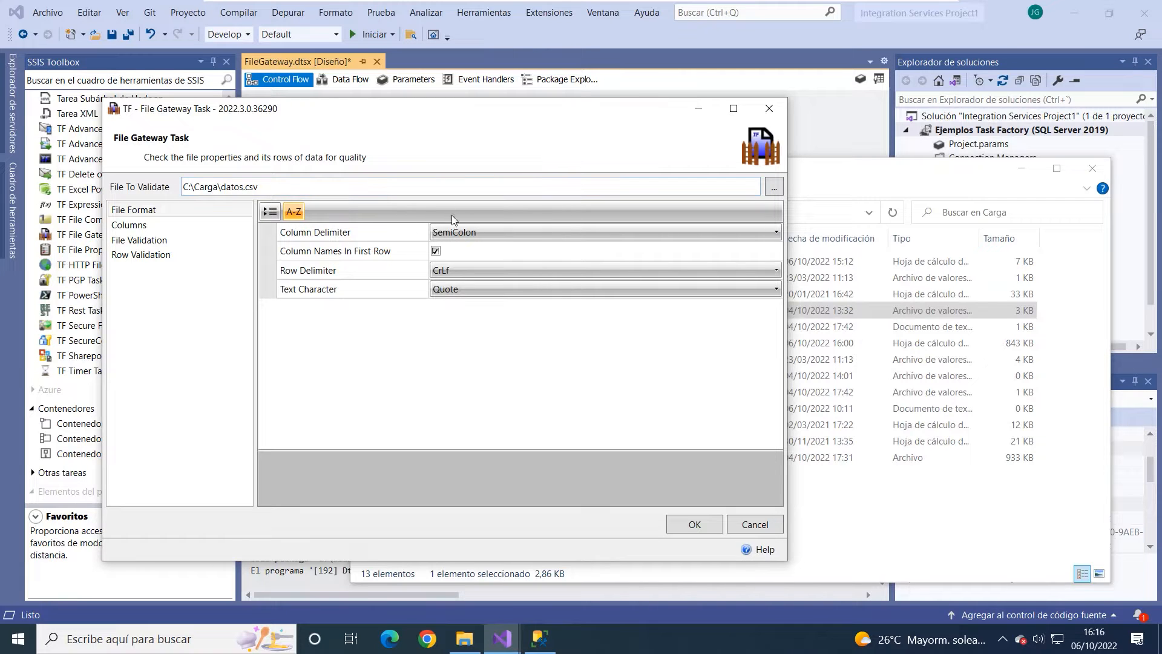
click(776, 233)
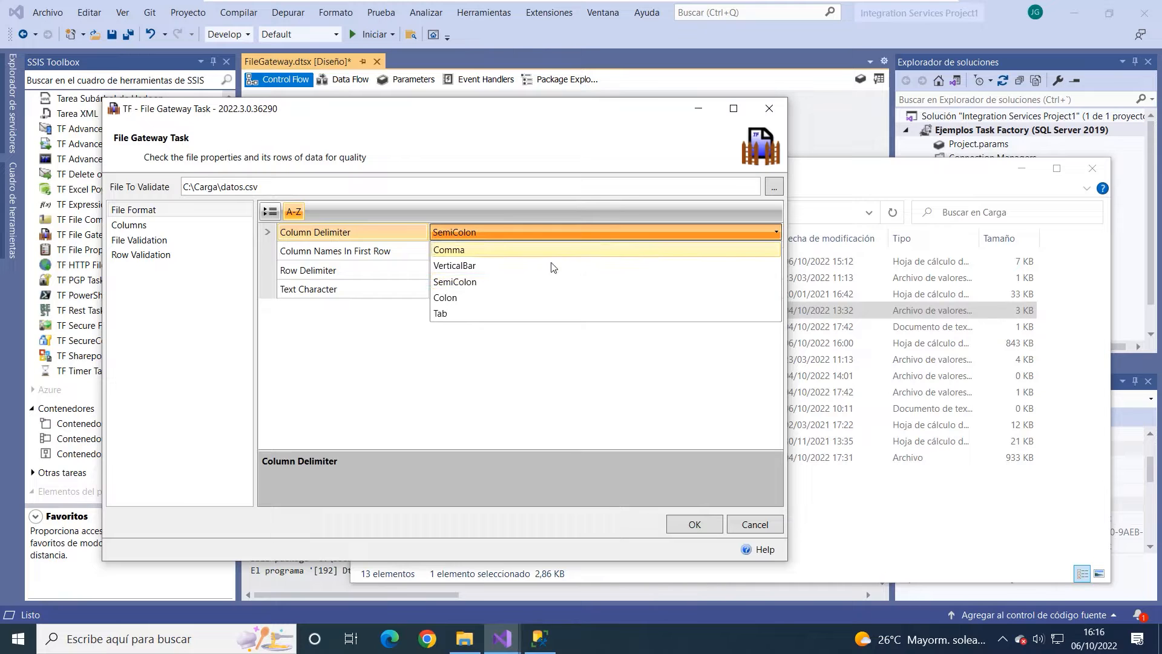
click(470, 284)
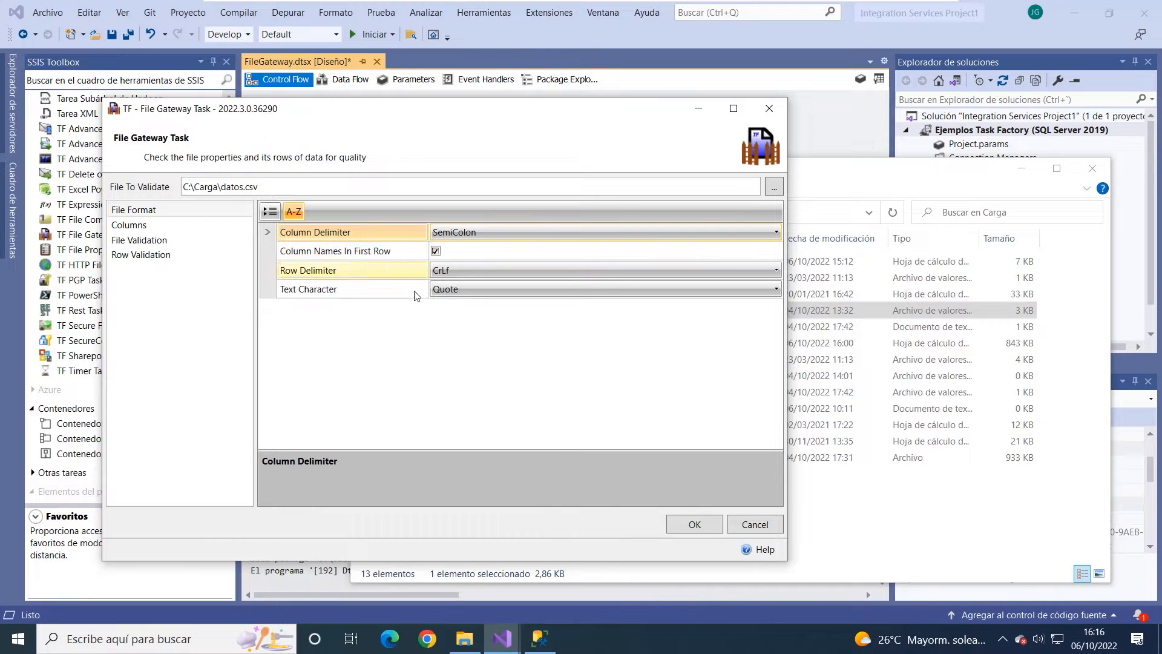
Review the column definitions of the file, including ReferenciaProducto, Cantidad, Distribuidor and Provincia.
click(225, 225)
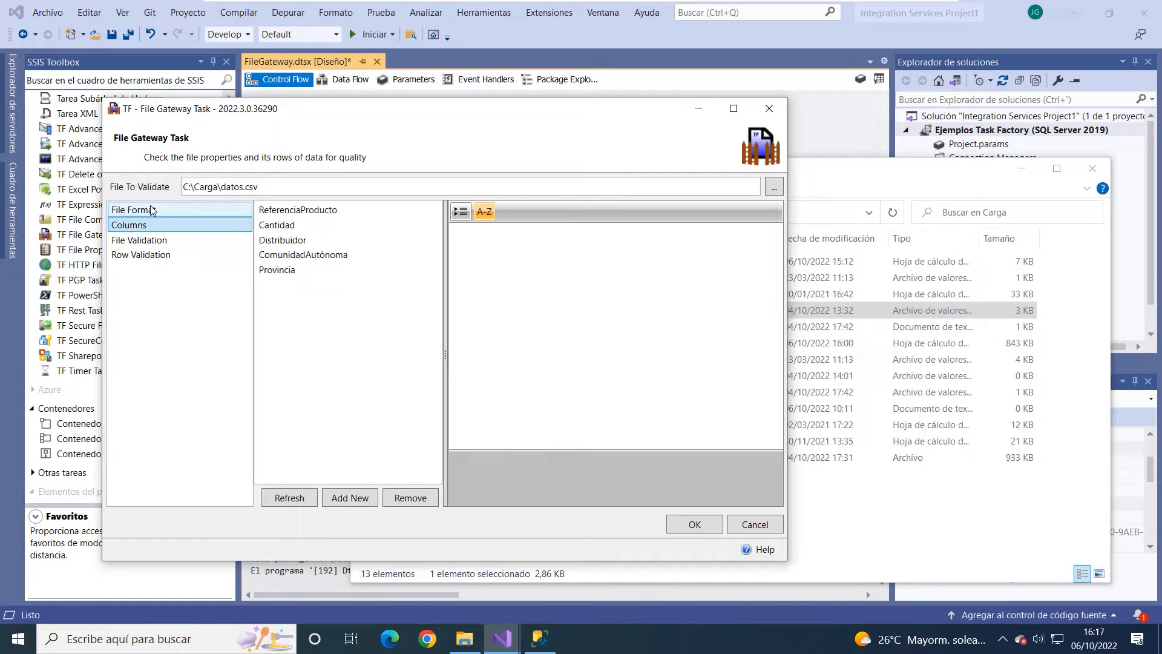
click(317, 217)
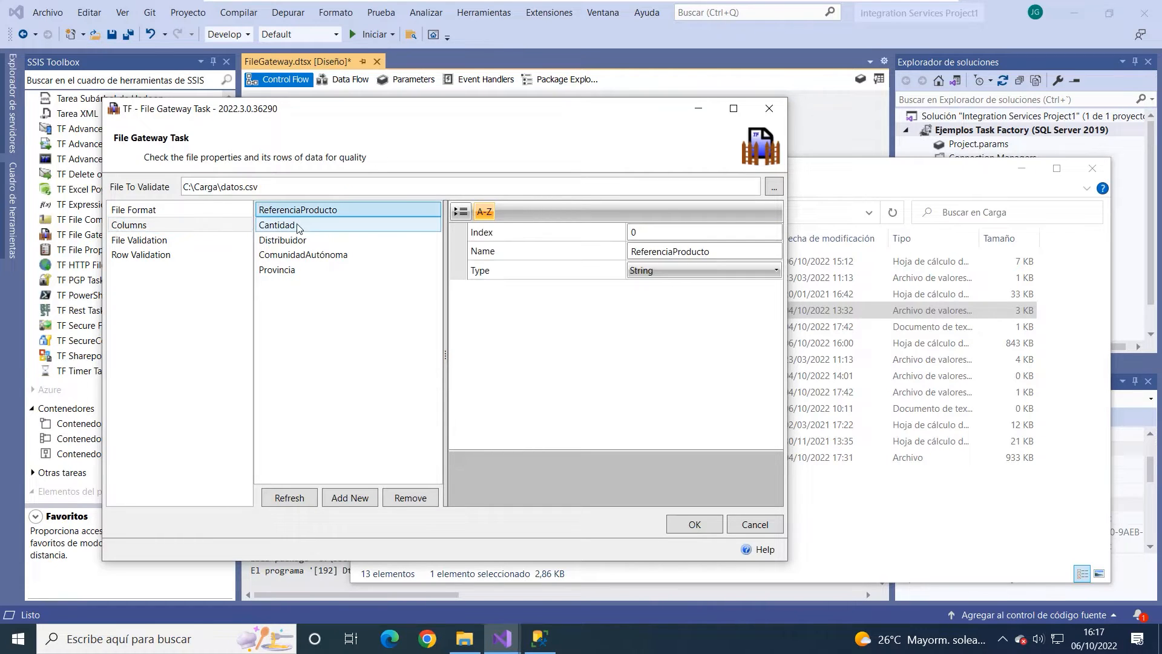
click(303, 225)
click(301, 241)
click(315, 270)
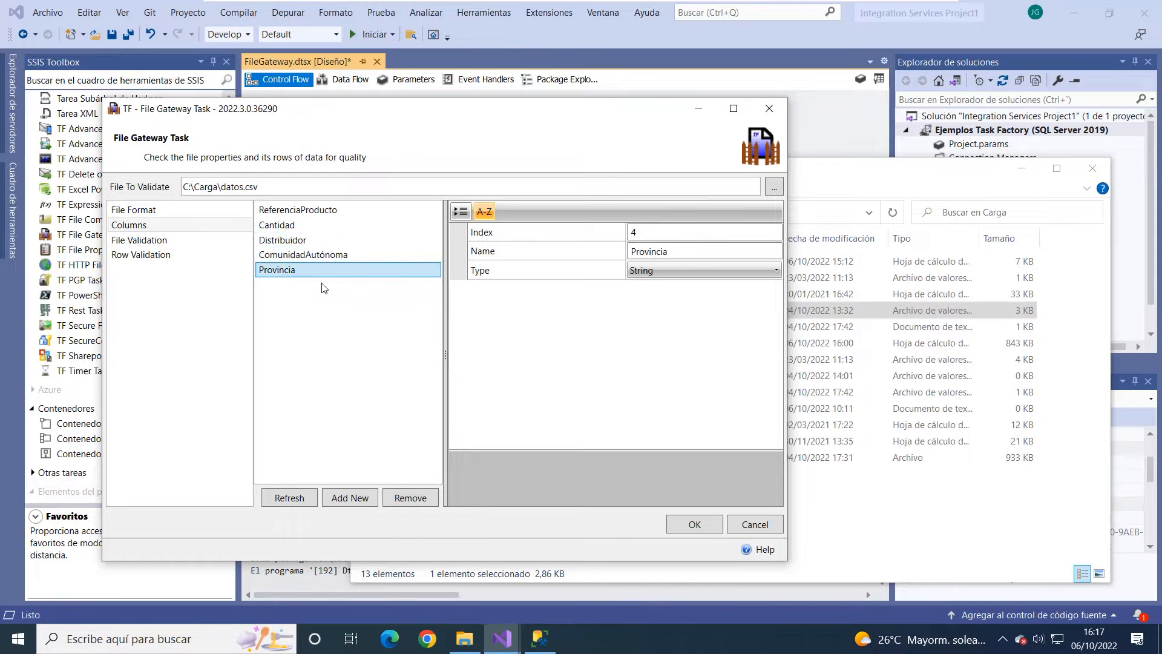
click(322, 241)
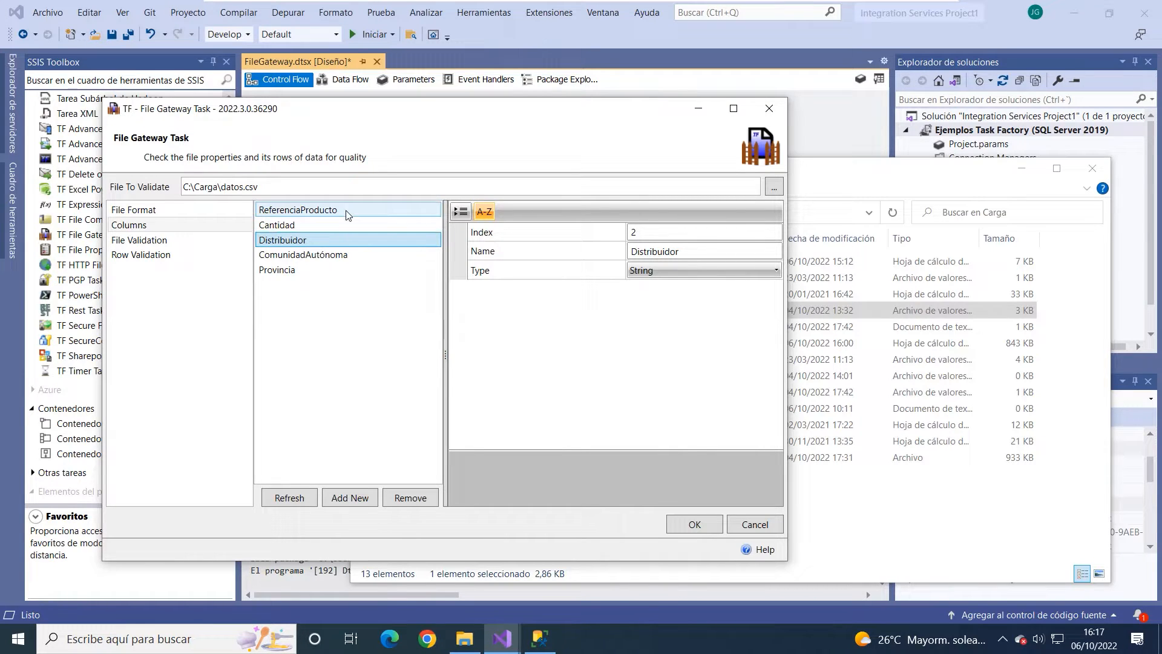
Check the available column delimiters in the file format settings without changing the selection.
click(204, 215)
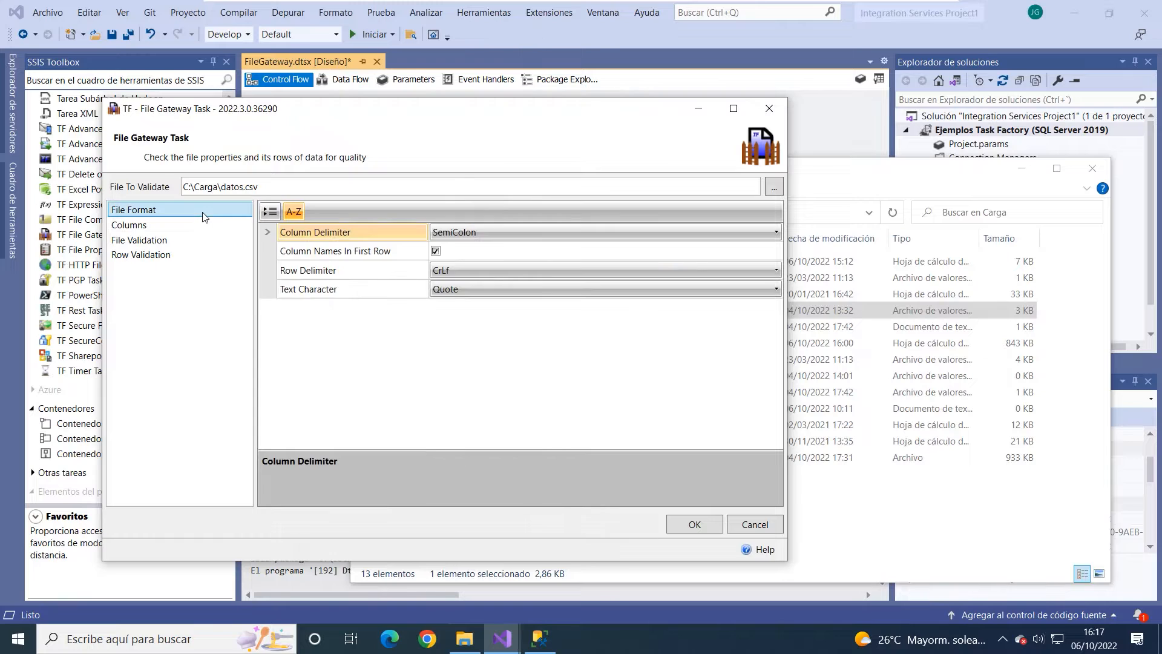
click(571, 232)
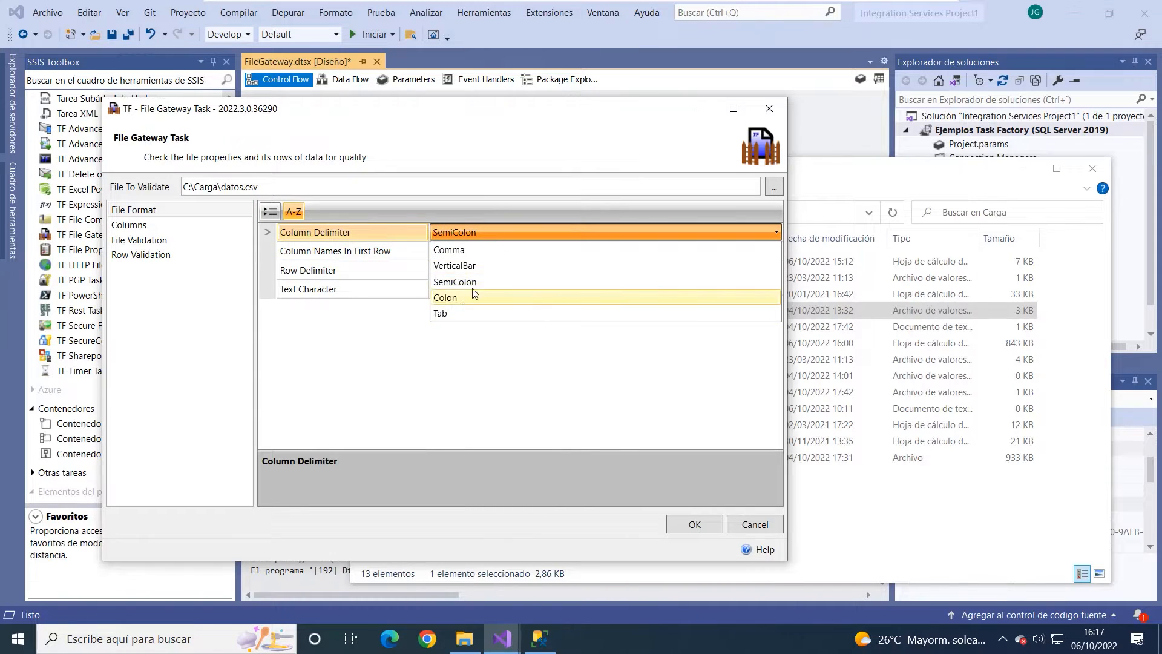
click(204, 295)
Examine the index, name and type of the ReferenciaProducto, Cantidad and Distribuidor columns.
click(139, 224)
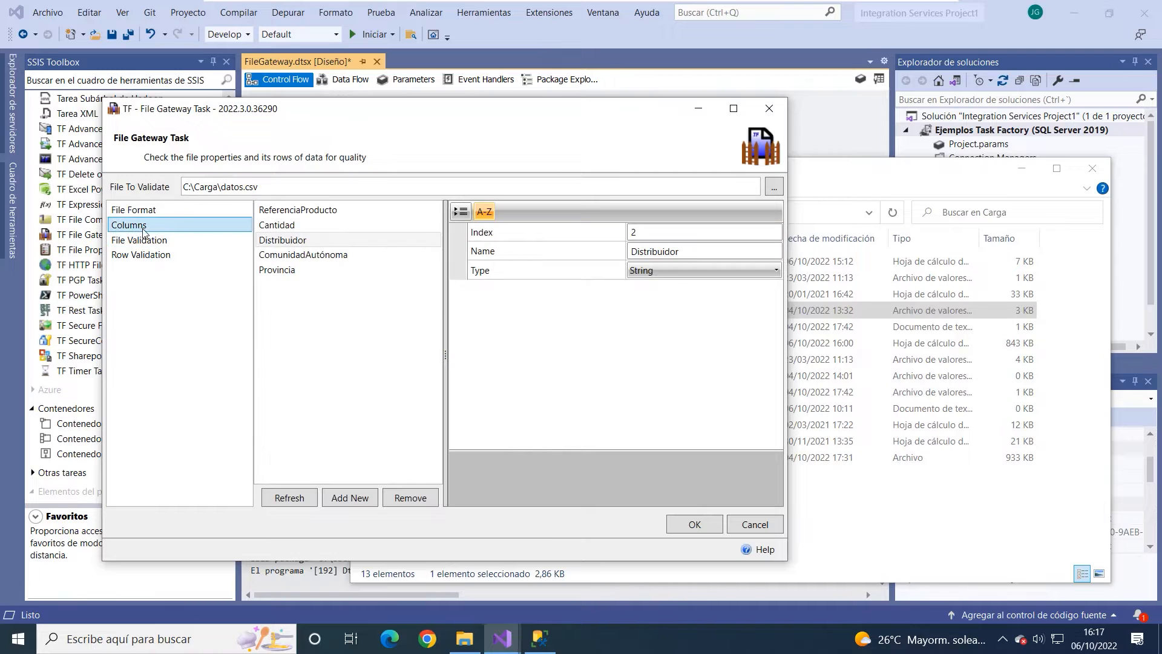
click(317, 217)
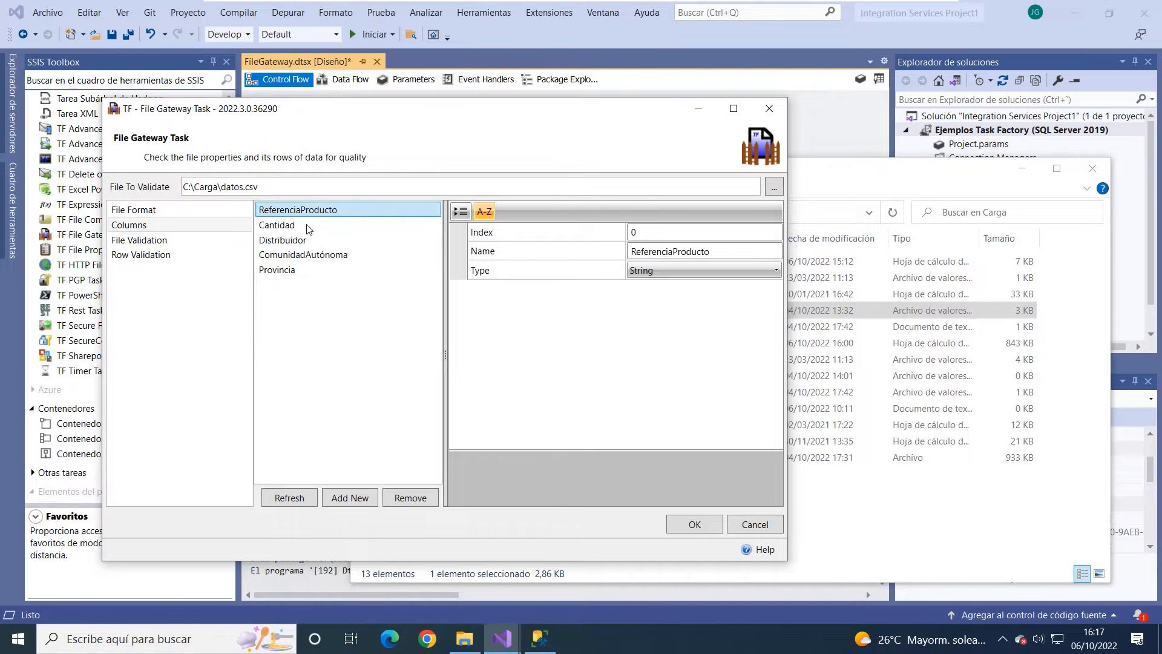
click(307, 228)
click(324, 242)
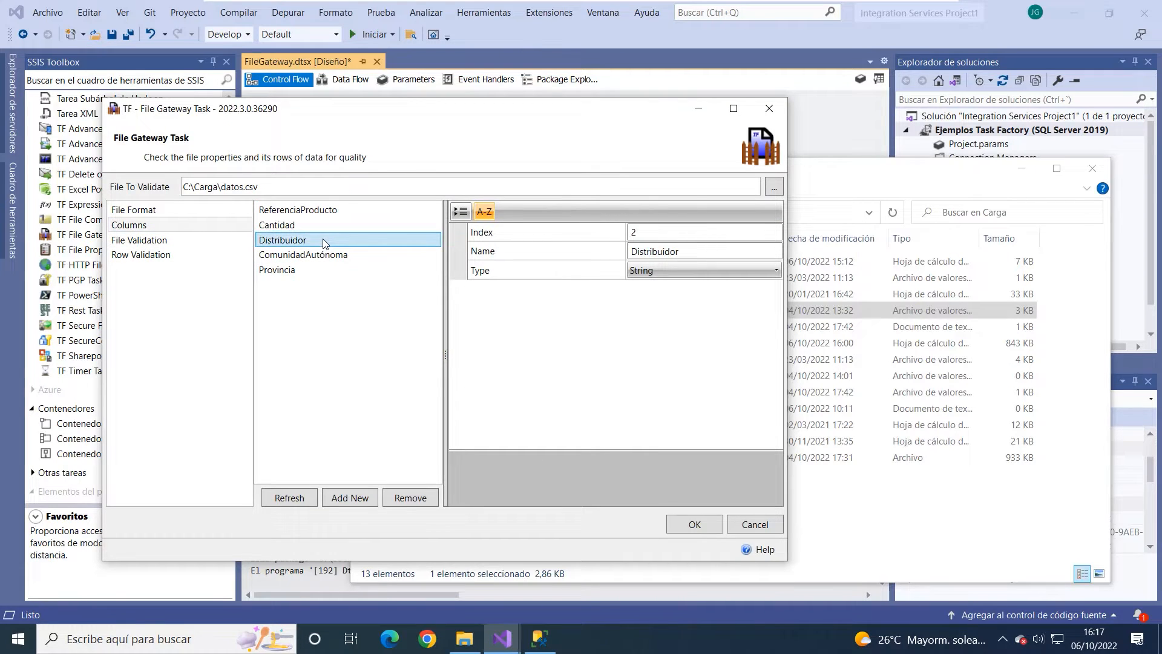
click(325, 230)
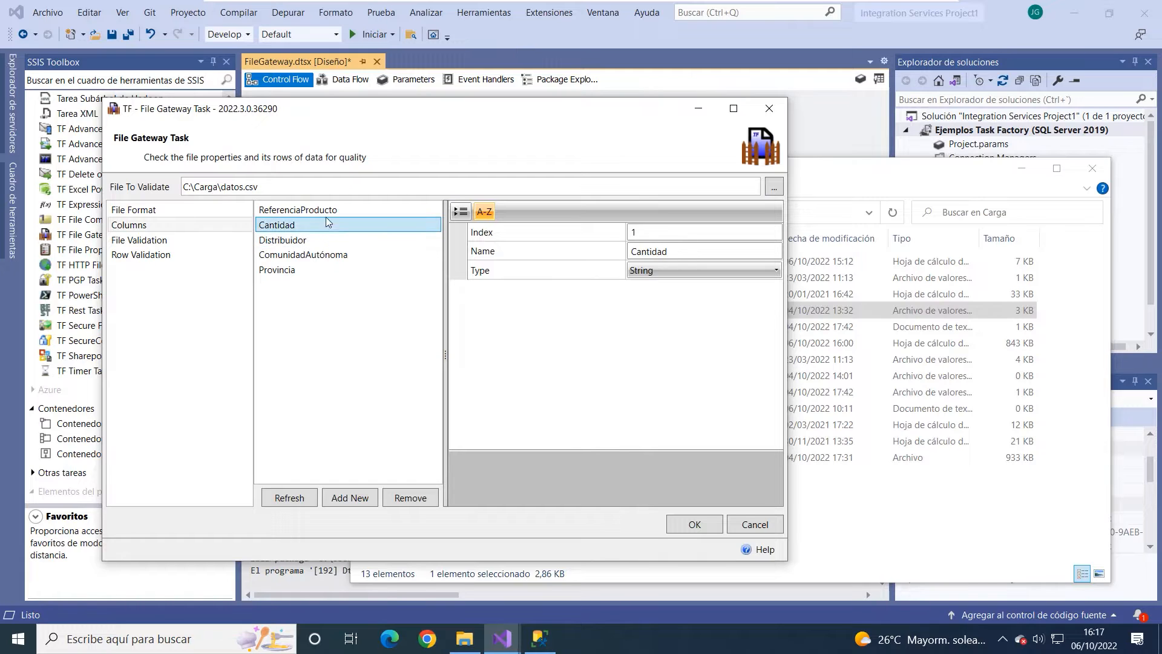
click(325, 215)
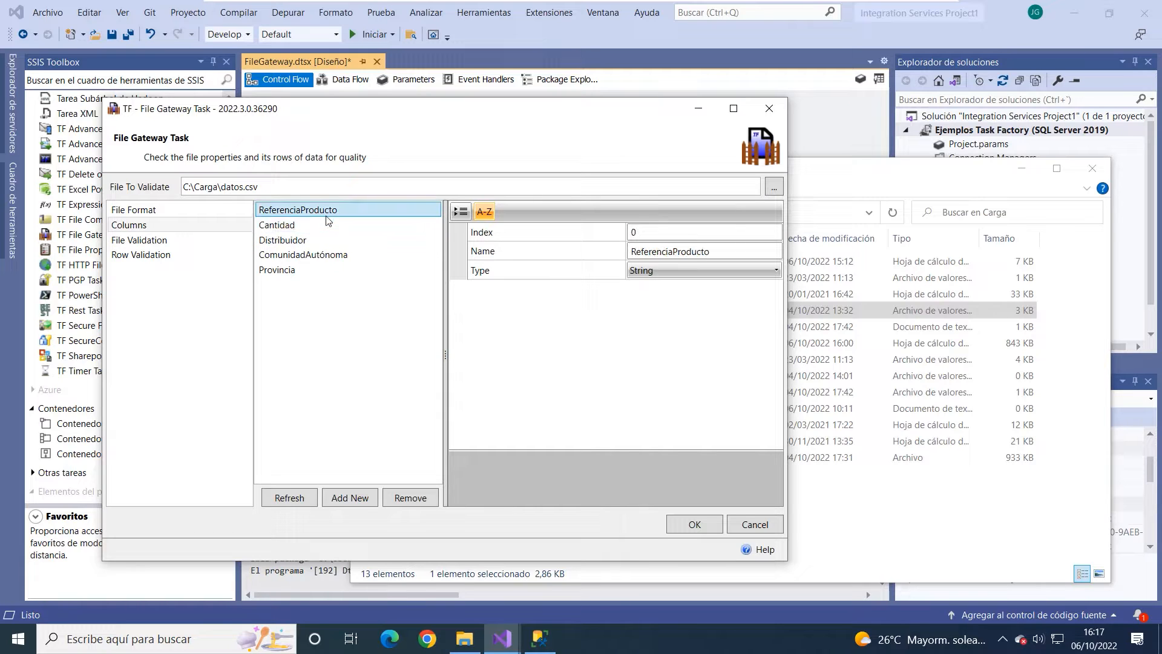
click(635, 231)
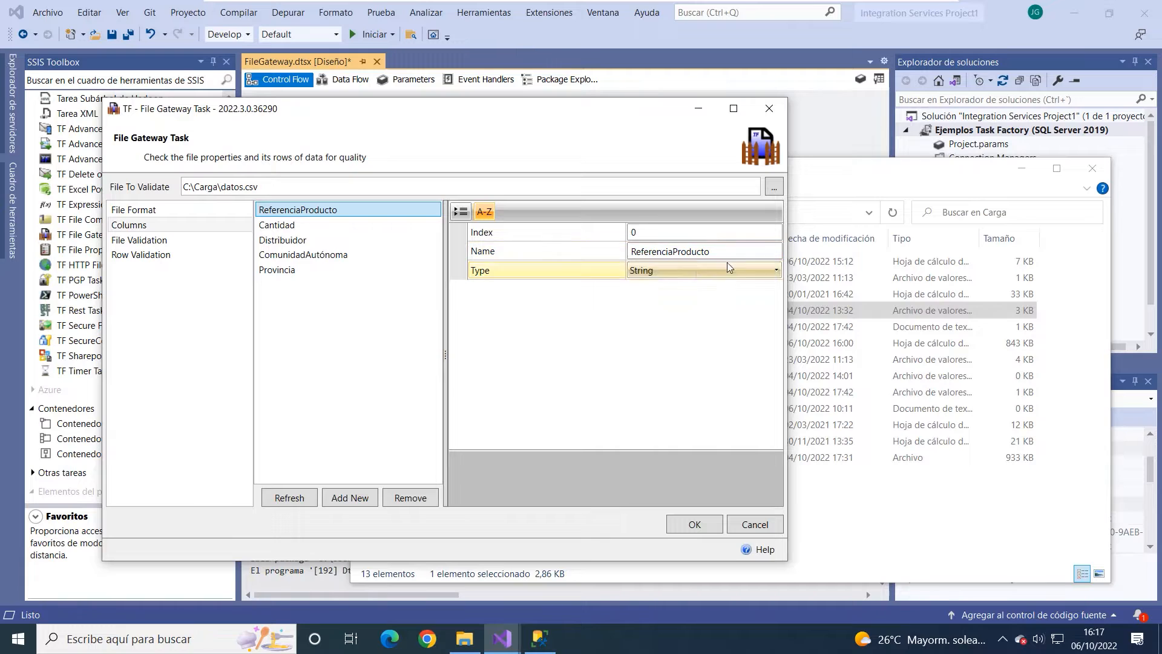
click(319, 226)
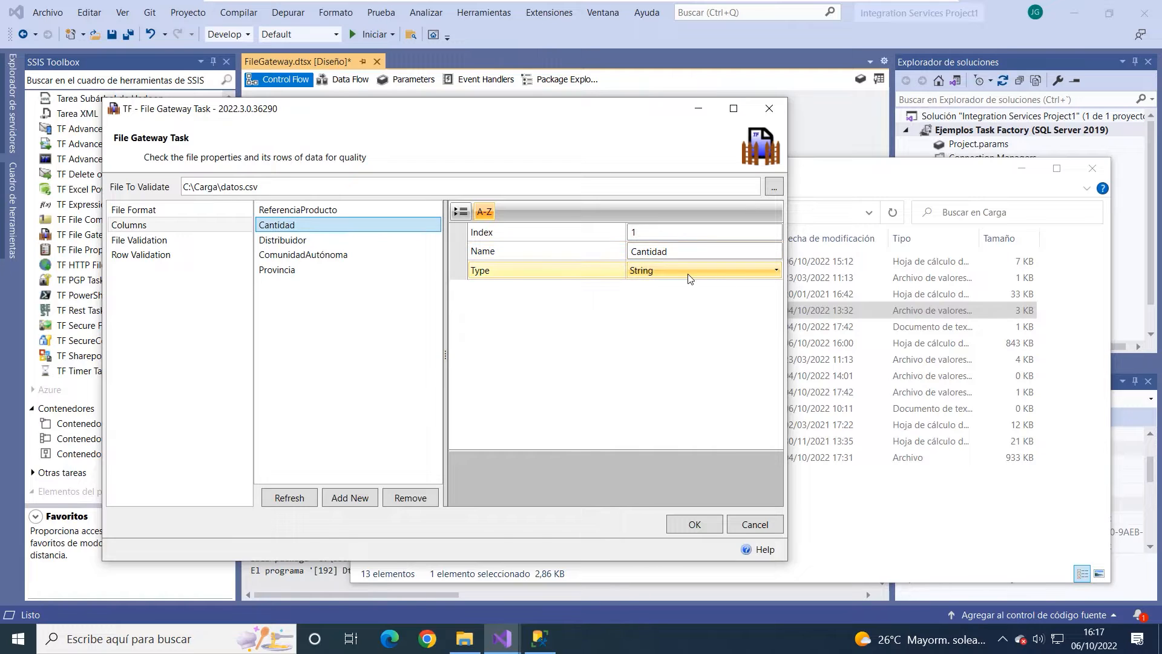
click(315, 242)
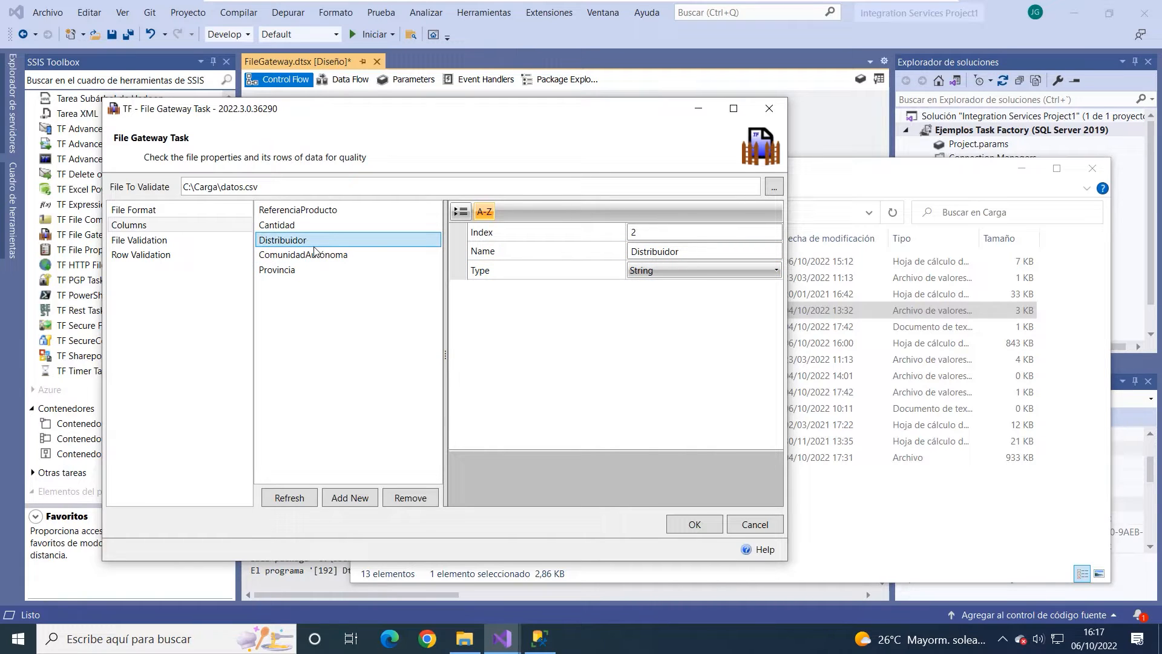
Set the data type of the Cantidad column to Int32.
click(321, 226)
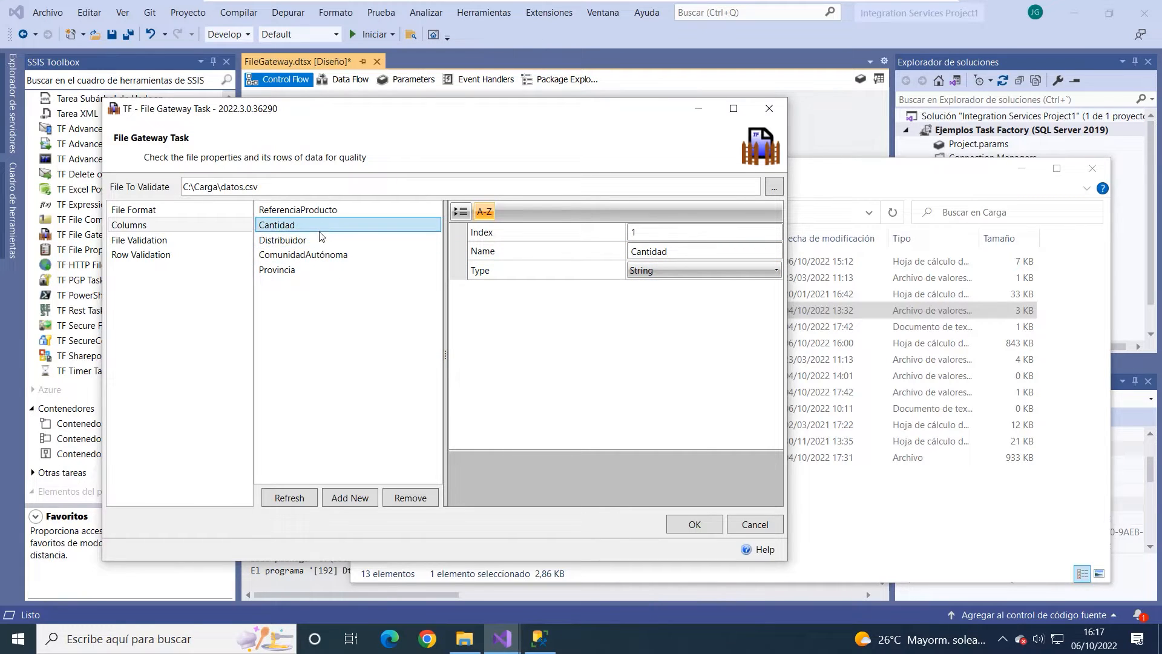
click(777, 271)
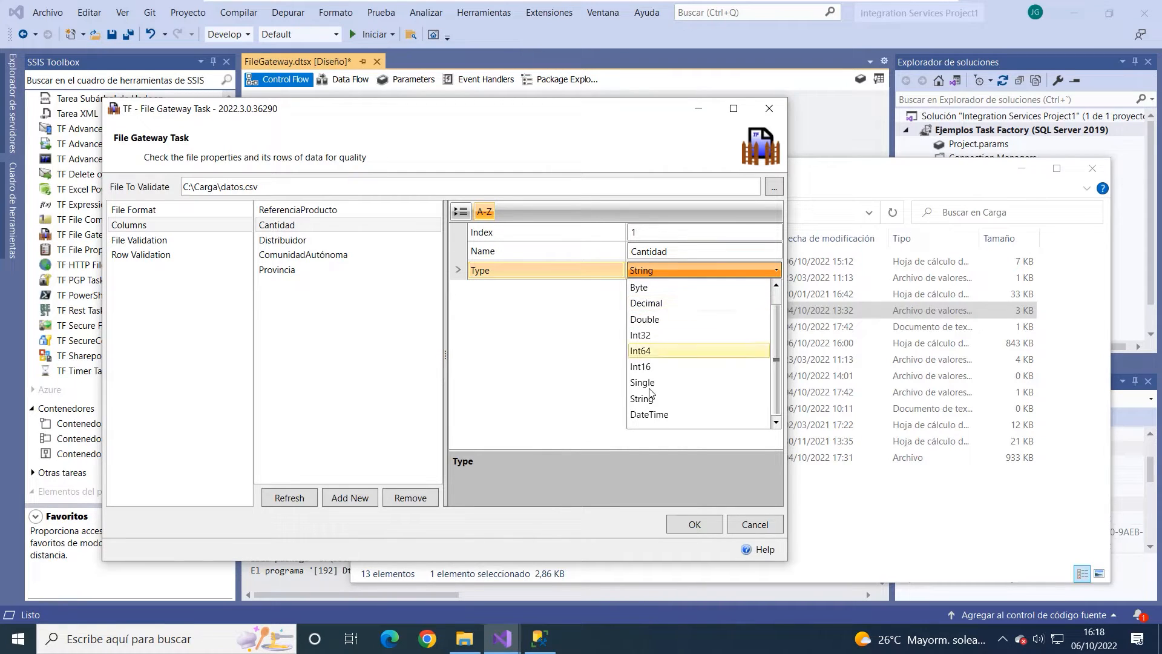
scroll(702, 345, up, 1)
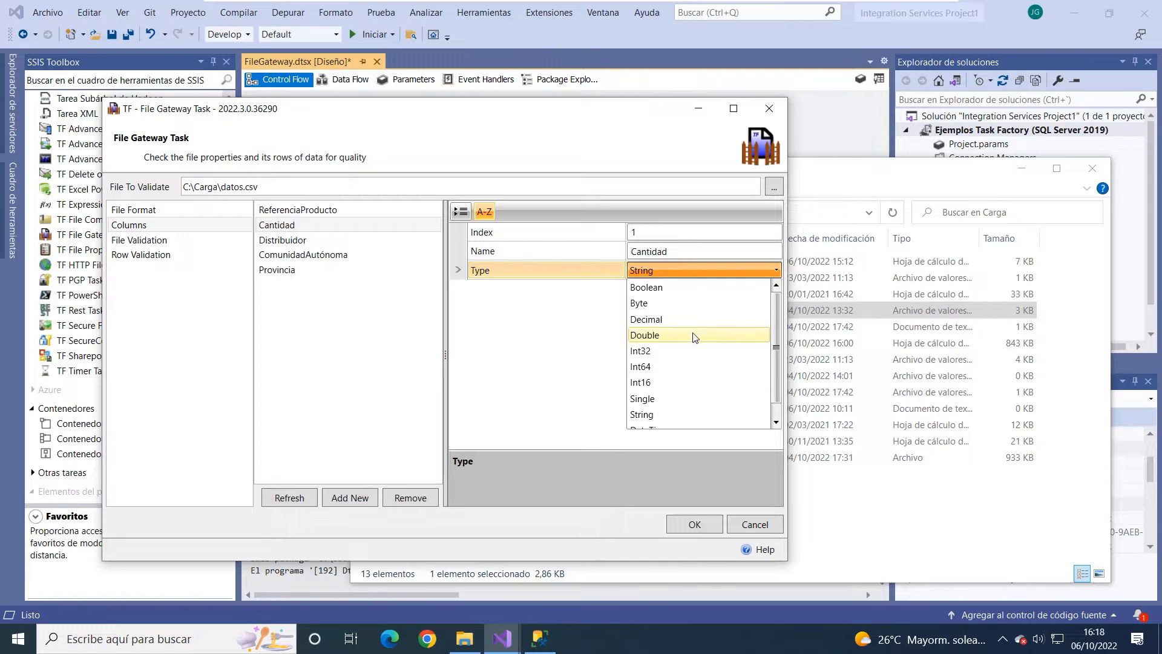
click(678, 351)
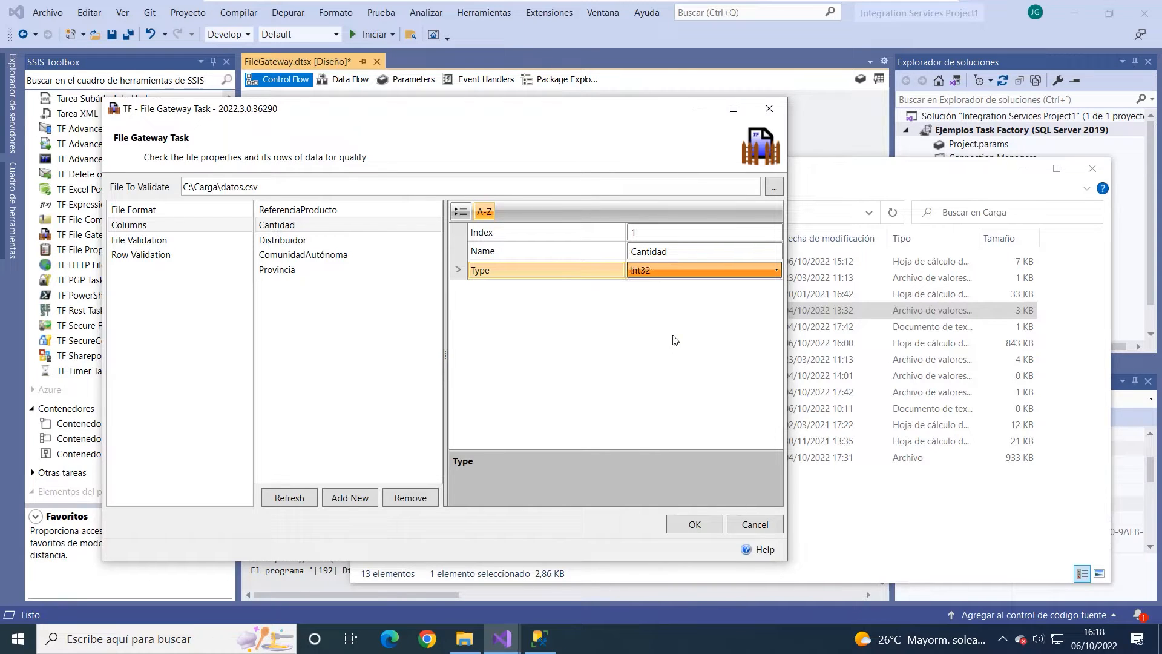
Examine the file validation rule on NumberOfRows, including the file properties and comparison operators it offers.
click(180, 242)
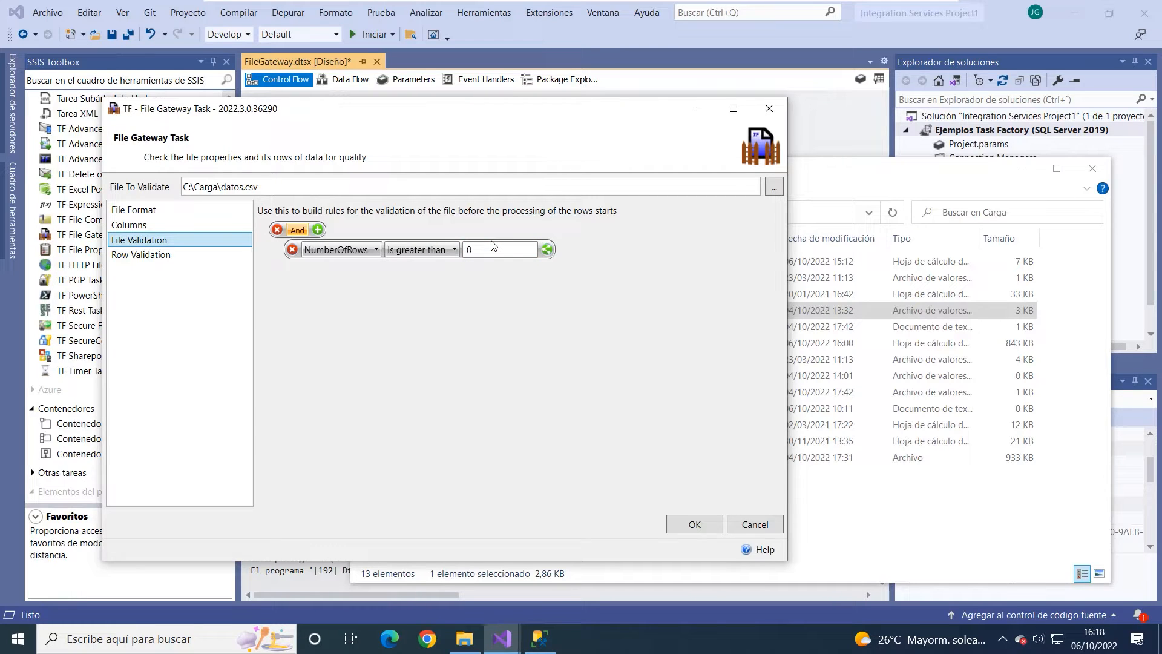
click(376, 250)
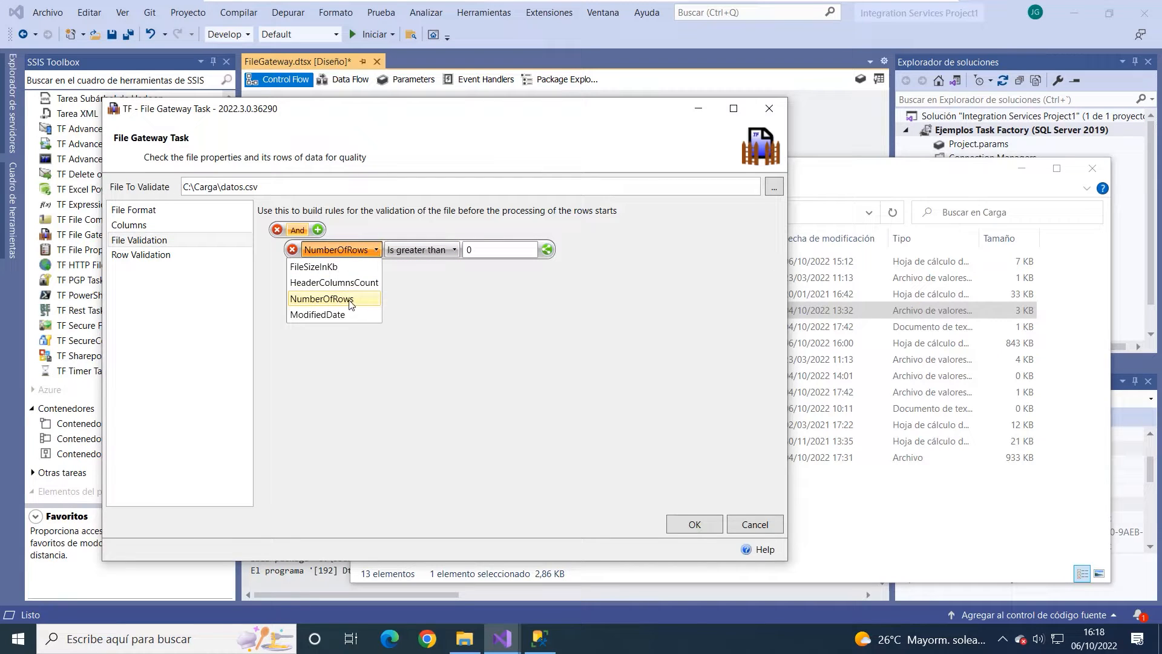
click(455, 251)
click(455, 250)
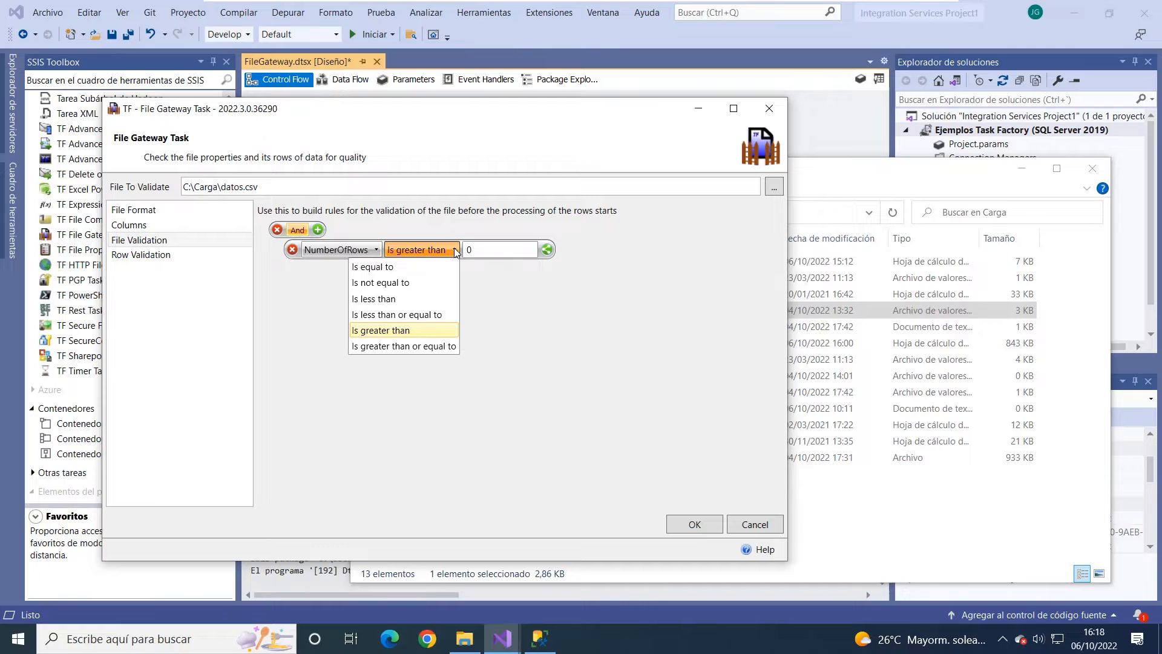
click(455, 250)
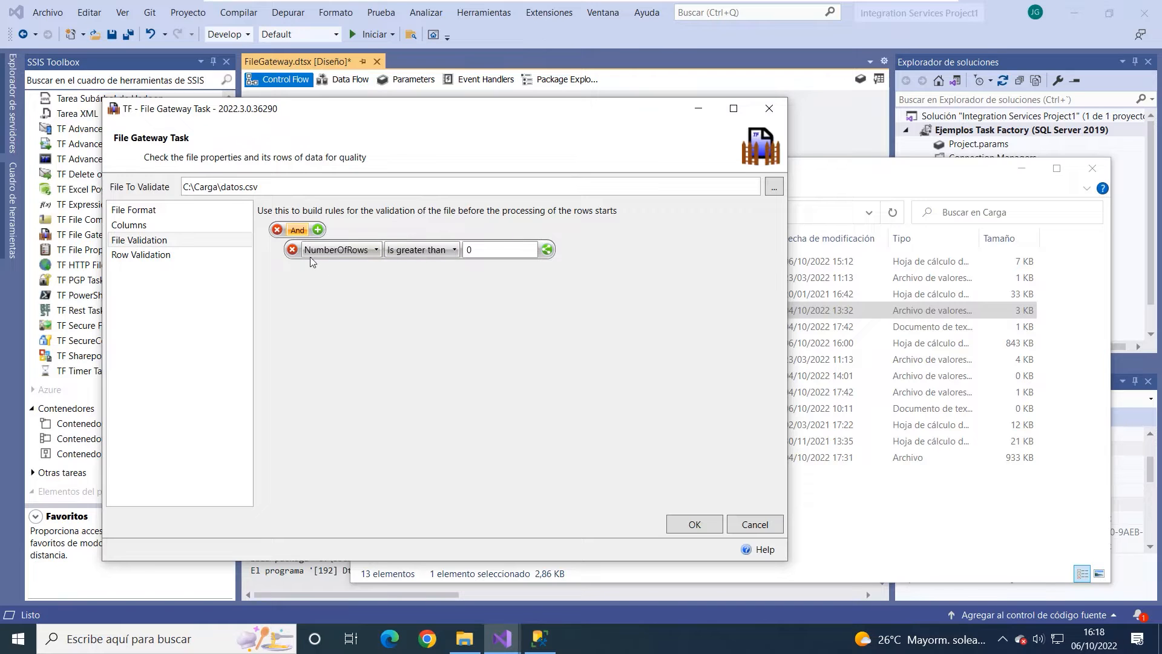
Add a second file validation rule on FileSizeInKb with the operator Is less than.
click(319, 231)
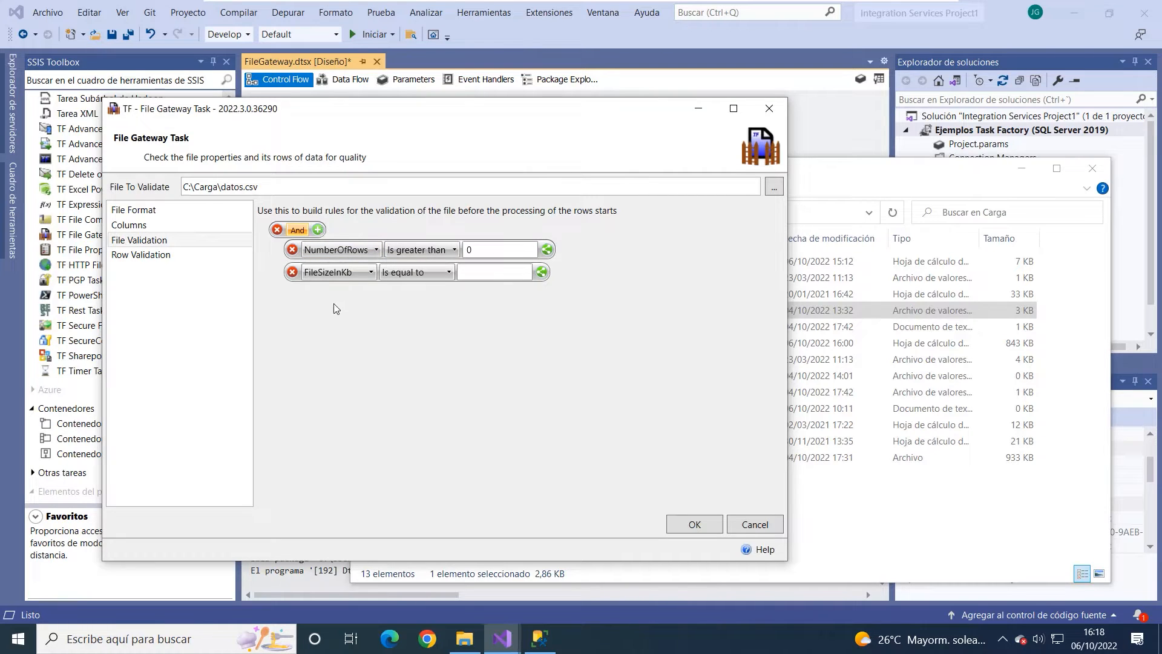
click(371, 273)
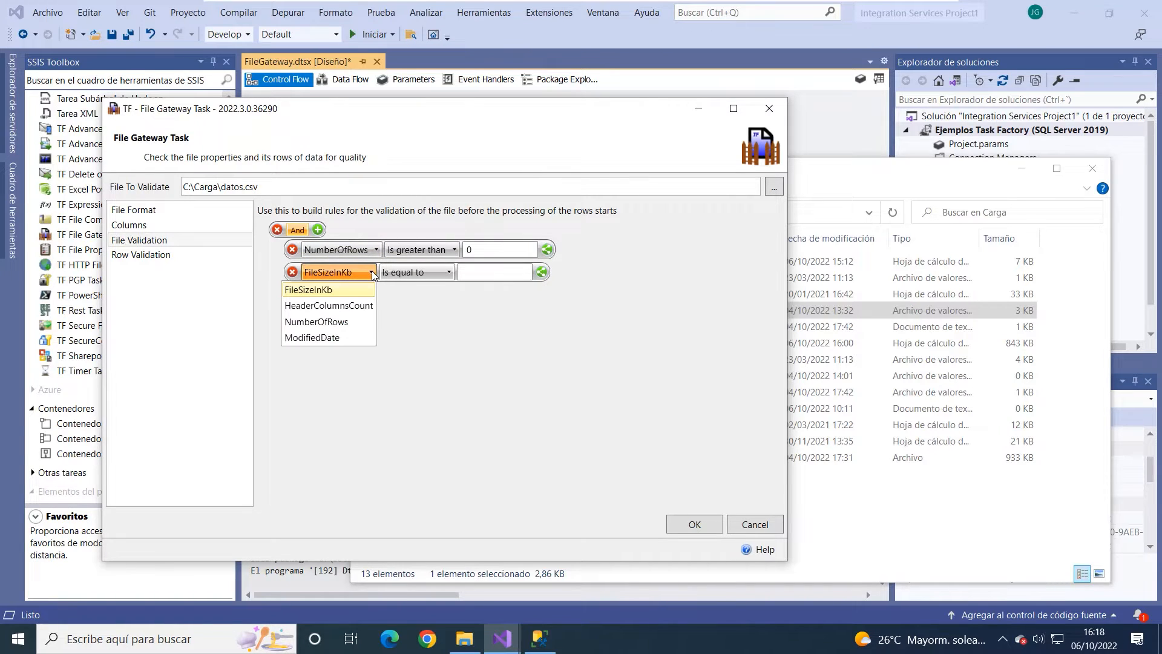
click(372, 271)
click(450, 271)
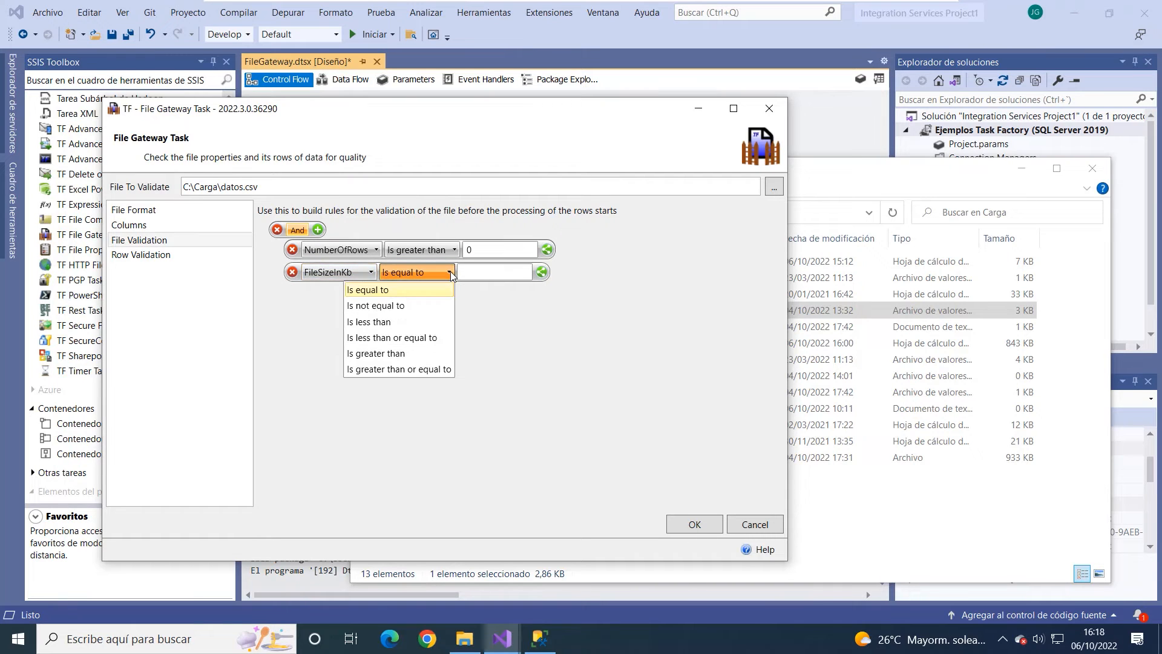
click(416, 322)
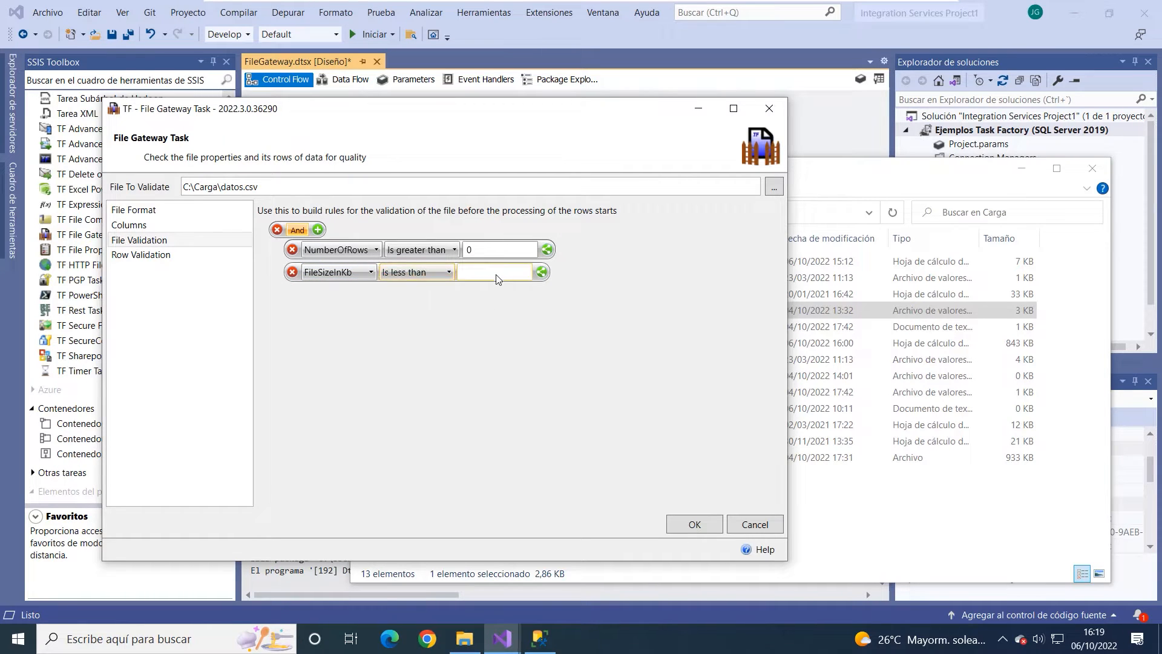
Switch the second file validation rule to ModifiedDate with Is greater than, check its date picker, and remove the rule.
click(370, 272)
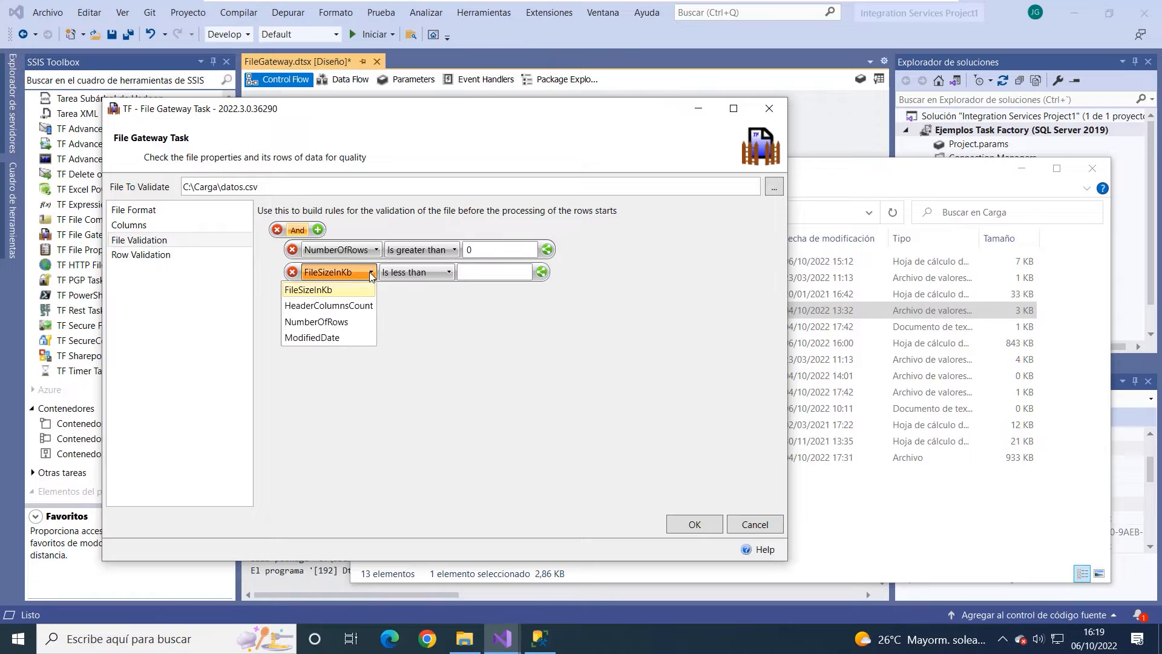
click(342, 338)
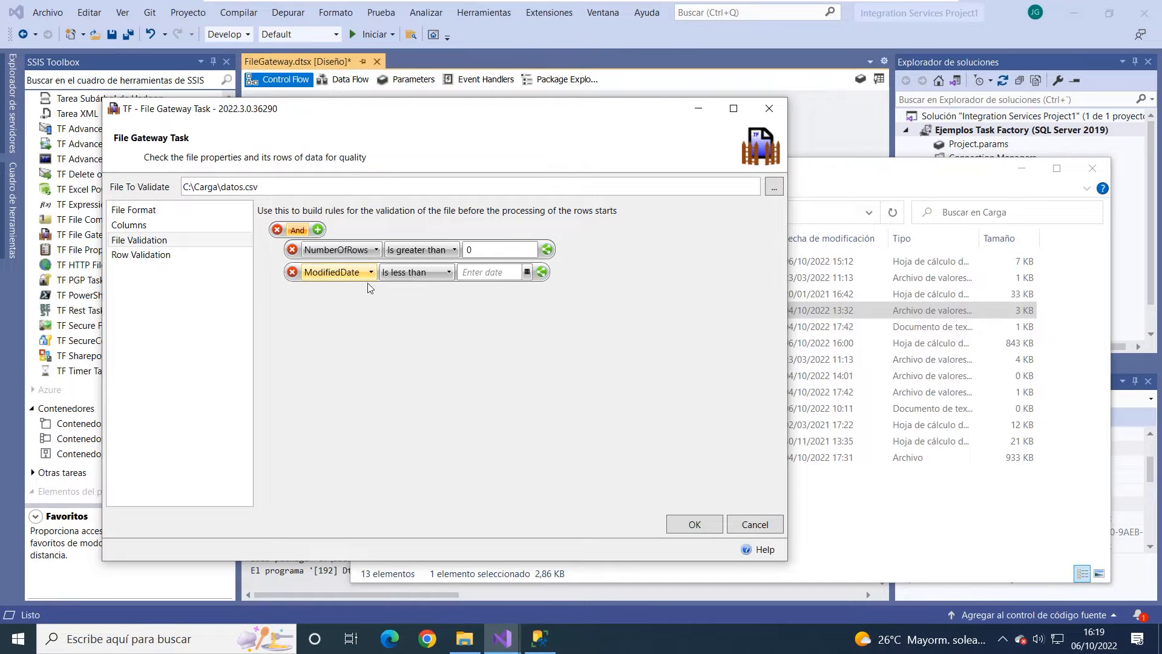
click(449, 273)
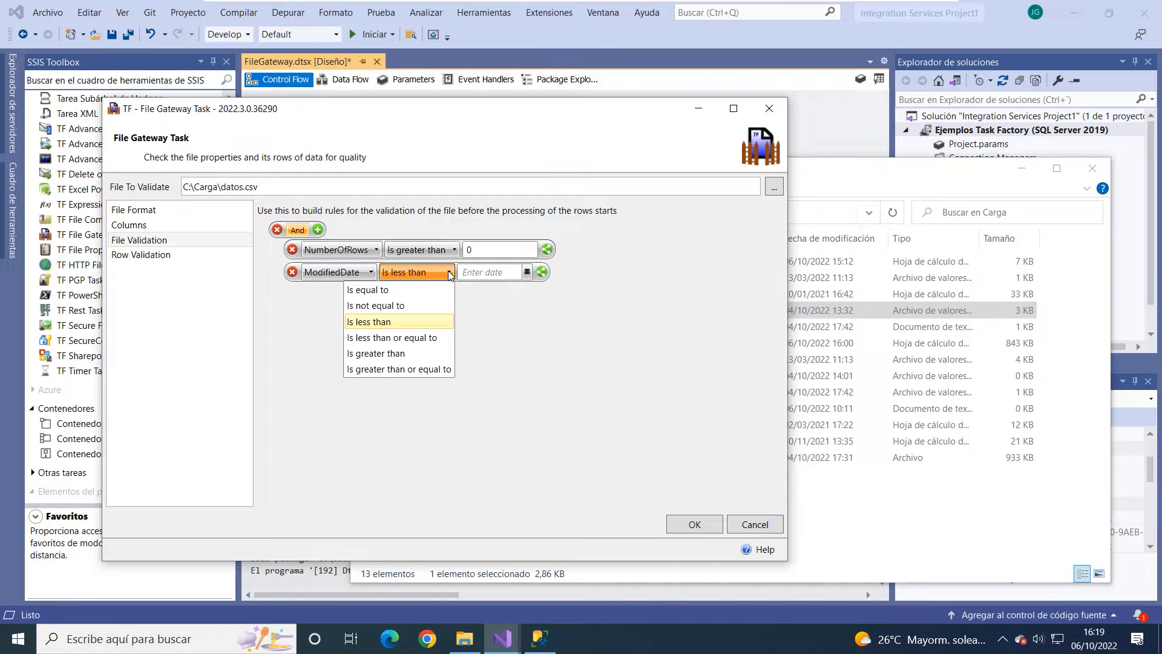
click(374, 353)
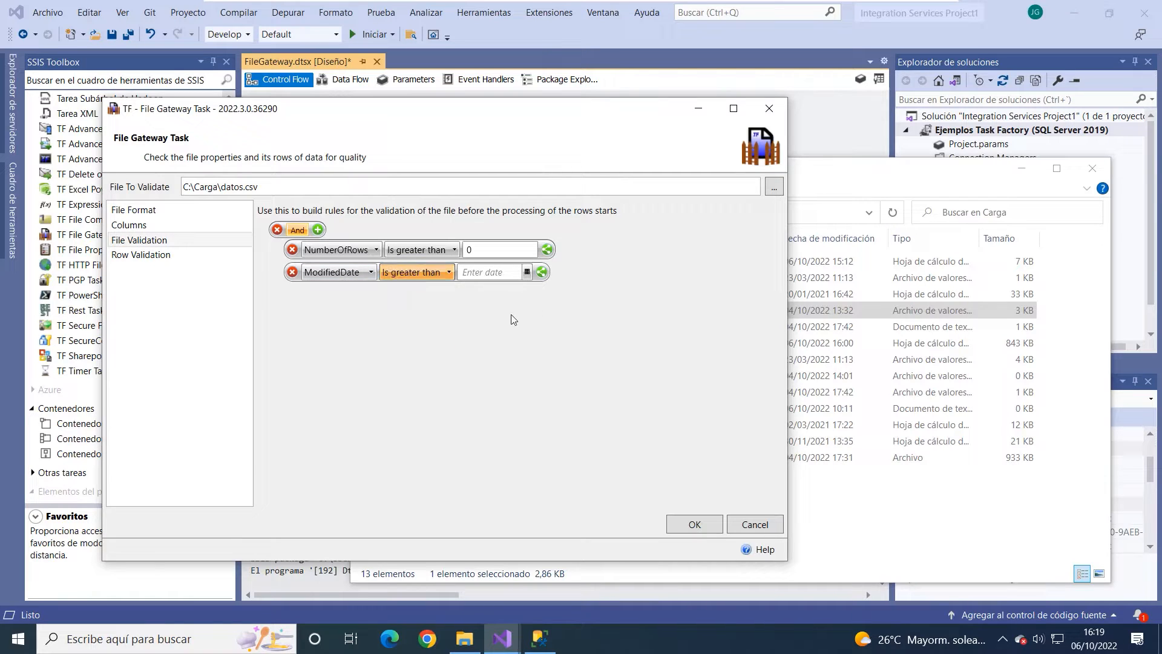
click(527, 272)
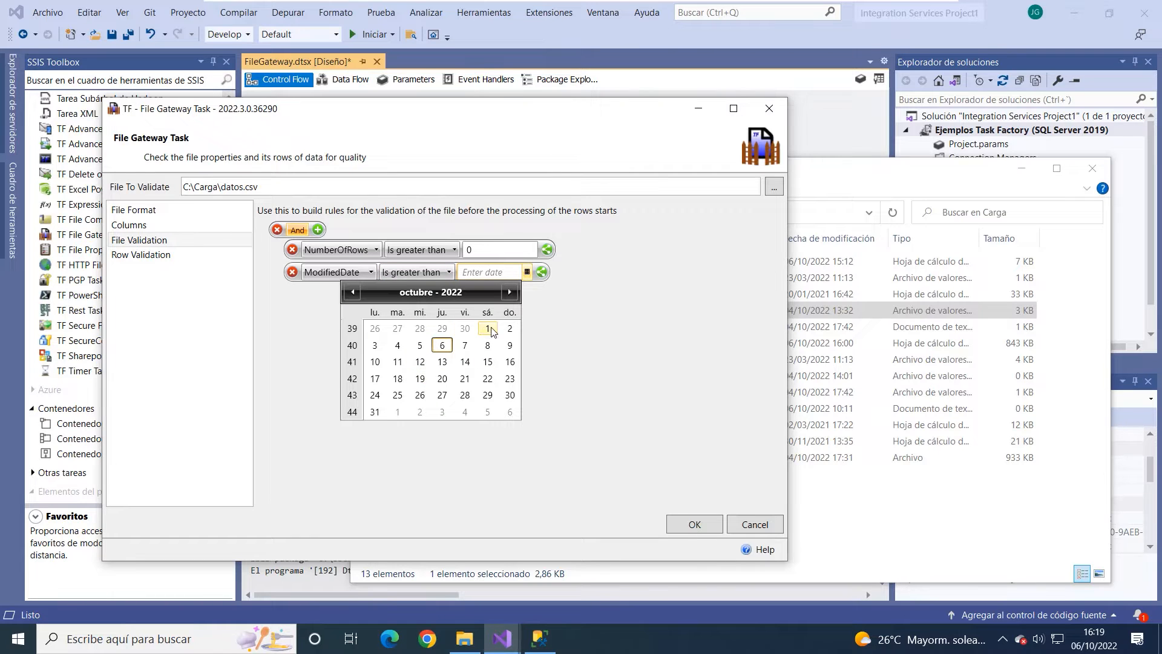
click(572, 304)
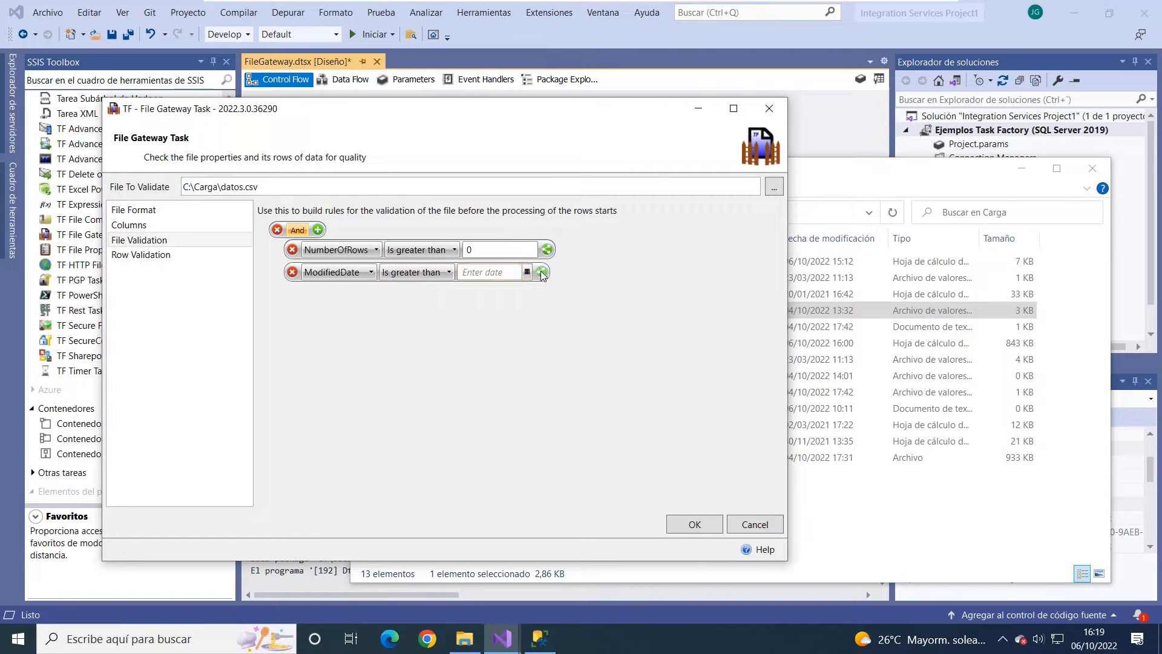
click(290, 272)
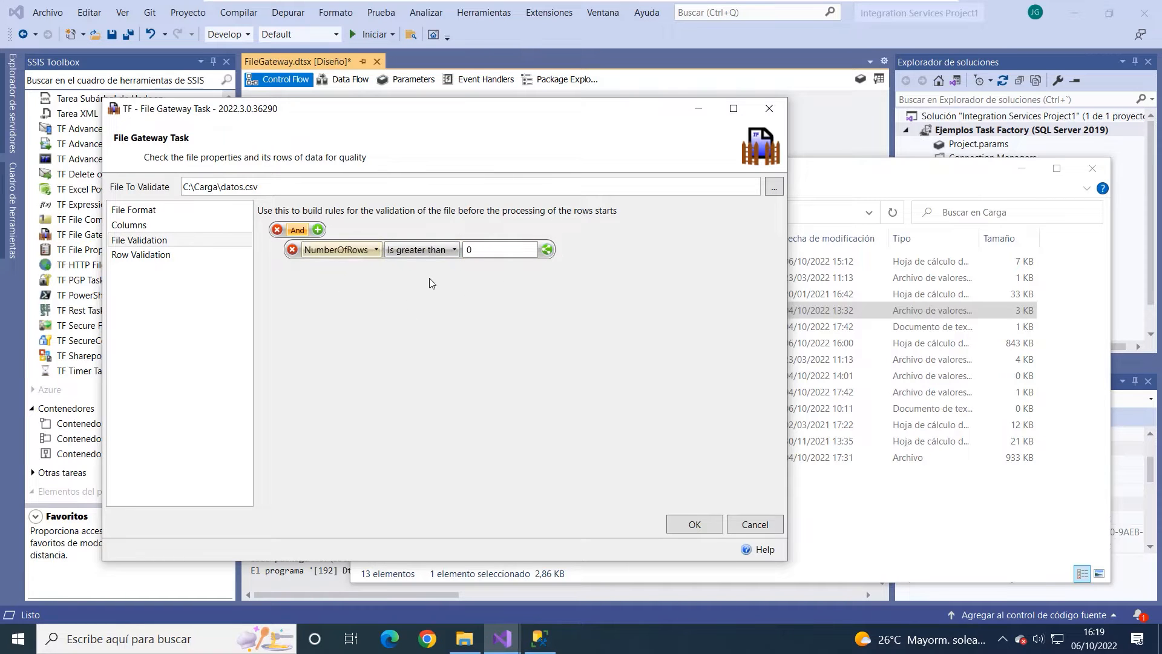
Examine the columns and comparison operators available for the row validation rule, keeping ReferenciaProducto with Is not null.
click(186, 257)
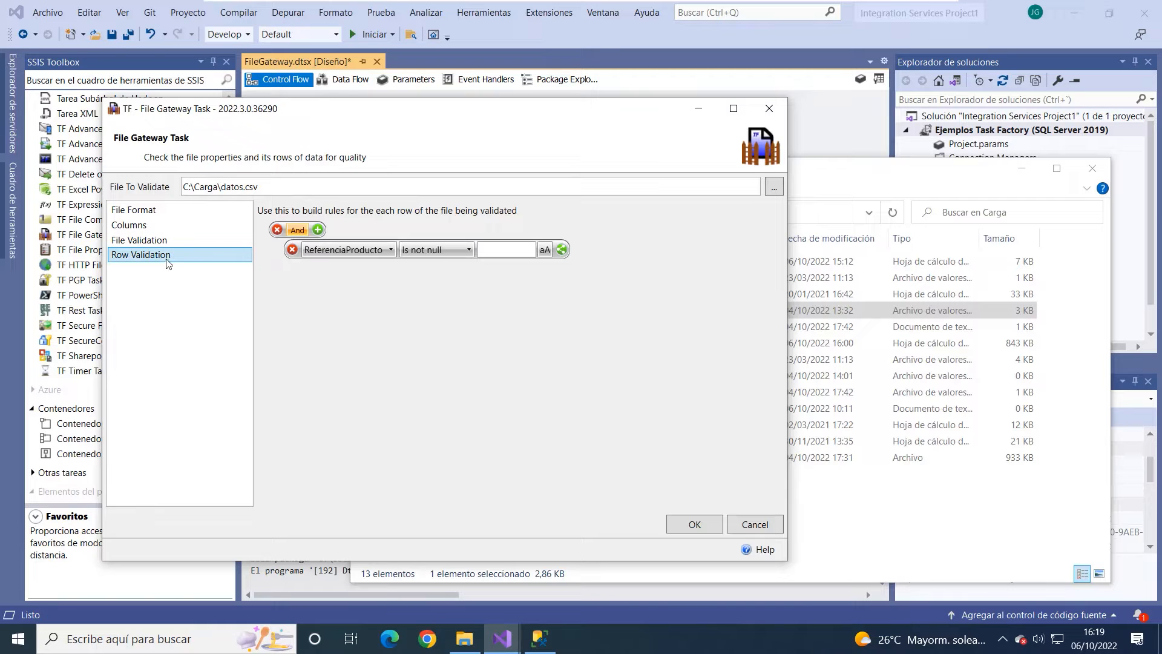
click(172, 241)
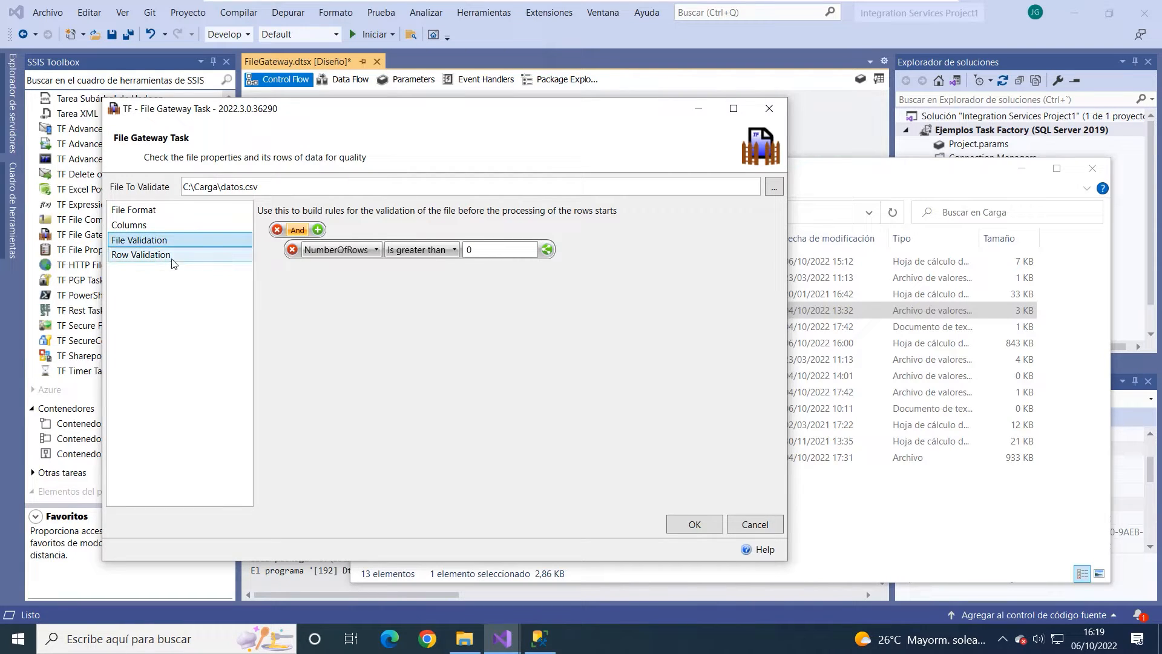
click(173, 257)
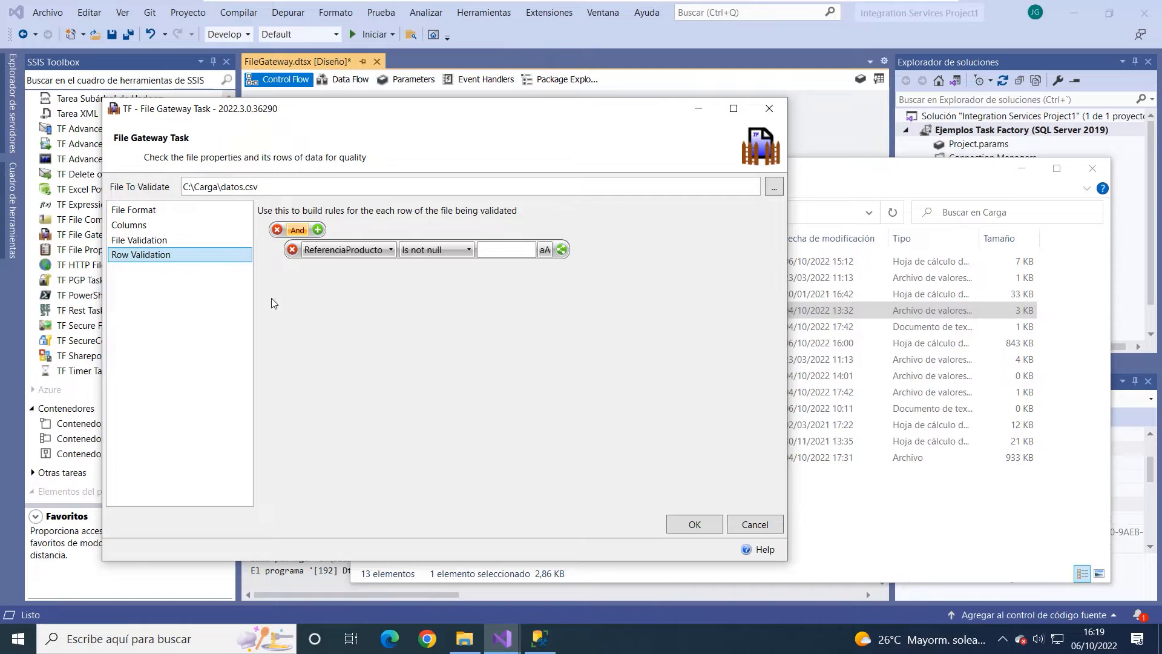
click(391, 251)
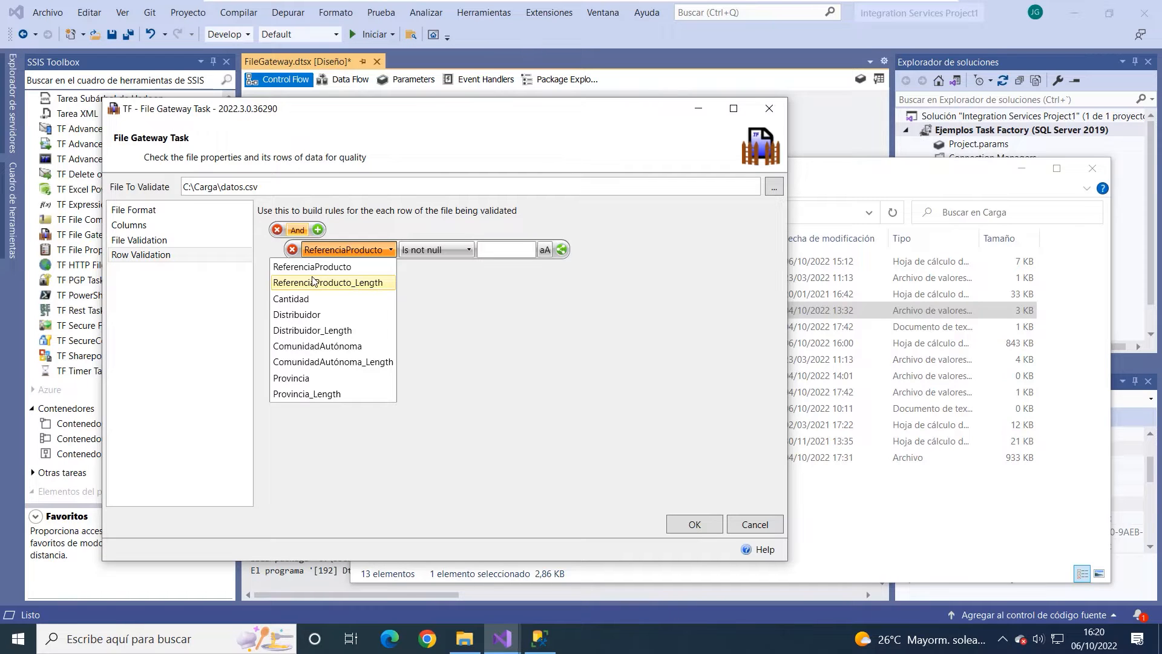
click(502, 356)
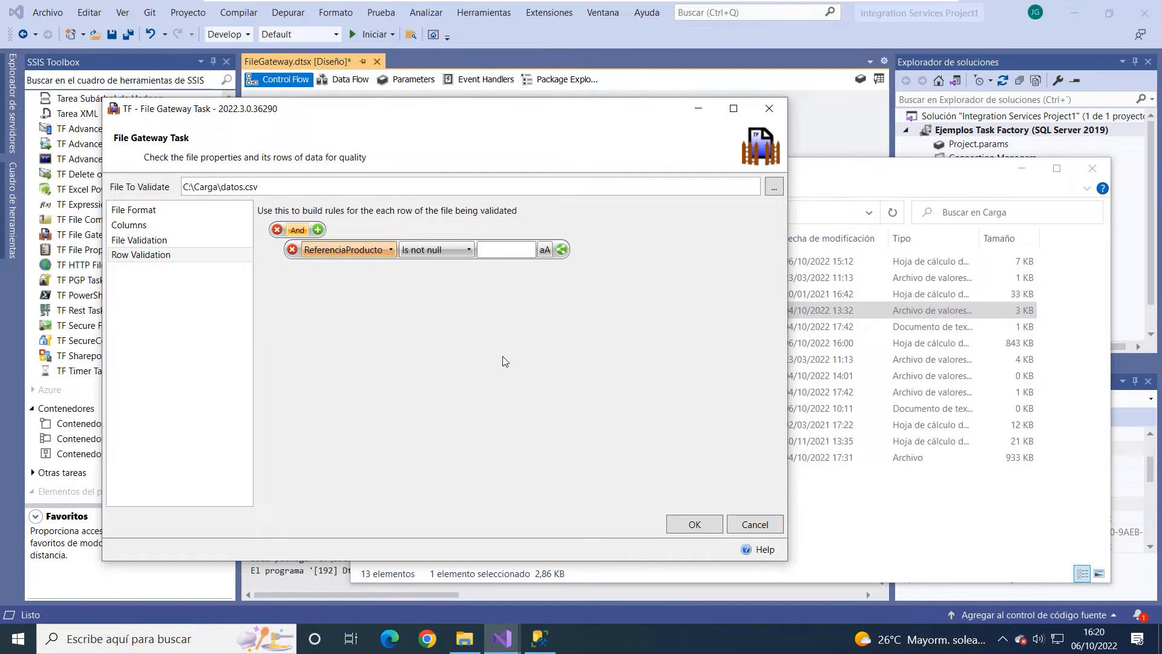
click(391, 251)
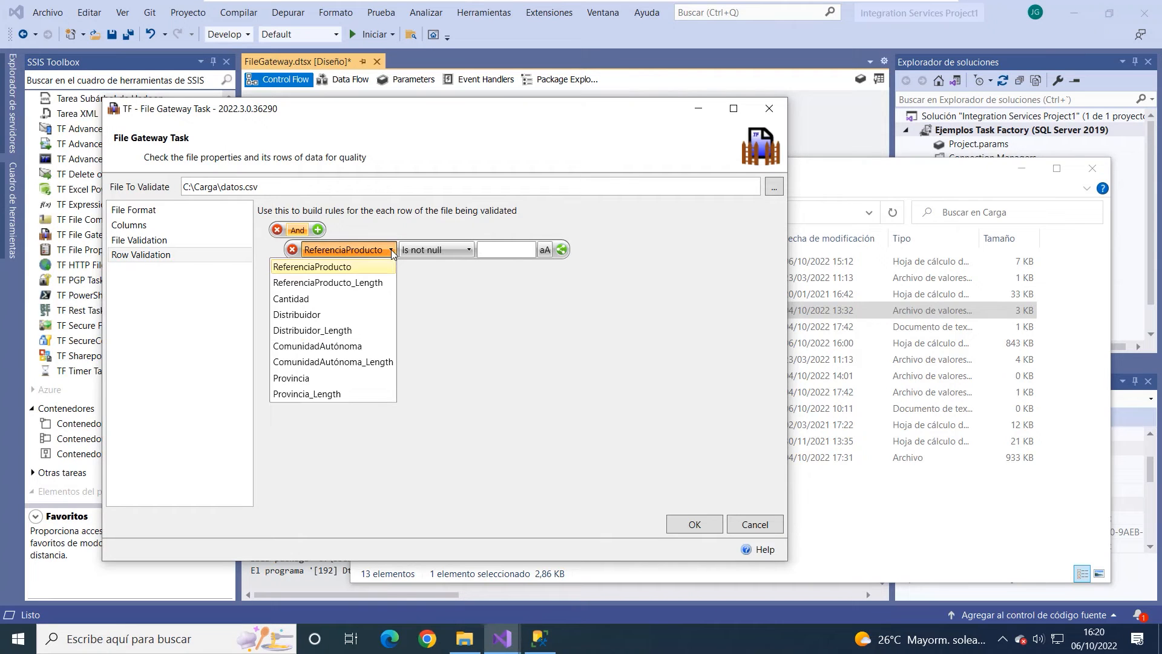
click(342, 267)
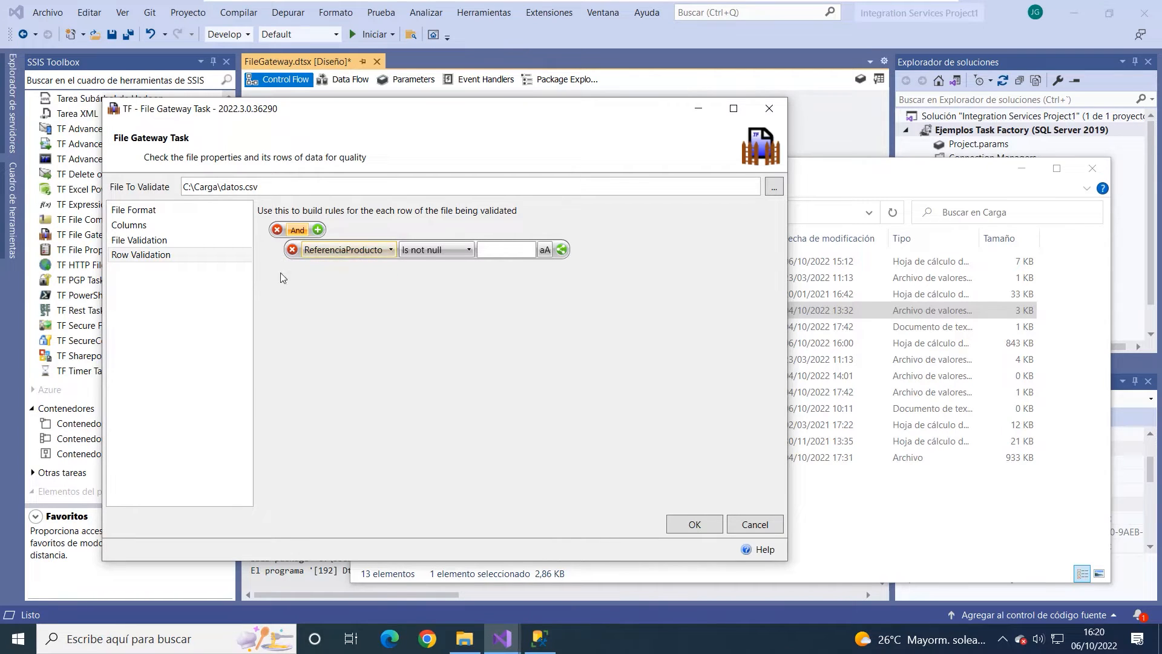
click(469, 249)
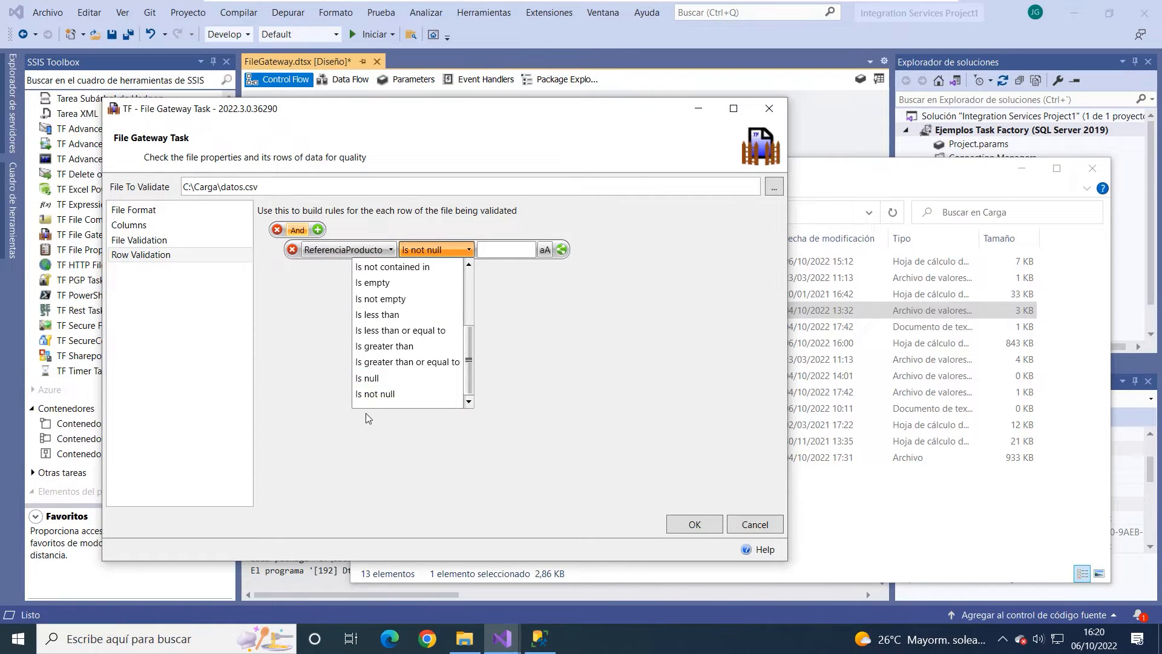
click(601, 399)
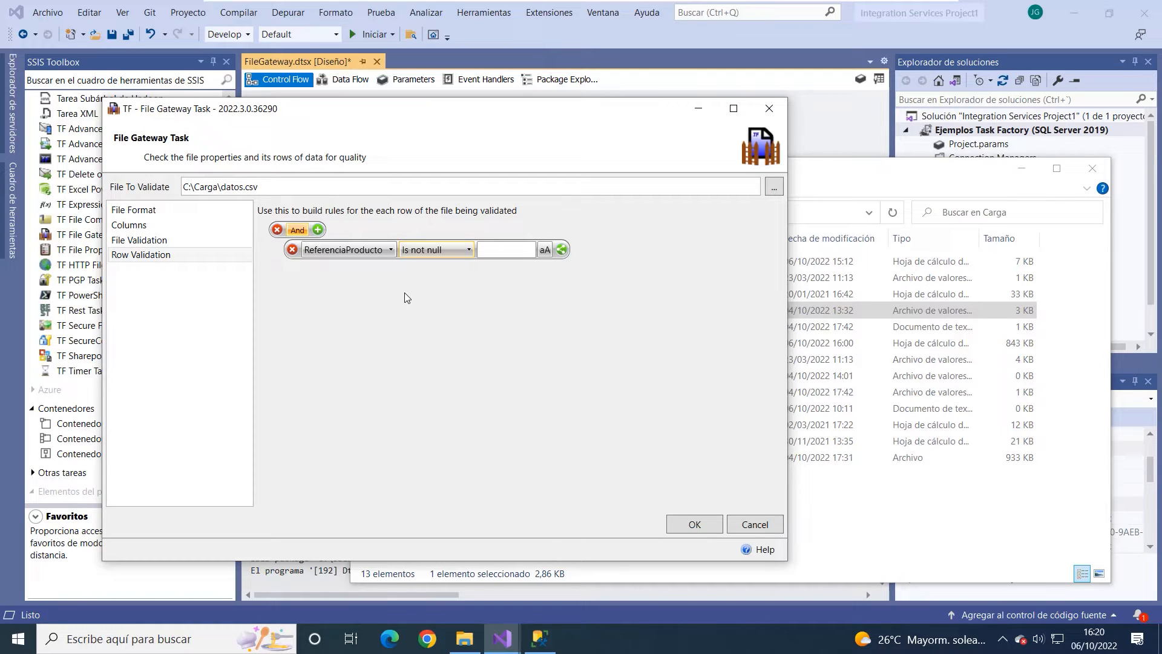
click(464, 249)
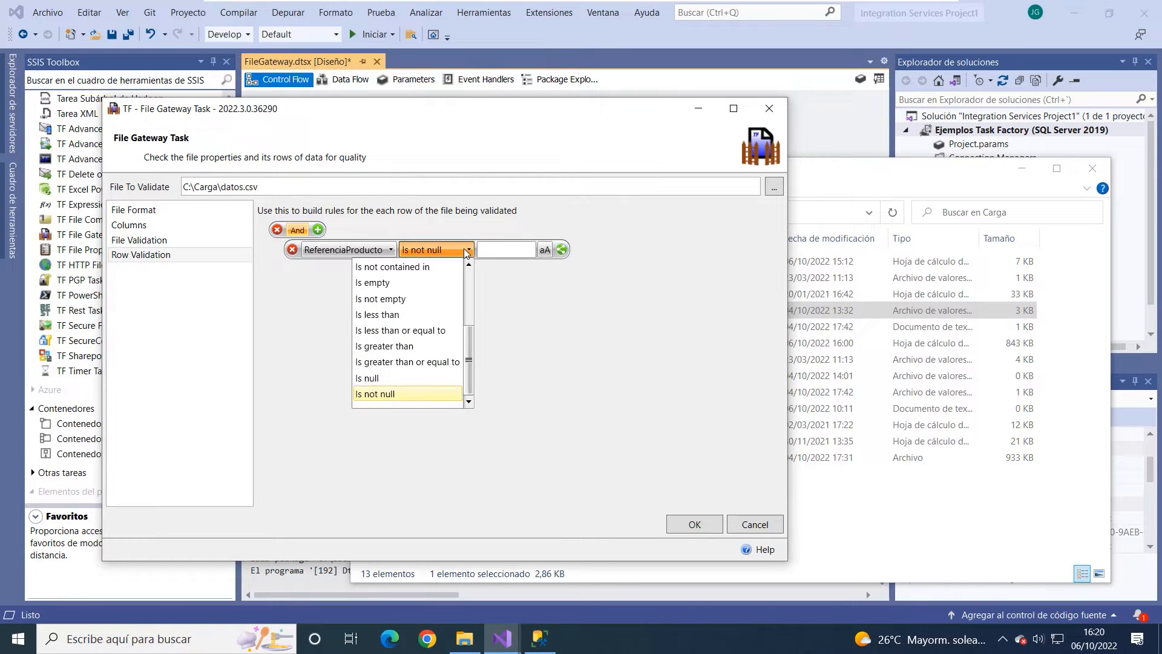
click(465, 251)
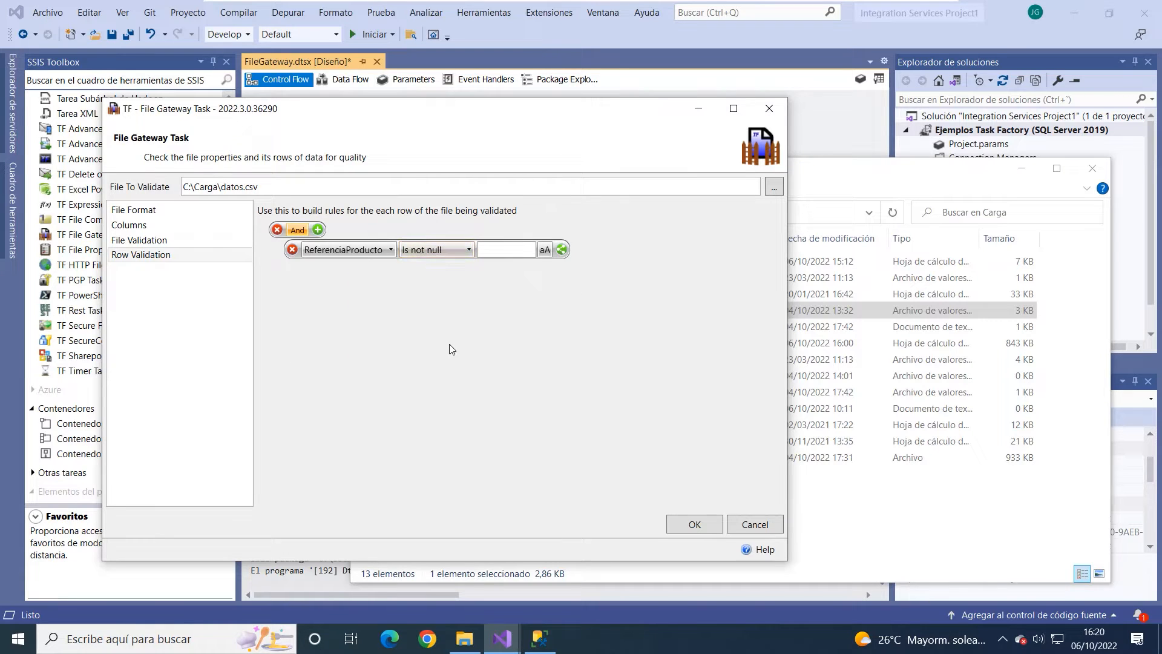
Accept the TF File Gateway Task configuration and open the Tarea Flujo de datos data flow.
click(714, 525)
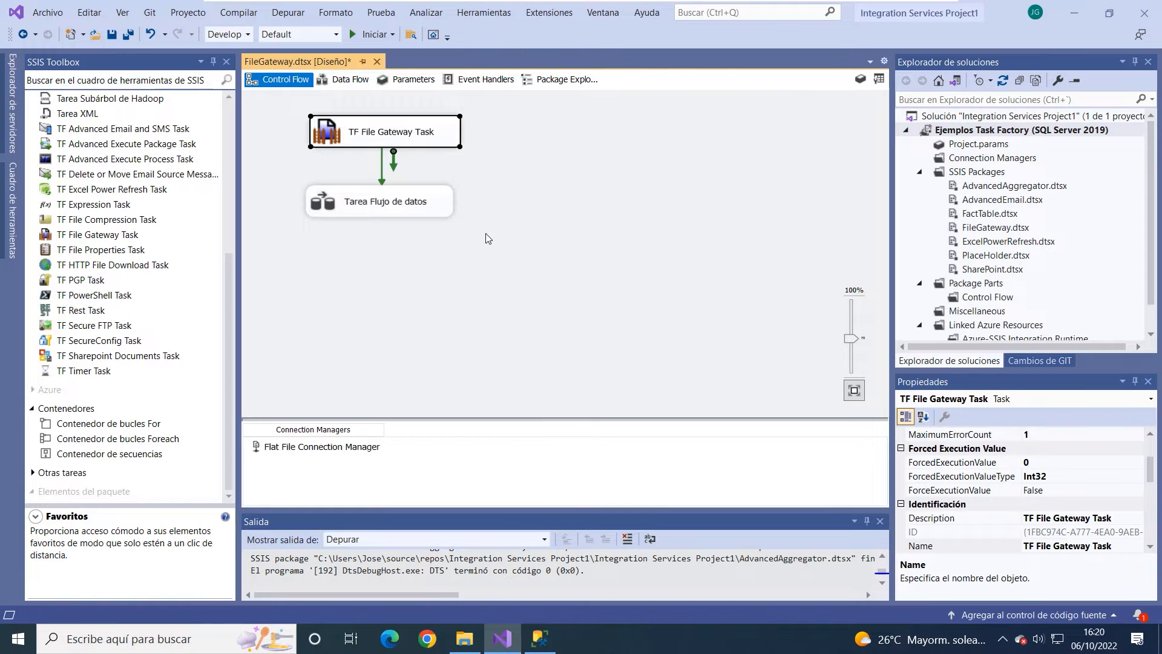
click(580, 215)
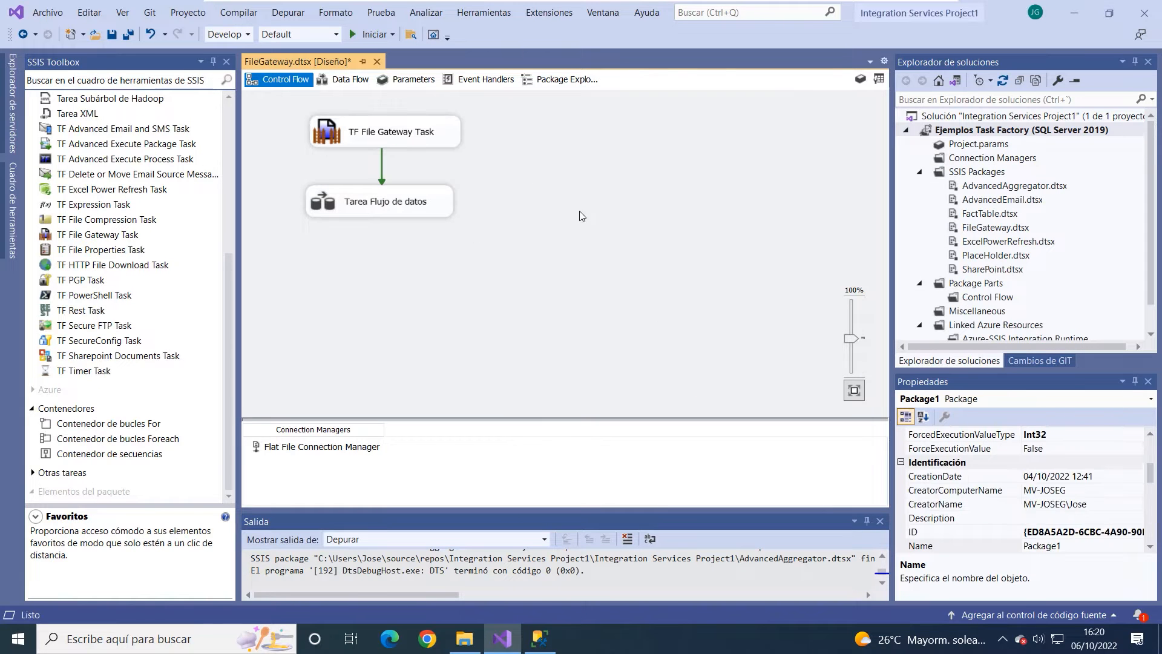
click(396, 139)
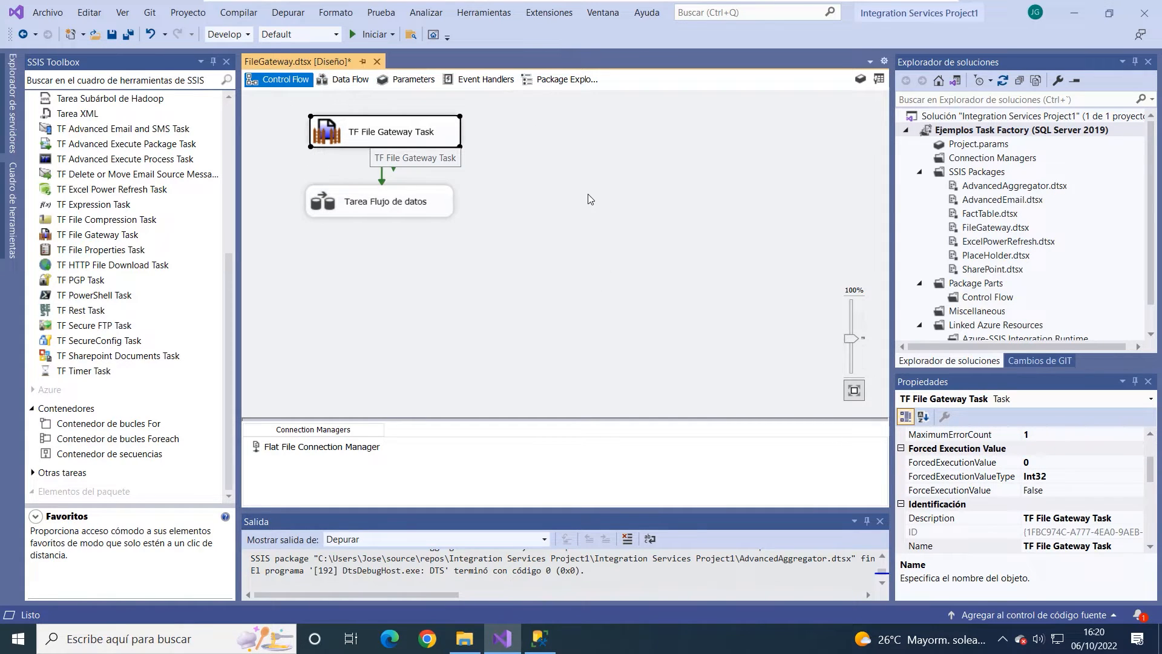
click(537, 242)
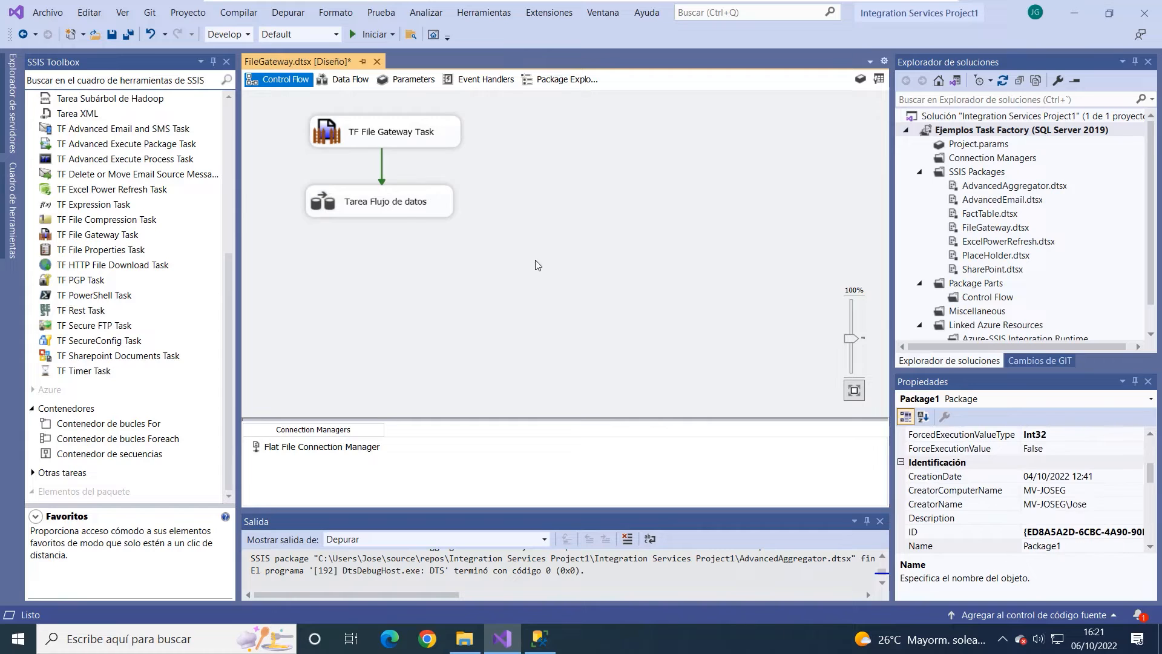
double_click(389, 207)
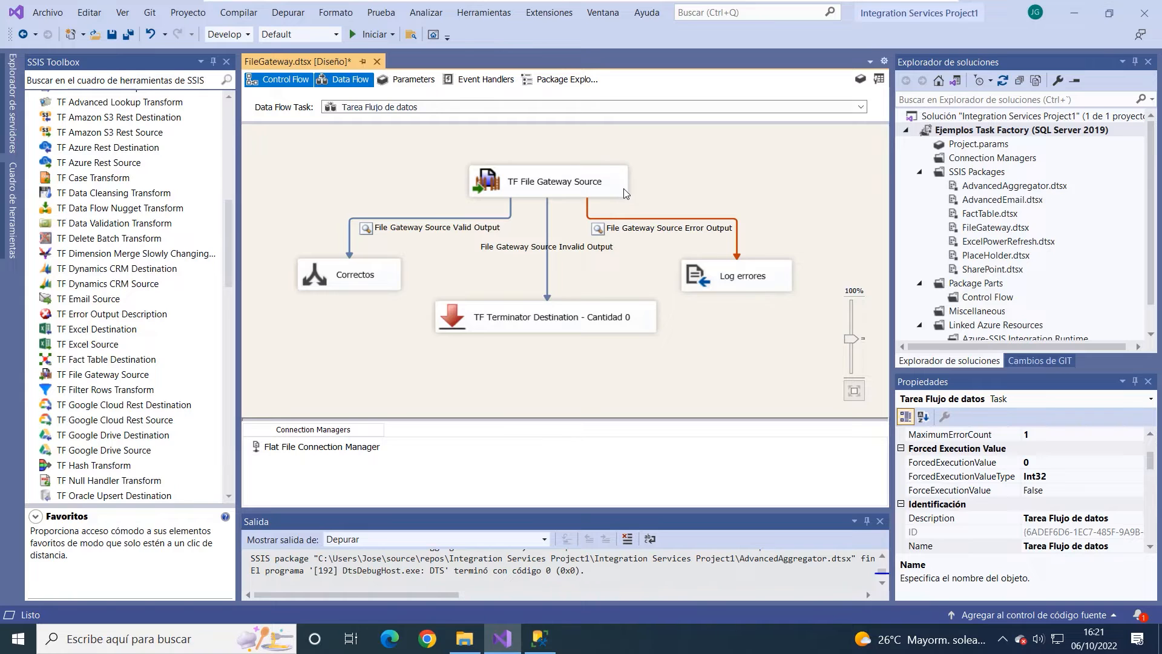
Open the TF File Gateway Source editor and check its file to validate and column delimiter settings.
double_click(571, 189)
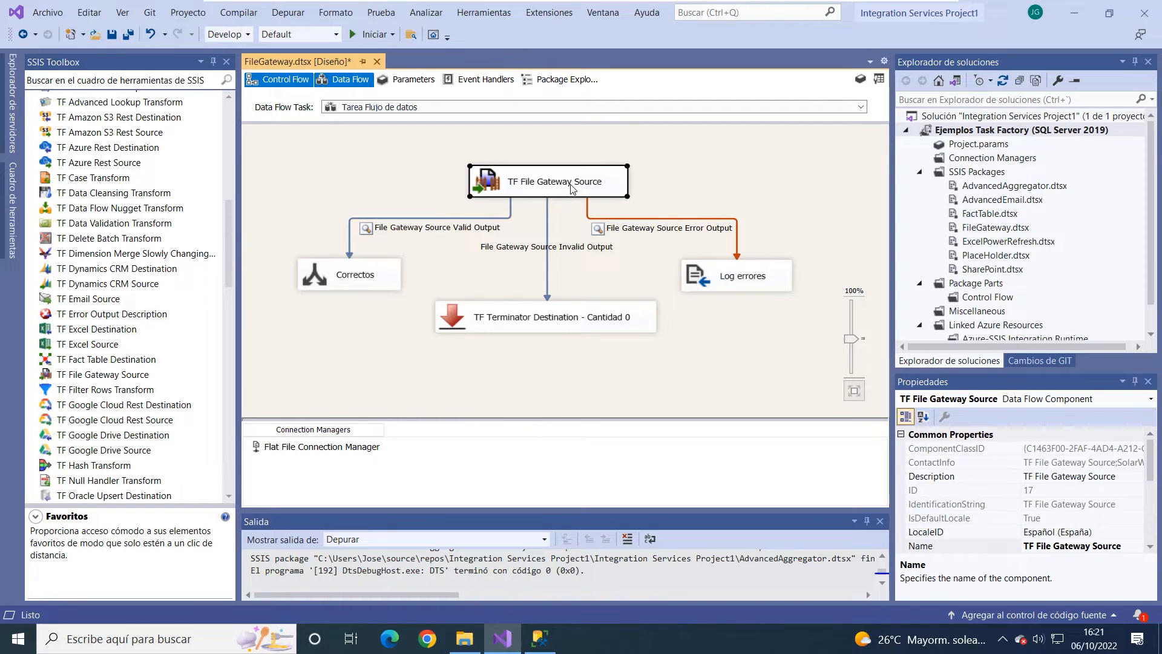
drag(508, 149, 632, 50)
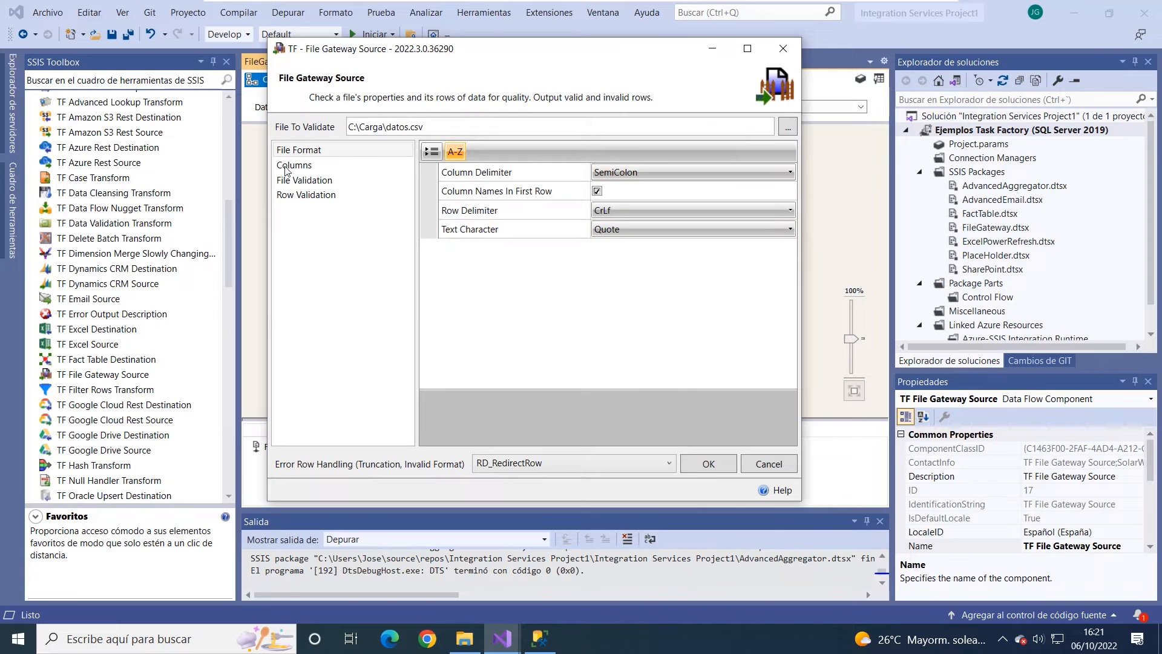
drag(496, 54, 536, 117)
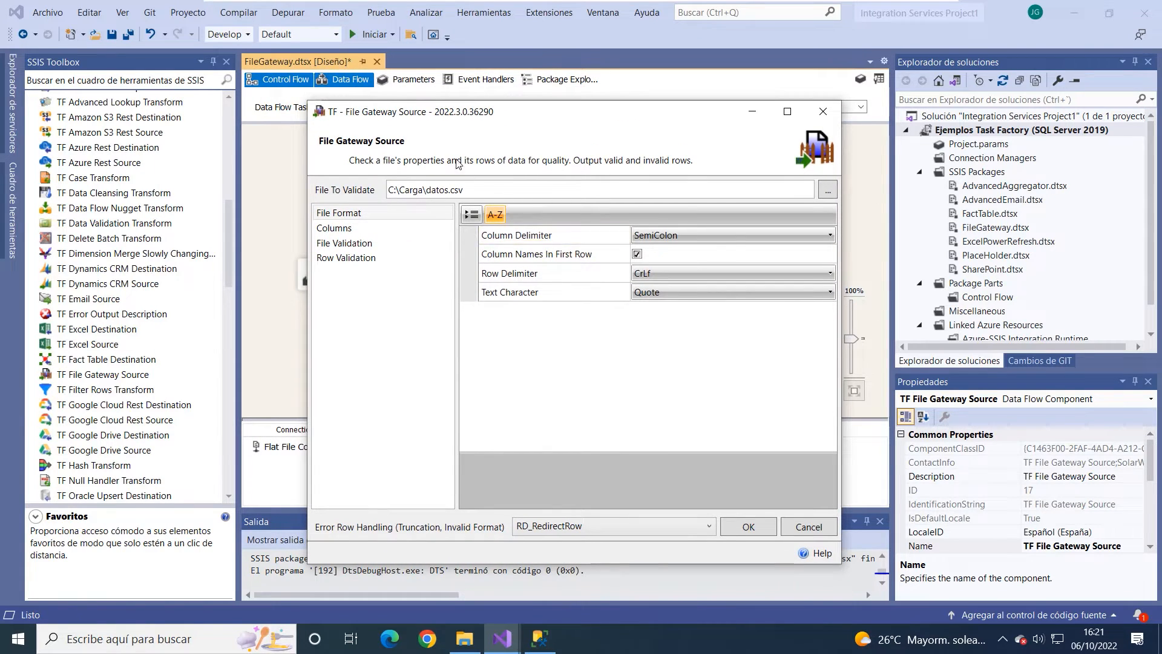
drag(523, 121, 472, 92)
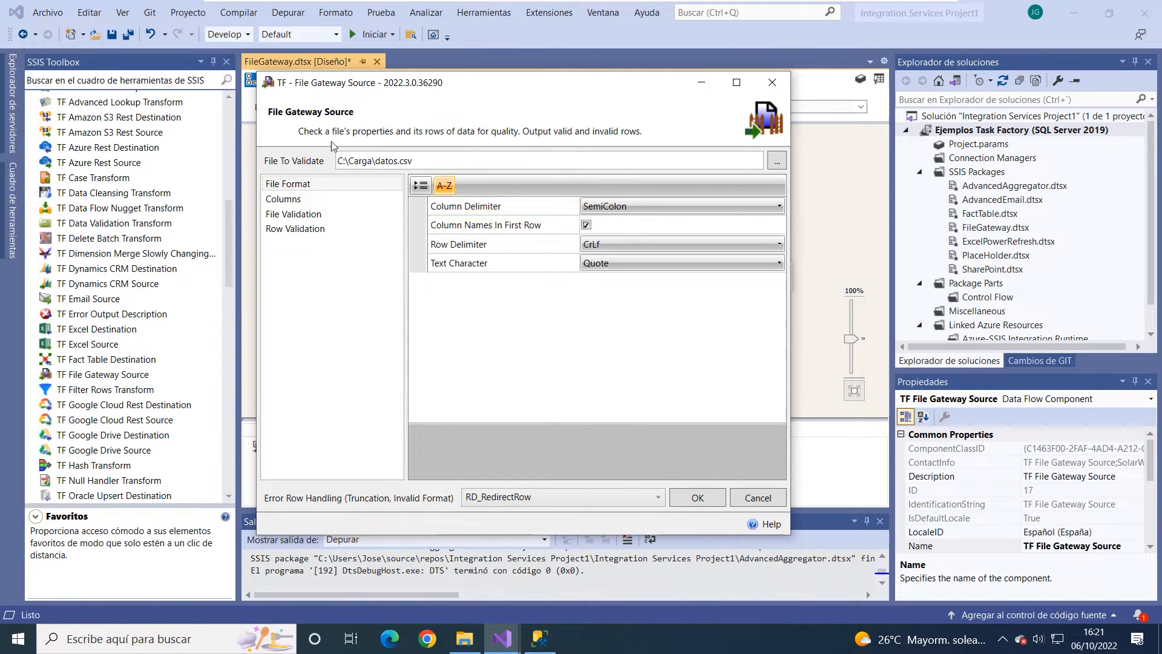
mouse_move(554, 87)
mouse_down()
mouse_move(772, 98)
mouse_move(548, 101)
mouse_up()
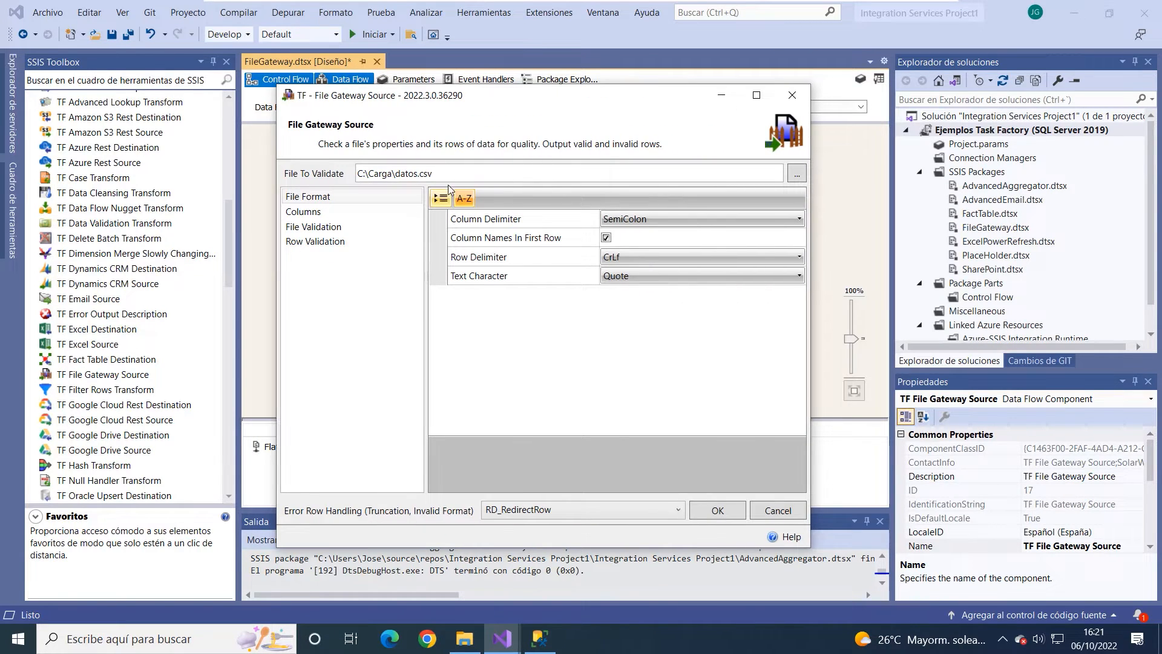
click(797, 173)
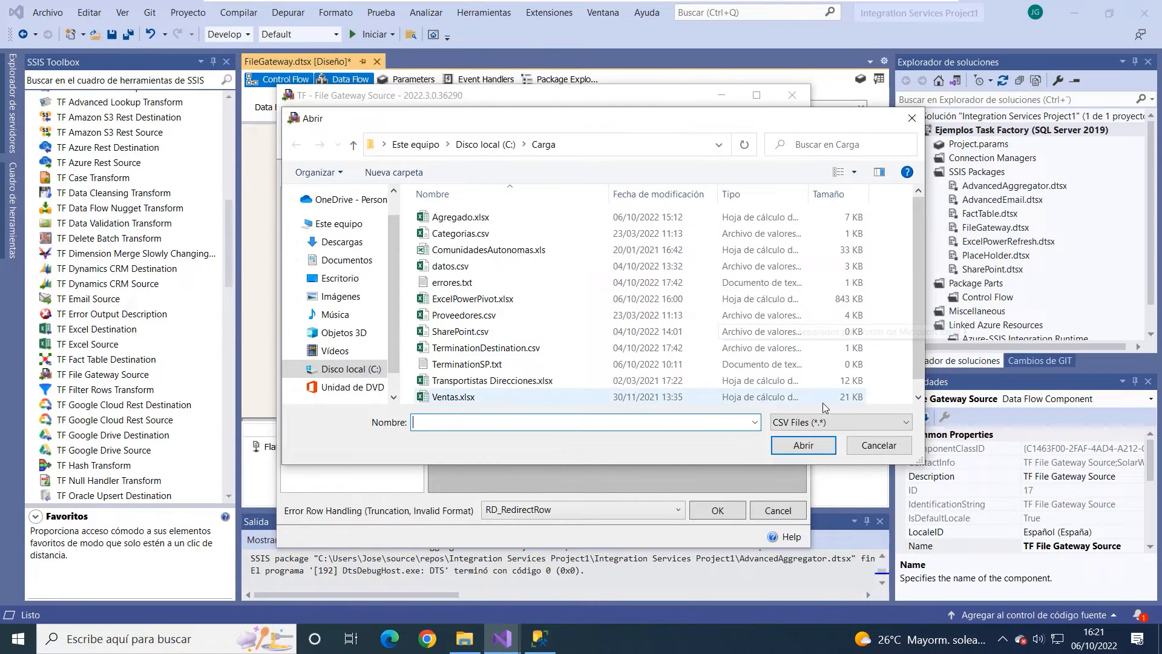
click(879, 445)
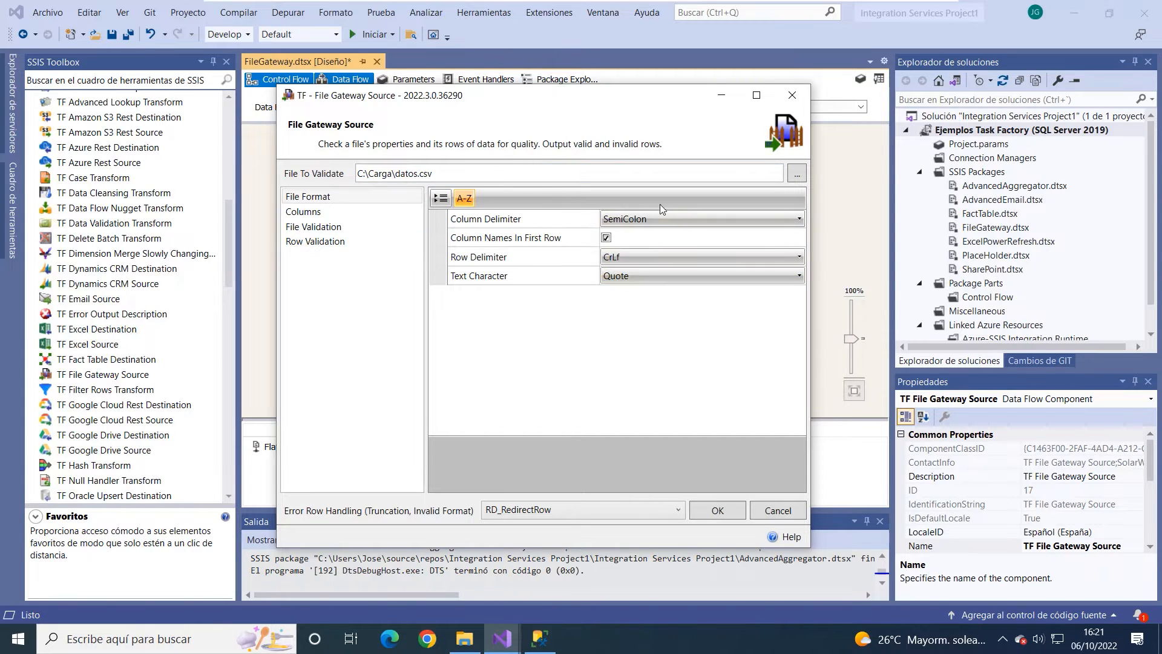
click(800, 220)
click(800, 220)
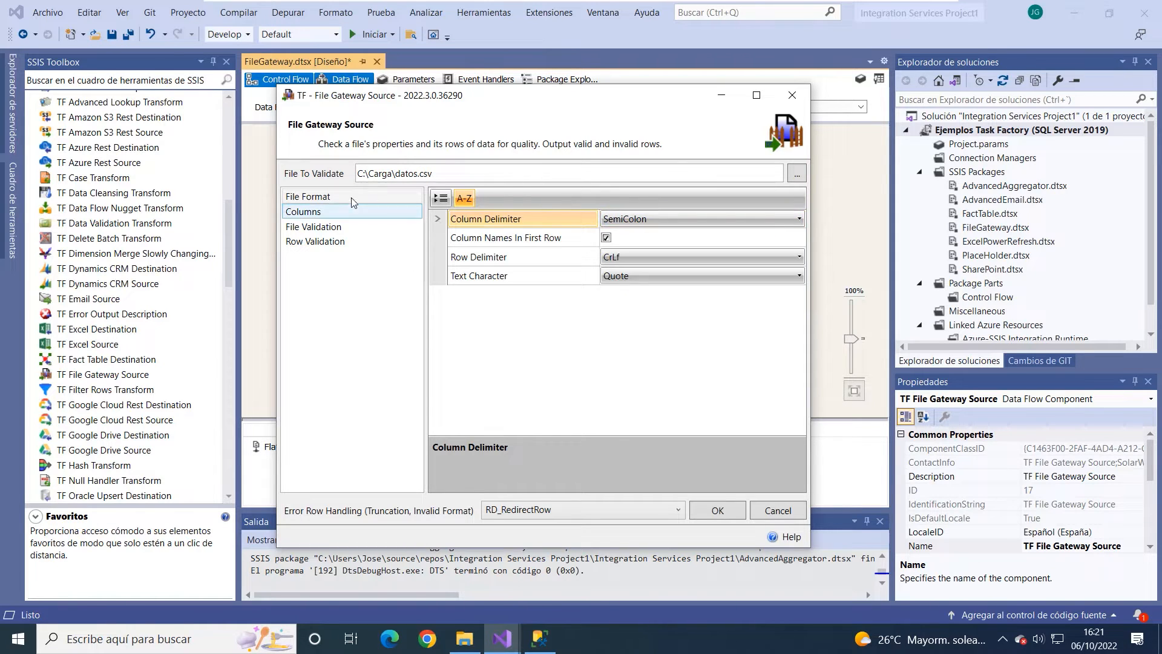
Set the Cantidad column's data type to DT_I8, and check the properties of the Distribuidor and ComunidadAutónoma columns.
click(304, 211)
click(463, 212)
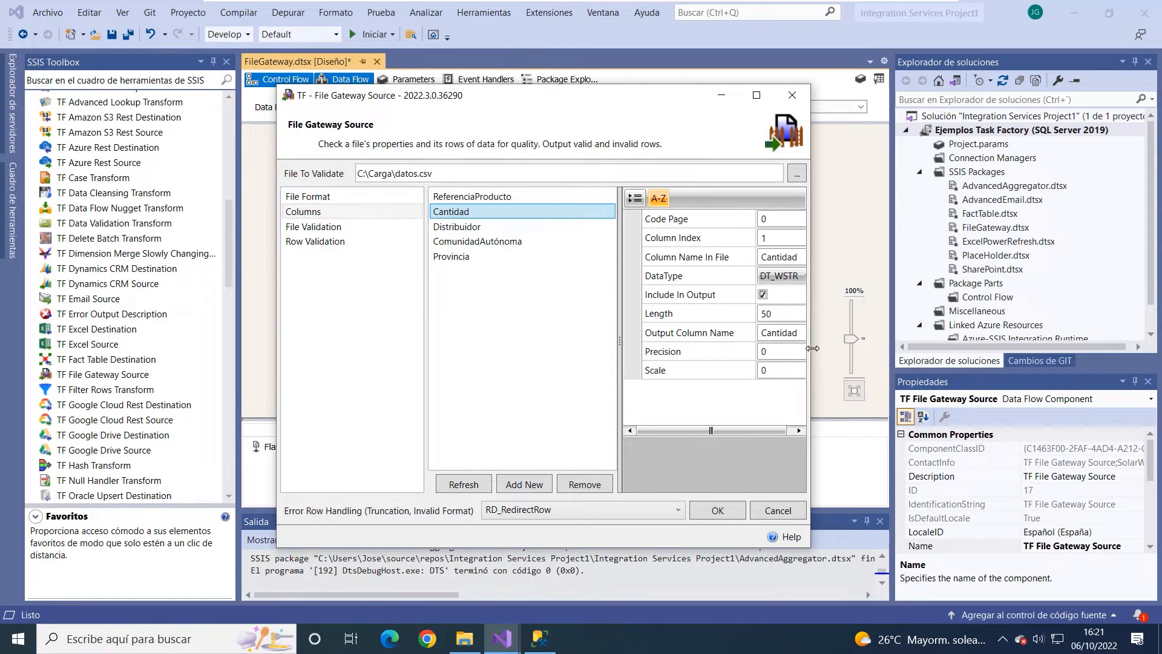
drag(815, 349, 918, 335)
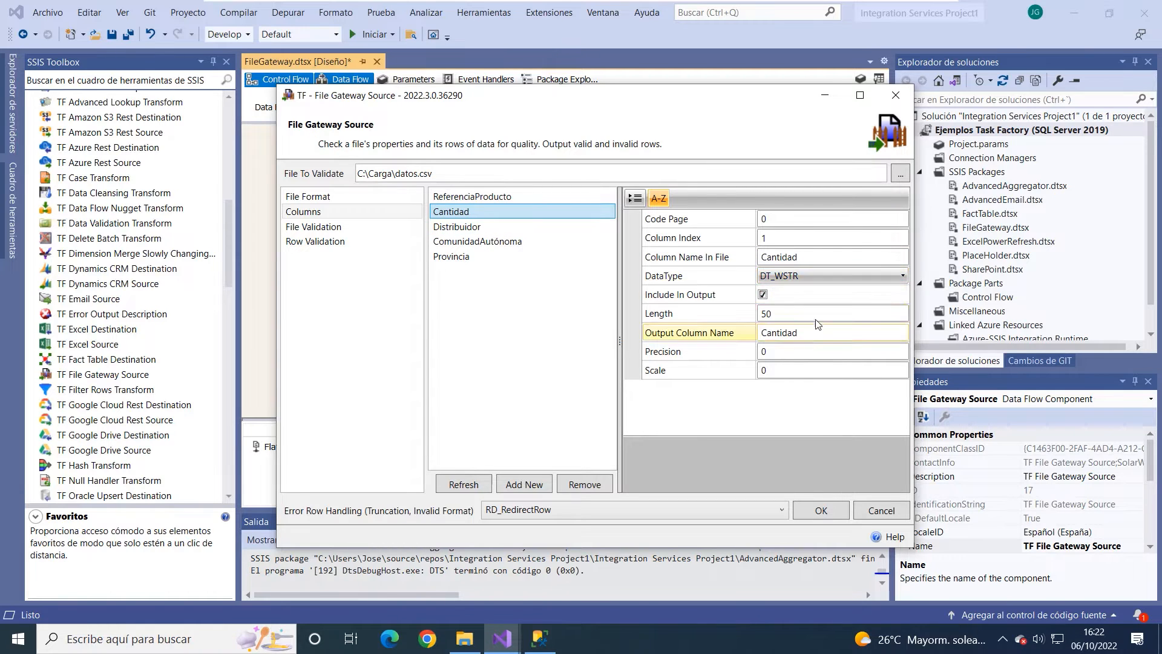
click(807, 275)
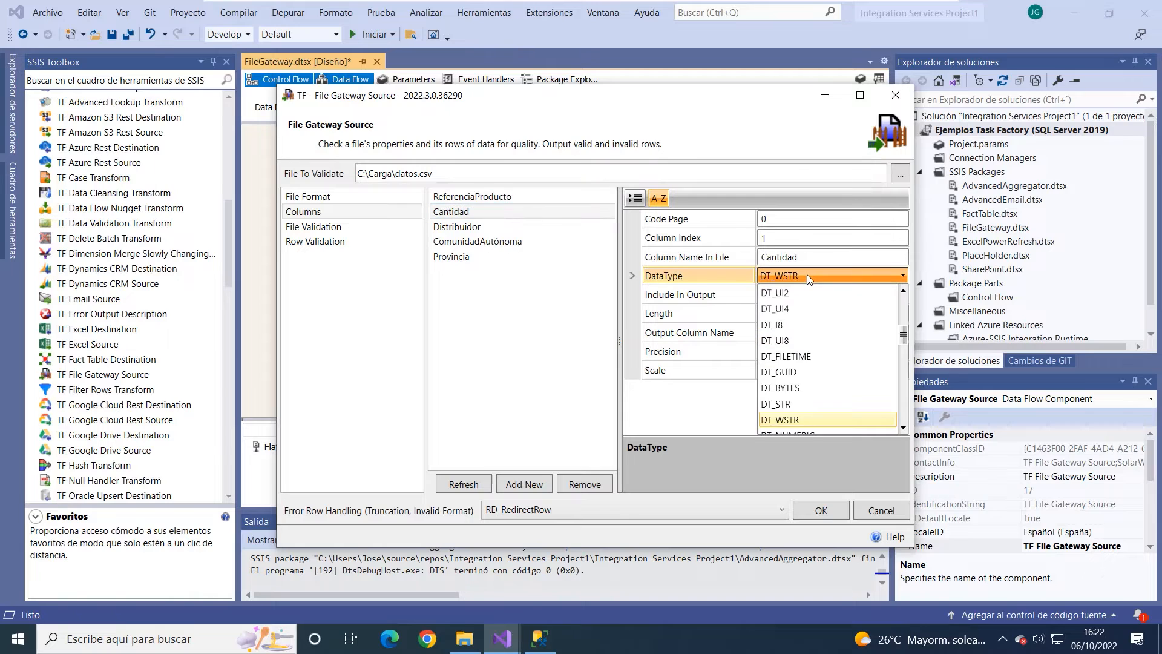
click(807, 276)
click(807, 275)
click(801, 326)
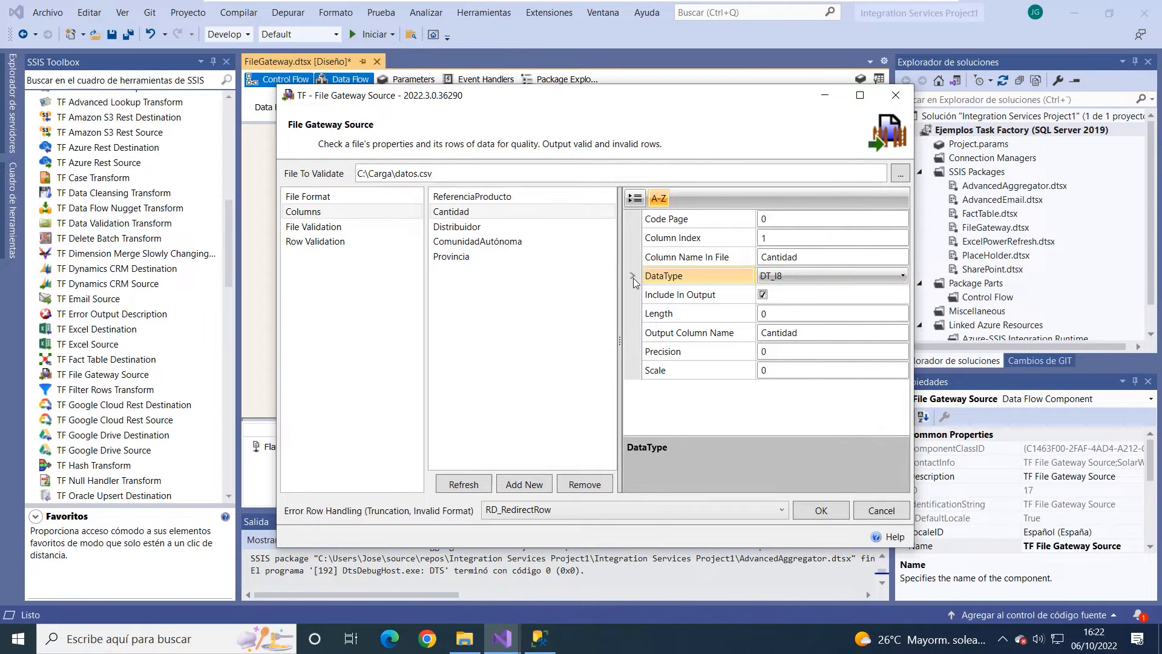
click(528, 226)
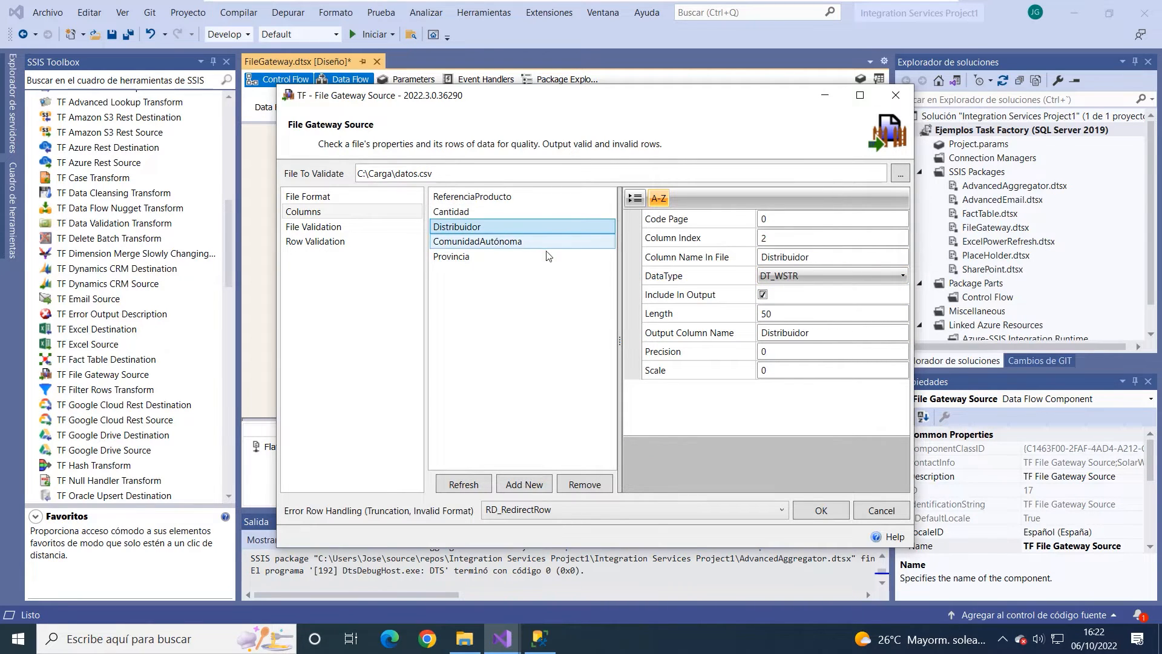
click(535, 242)
Add a file validation rule requiring that FileSizeInKb Is greater than 0.
click(313, 227)
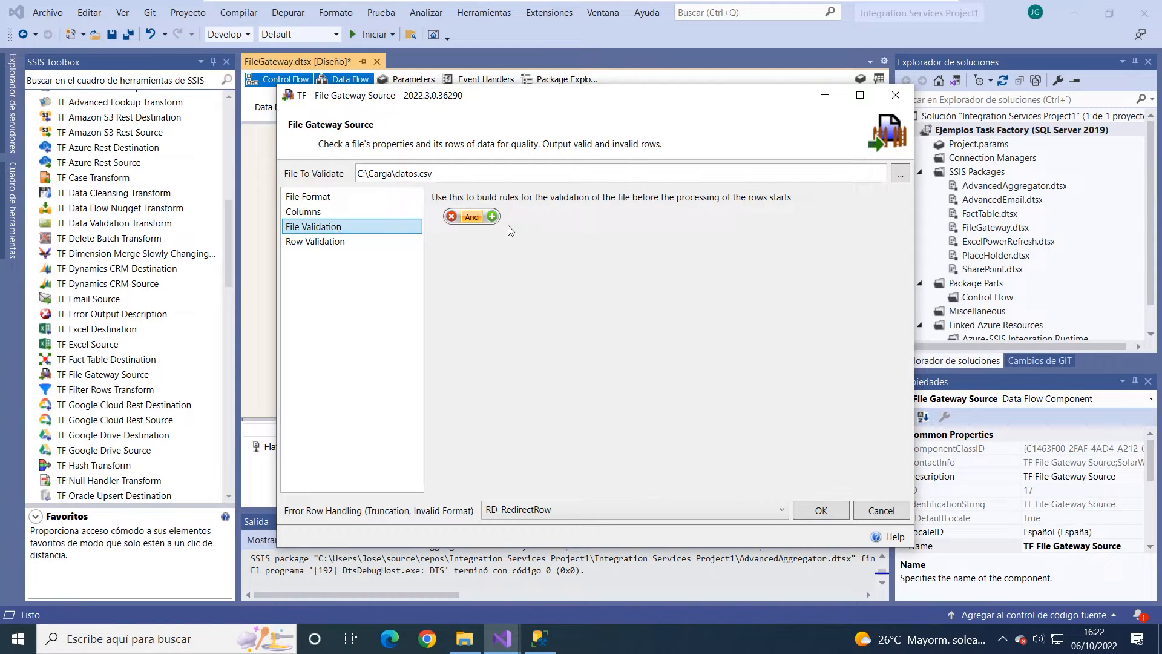
click(491, 216)
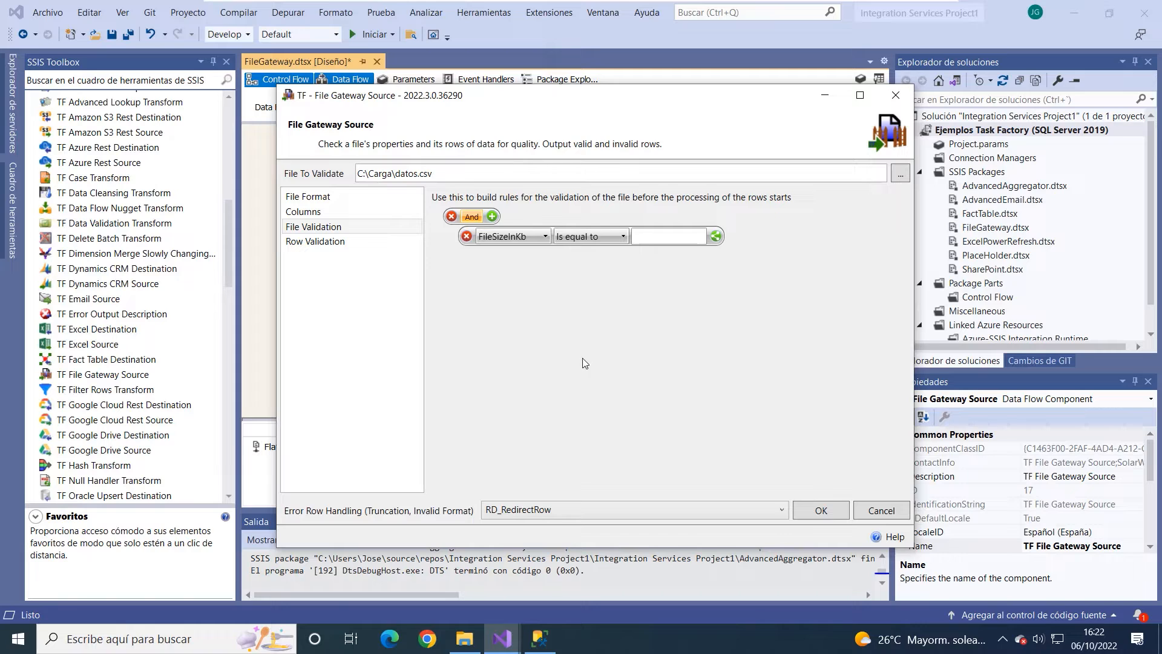
click(623, 238)
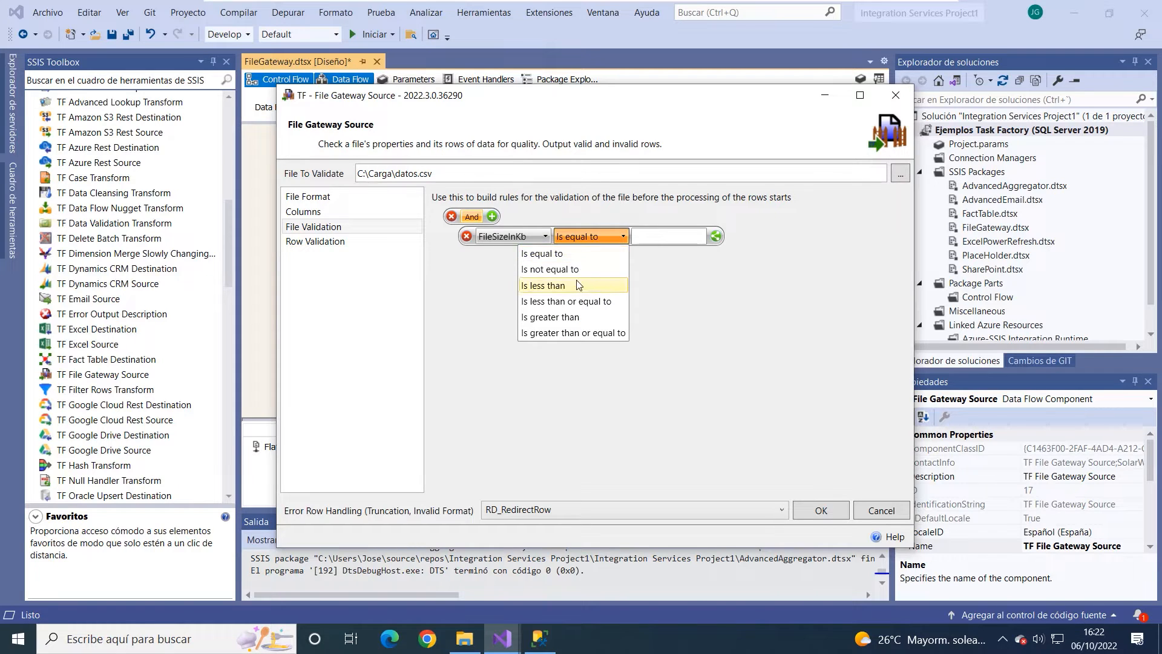
click(573, 316)
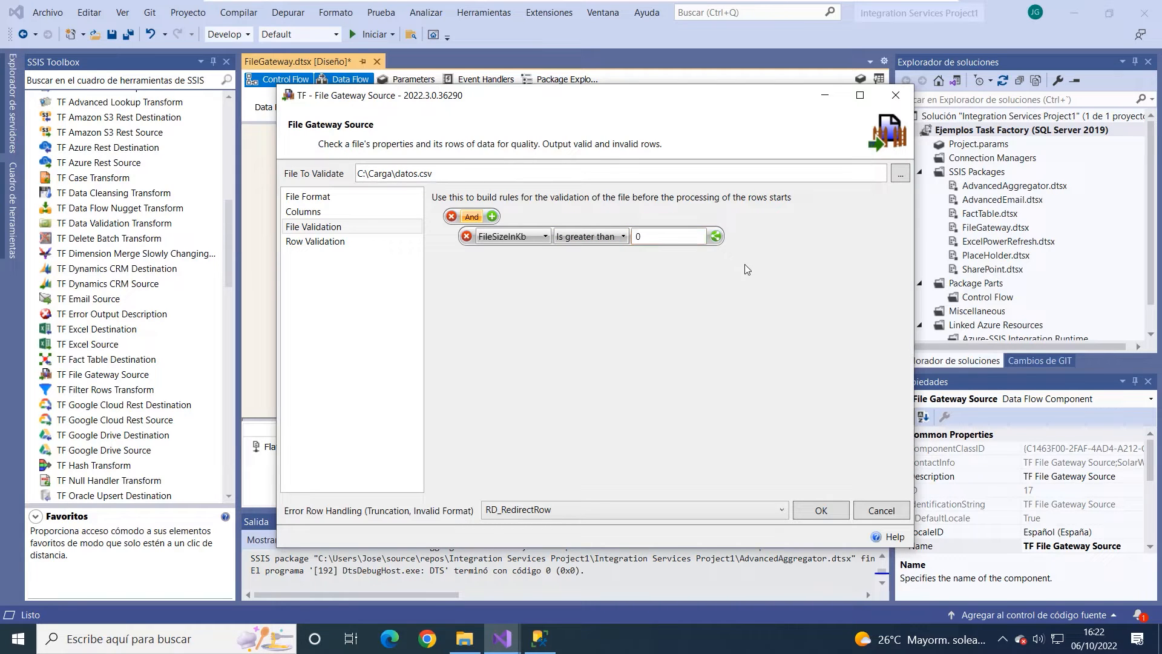
Review the row and file validation rules and accept the TF File Gateway Source configuration.
click(318, 243)
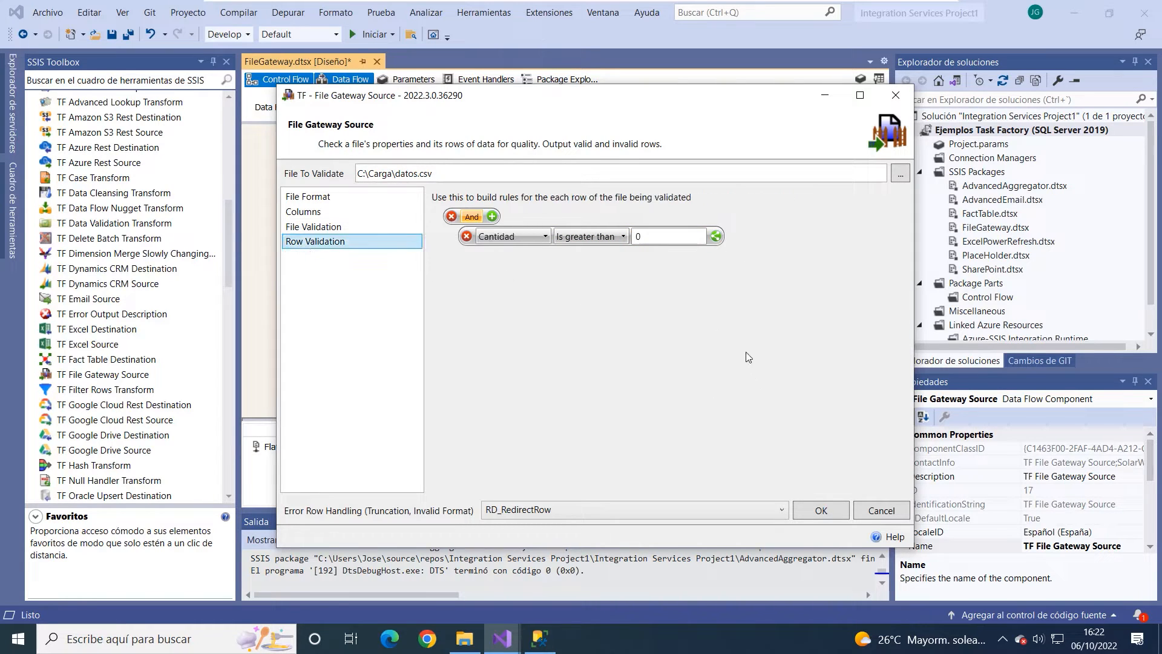
click(328, 232)
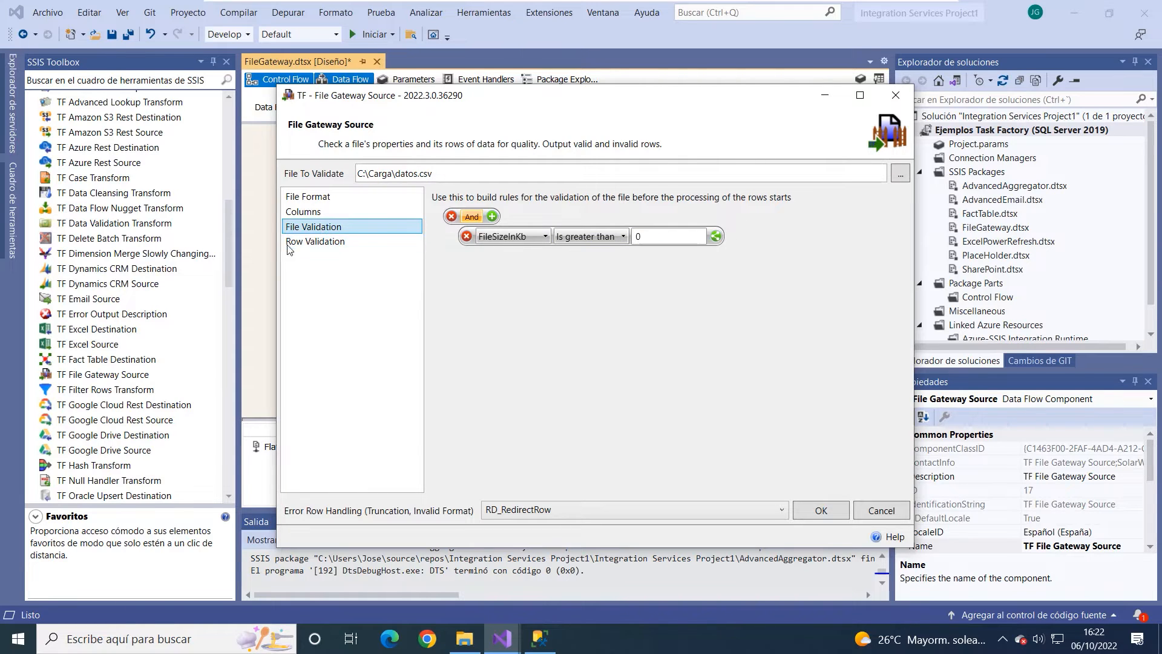
click(320, 241)
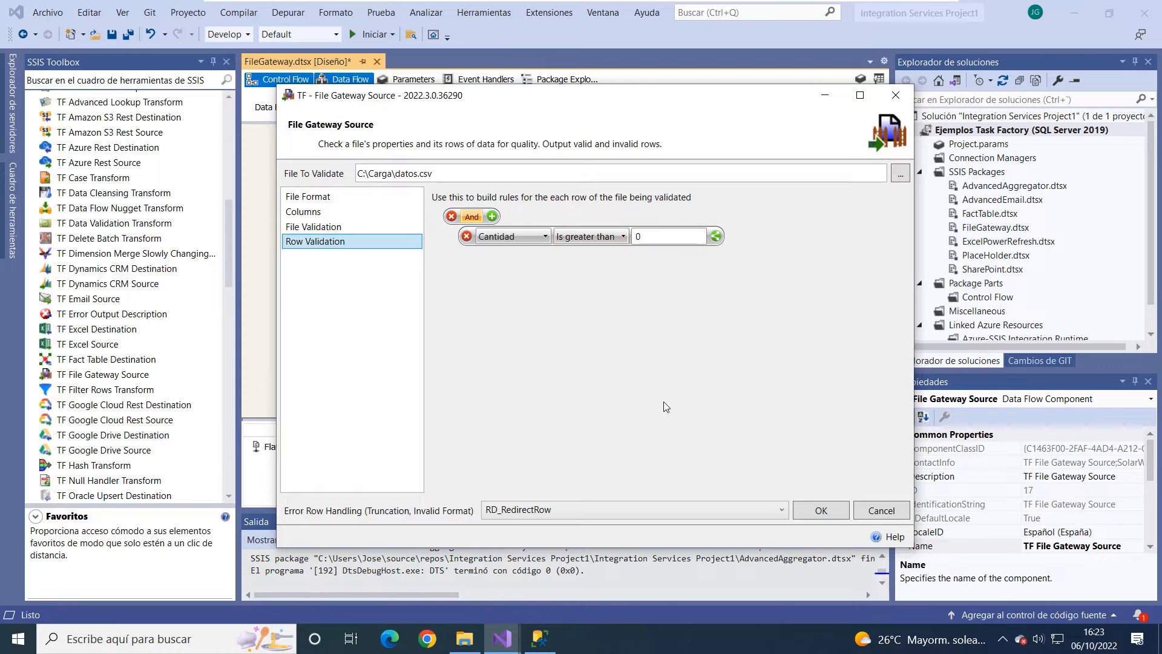
click(823, 513)
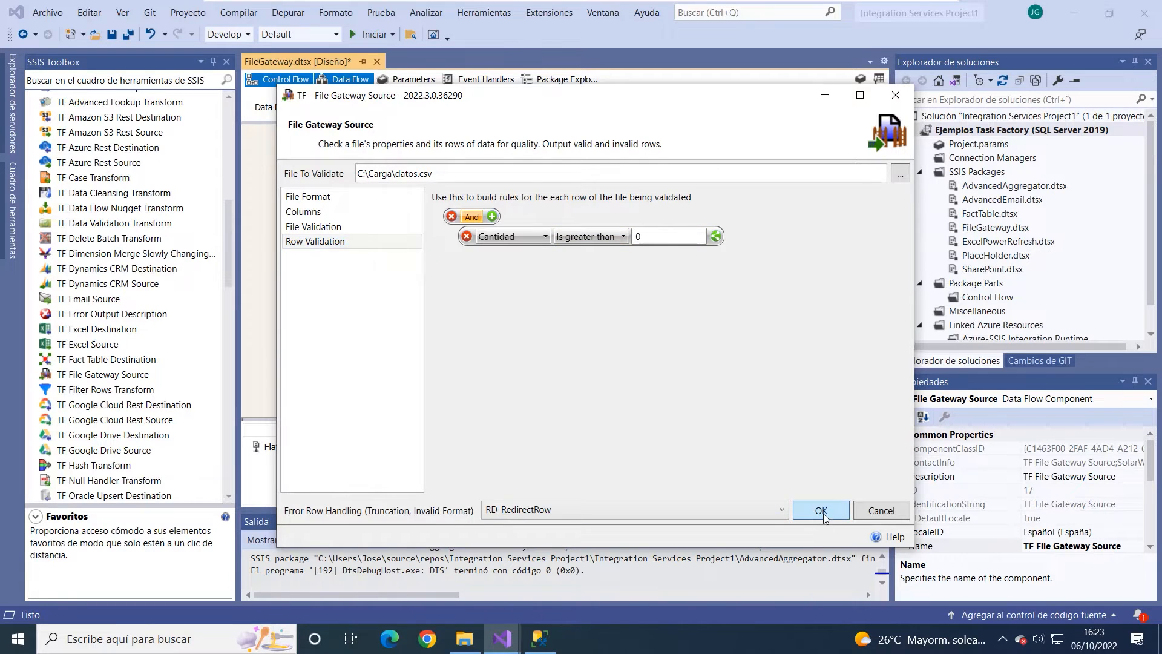
click(738, 365)
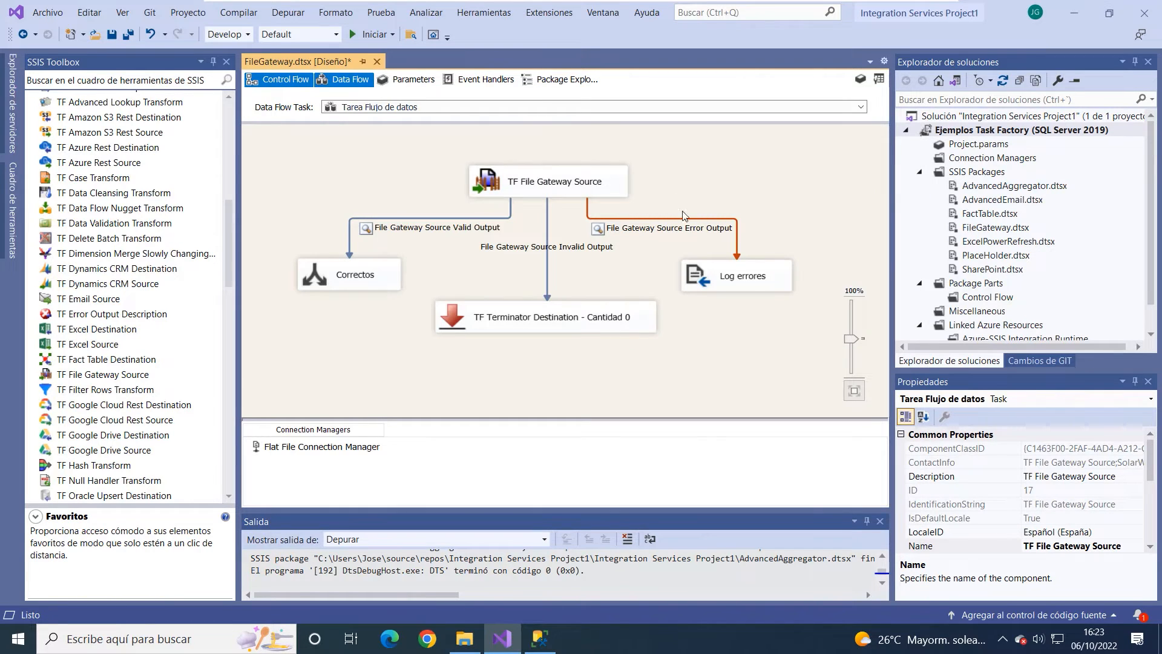
Examine the valid, invalid and error output paths leaving the TF File Gateway Source.
click(569, 189)
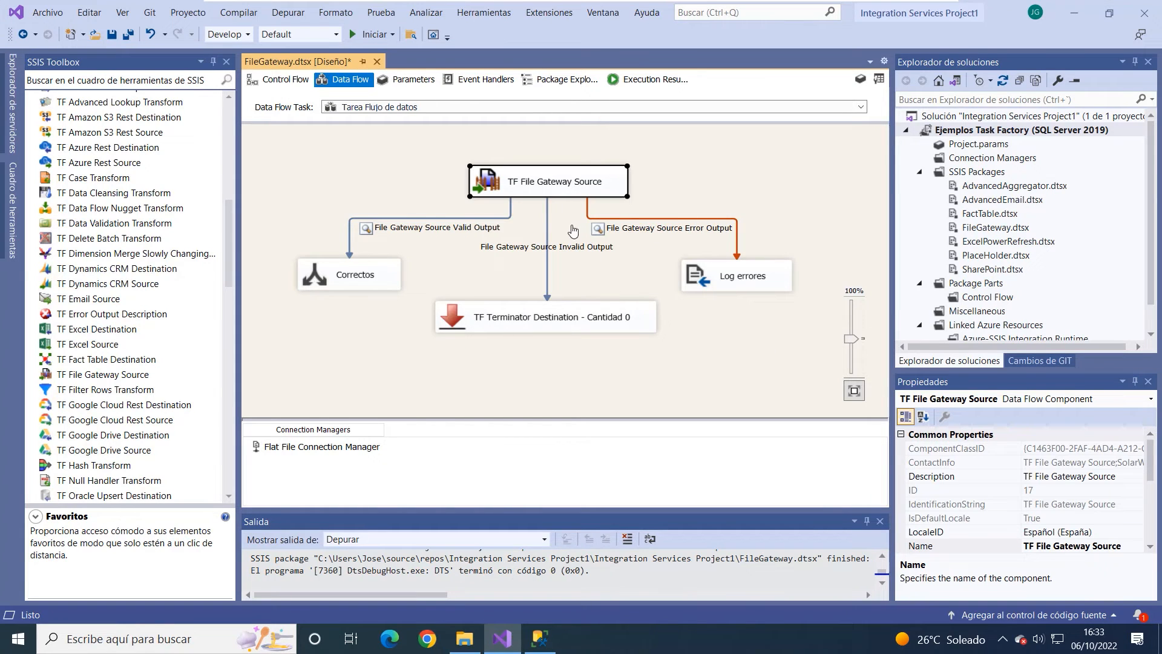
click(493, 218)
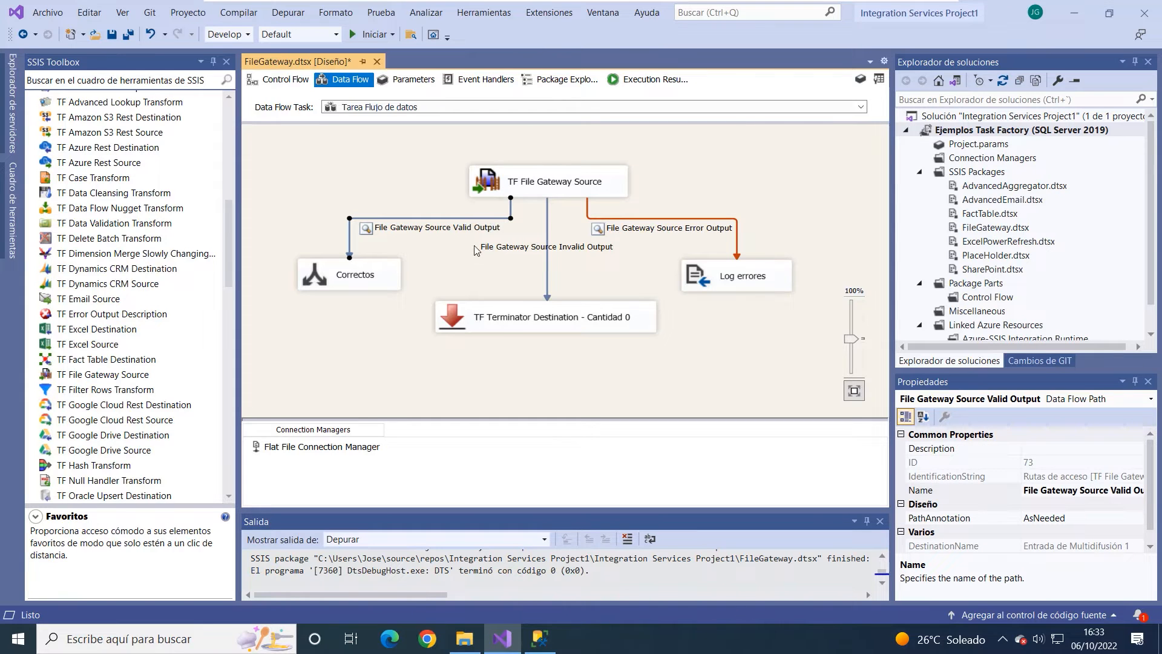
click(547, 265)
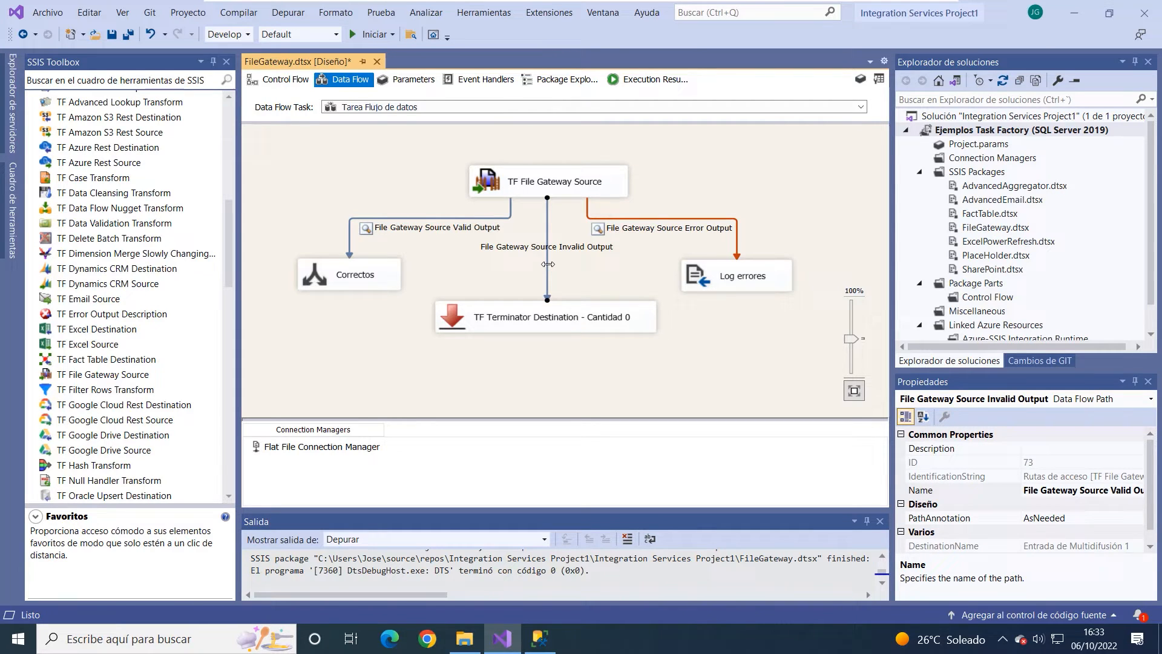
click(659, 218)
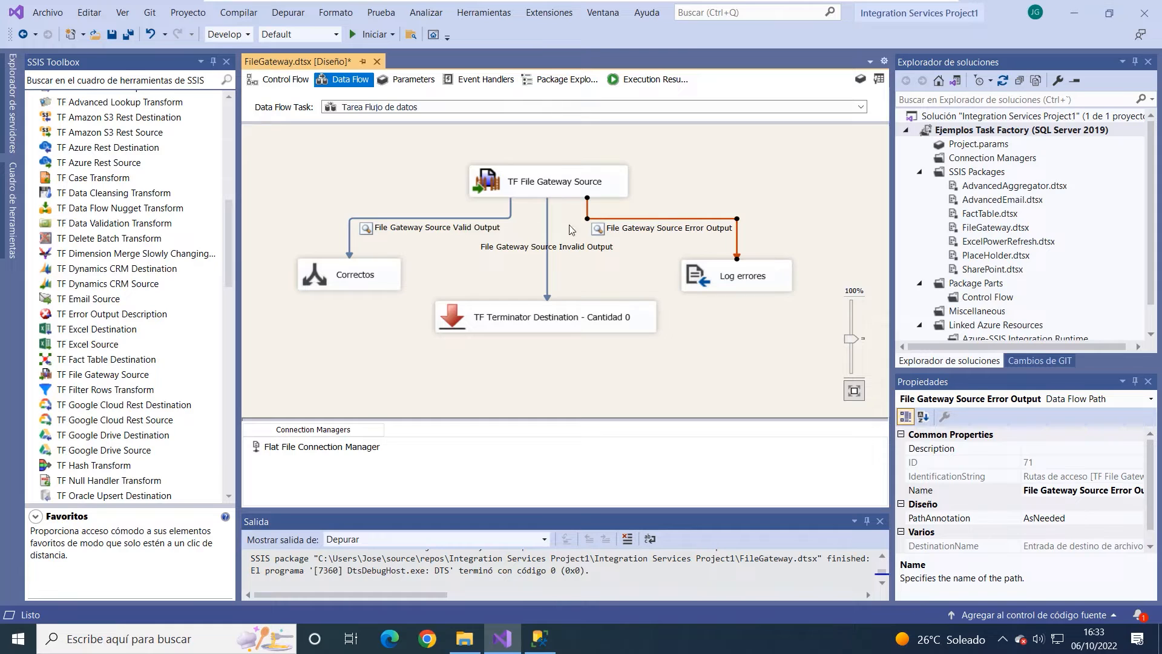
click(488, 218)
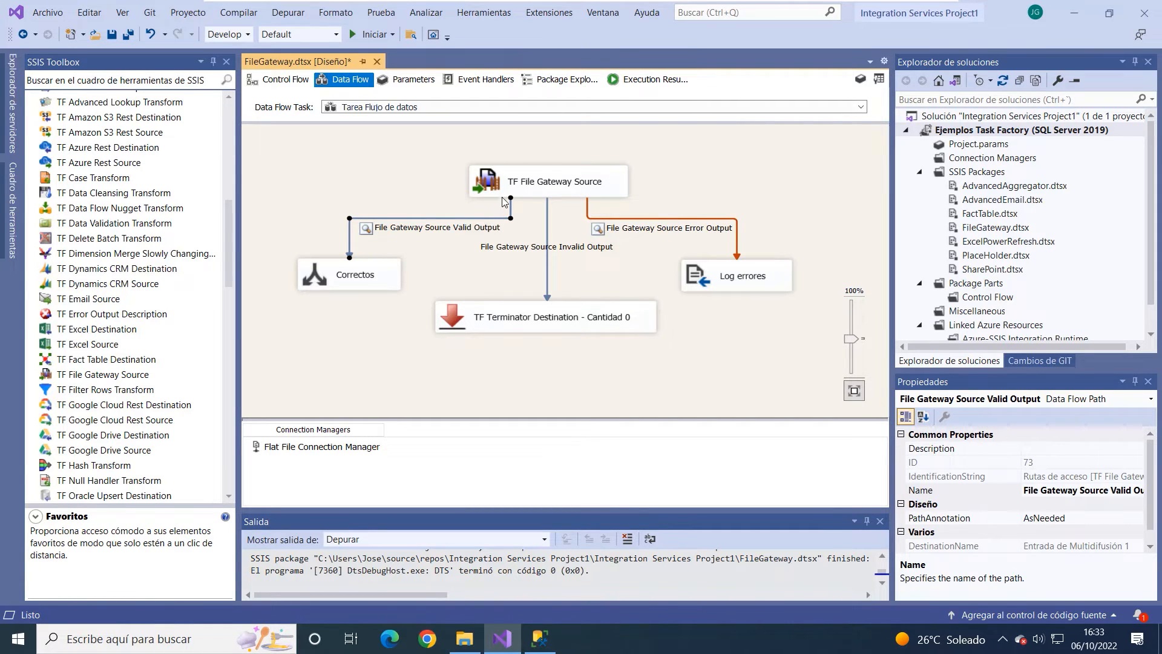
Inspect the Correctos component, browse the available transformations, and check the data viewer option on the valid output path.
click(365, 290)
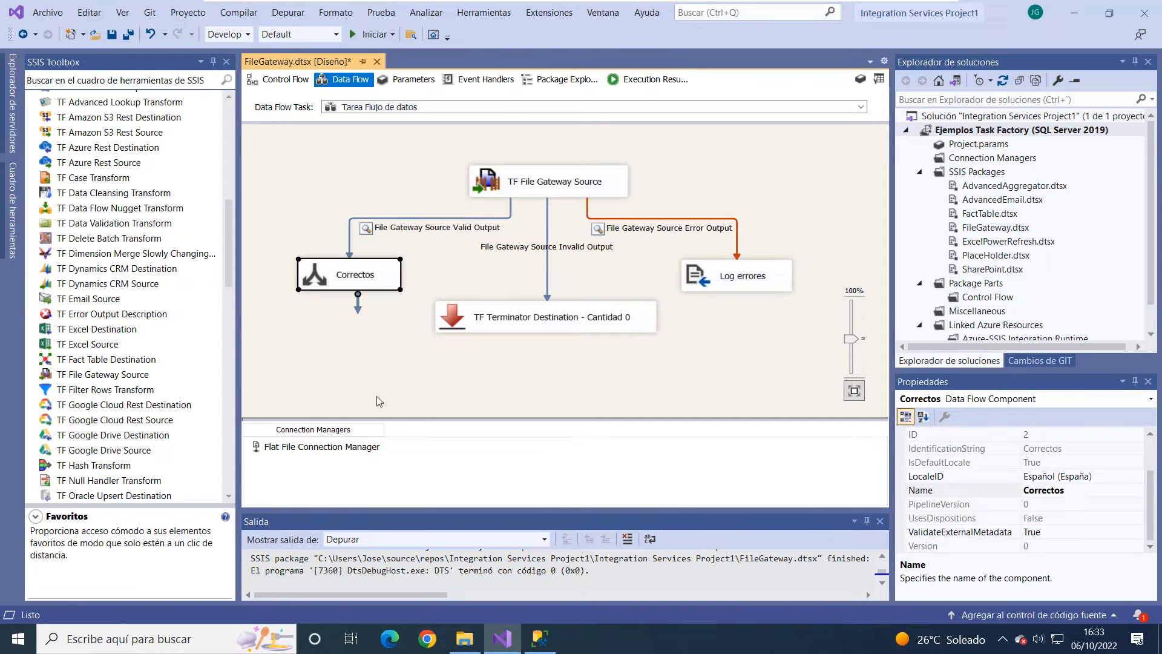
click(345, 364)
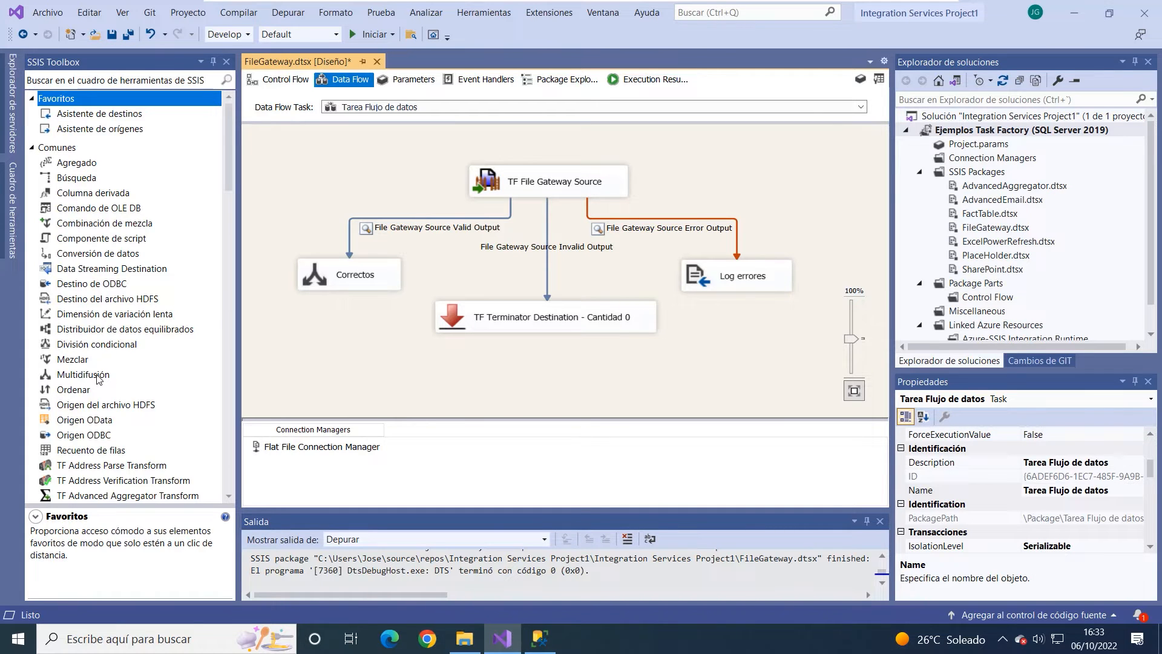
scroll(98, 377, down, 20)
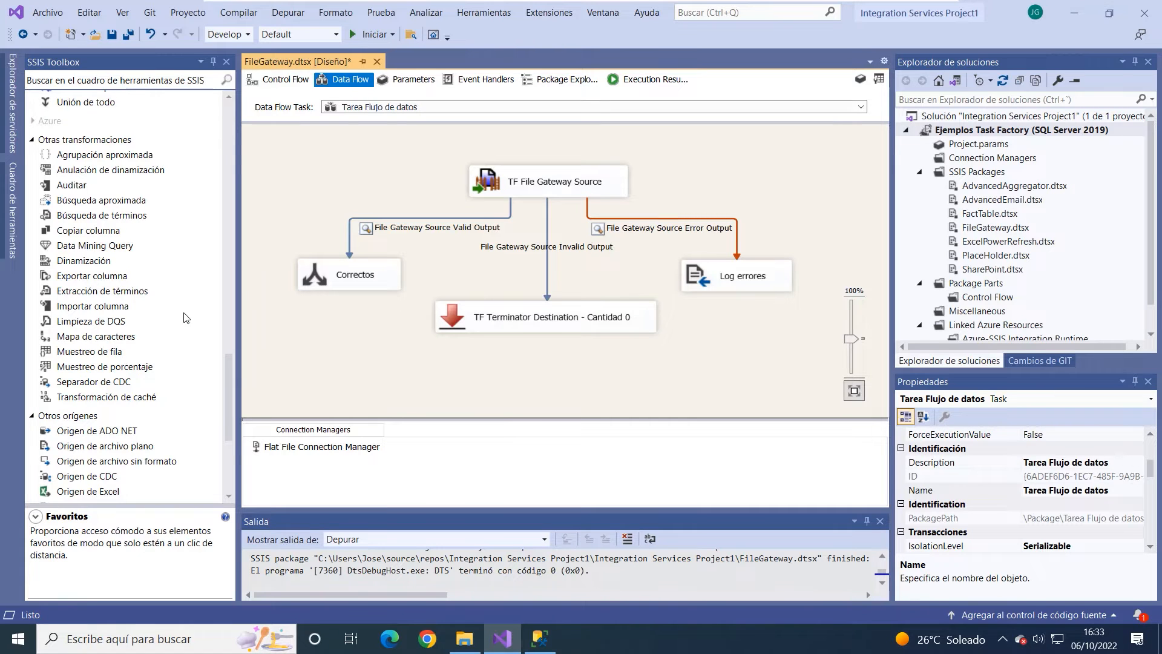
scroll(186, 318, up, 2)
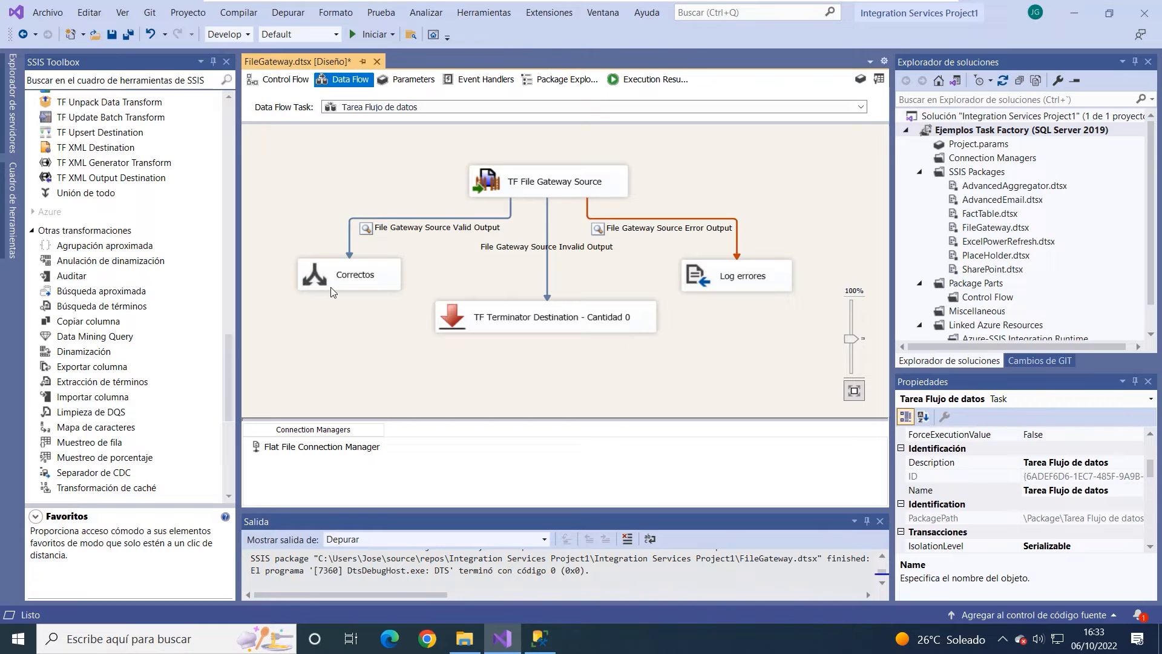
click(386, 218)
right_click(385, 218)
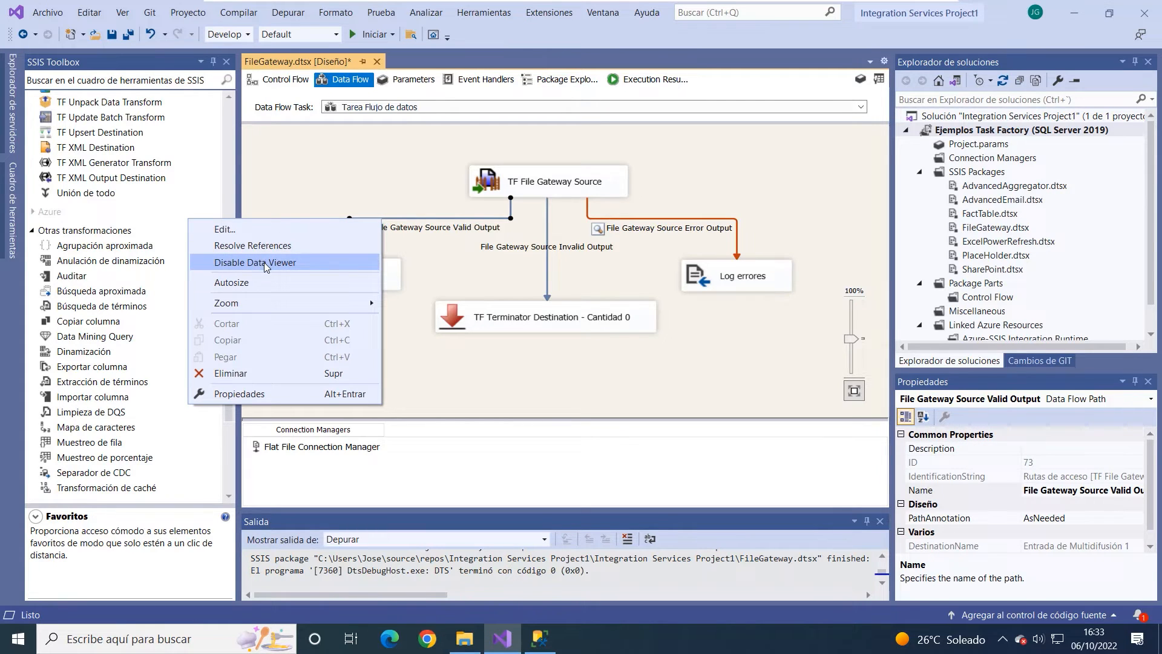
click(444, 372)
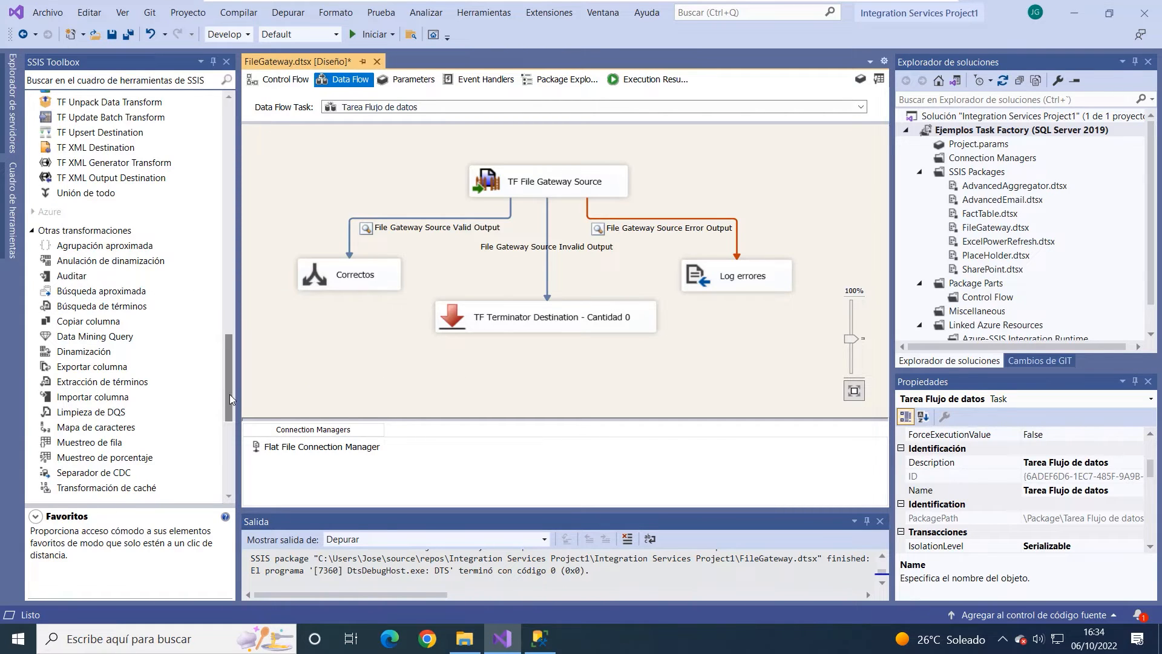
Open the TF Terminator Destination - Cantidad 0 component on the invalid output path and examine its included input columns.
drag(230, 394, 233, 344)
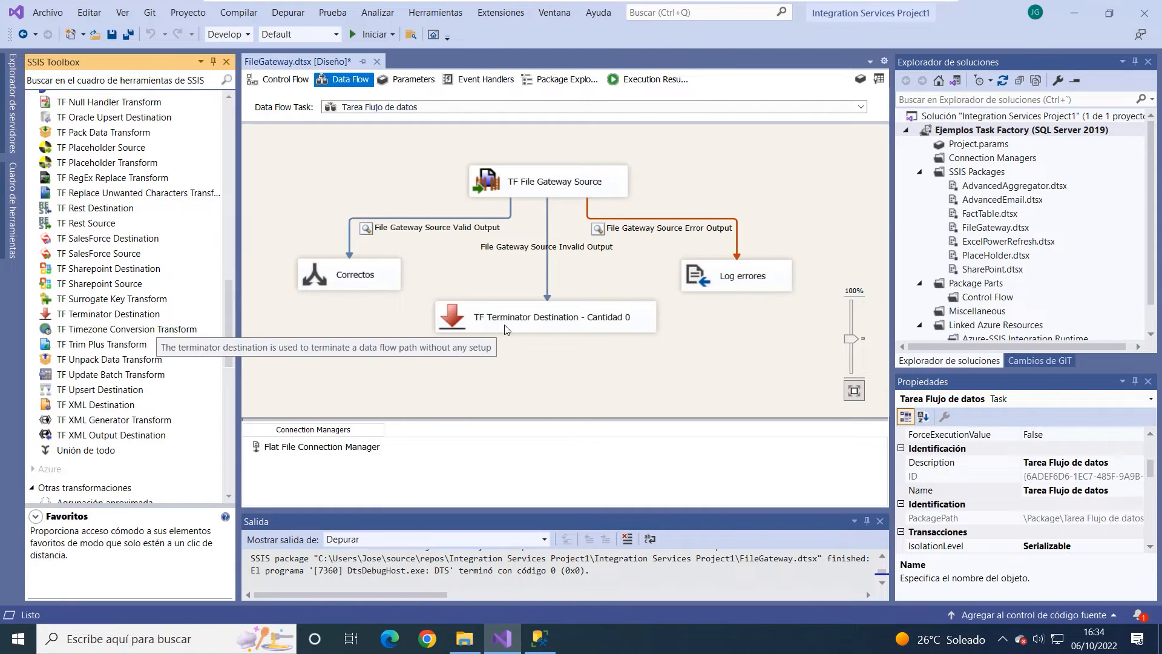
double_click(556, 327)
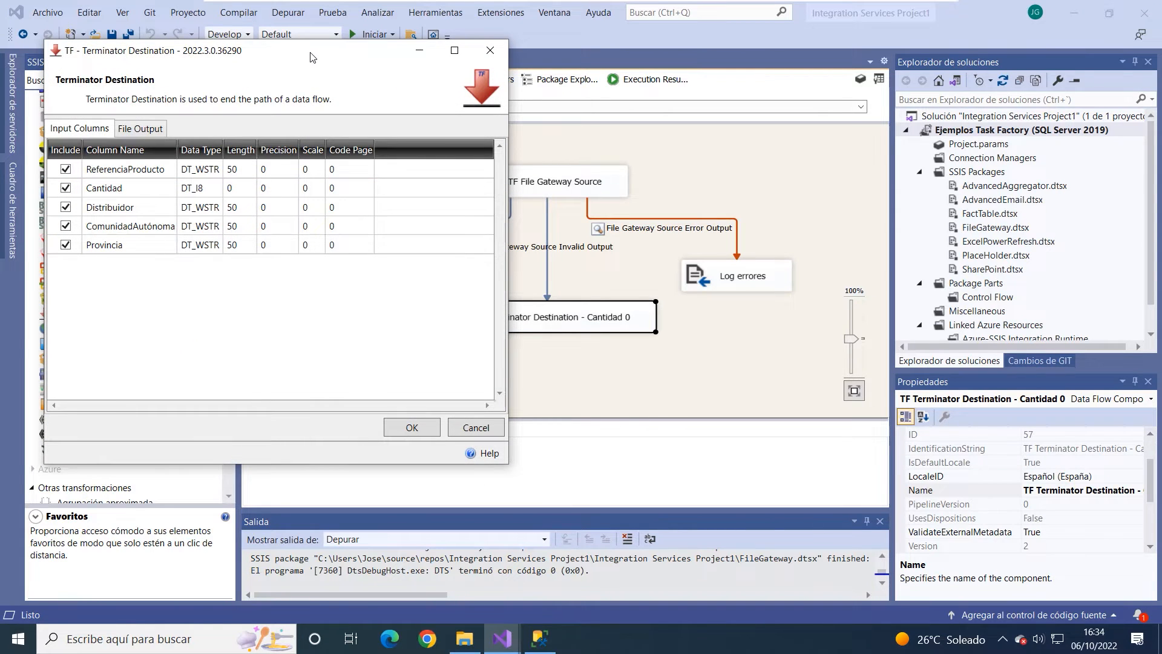
drag(309, 56, 899, 72)
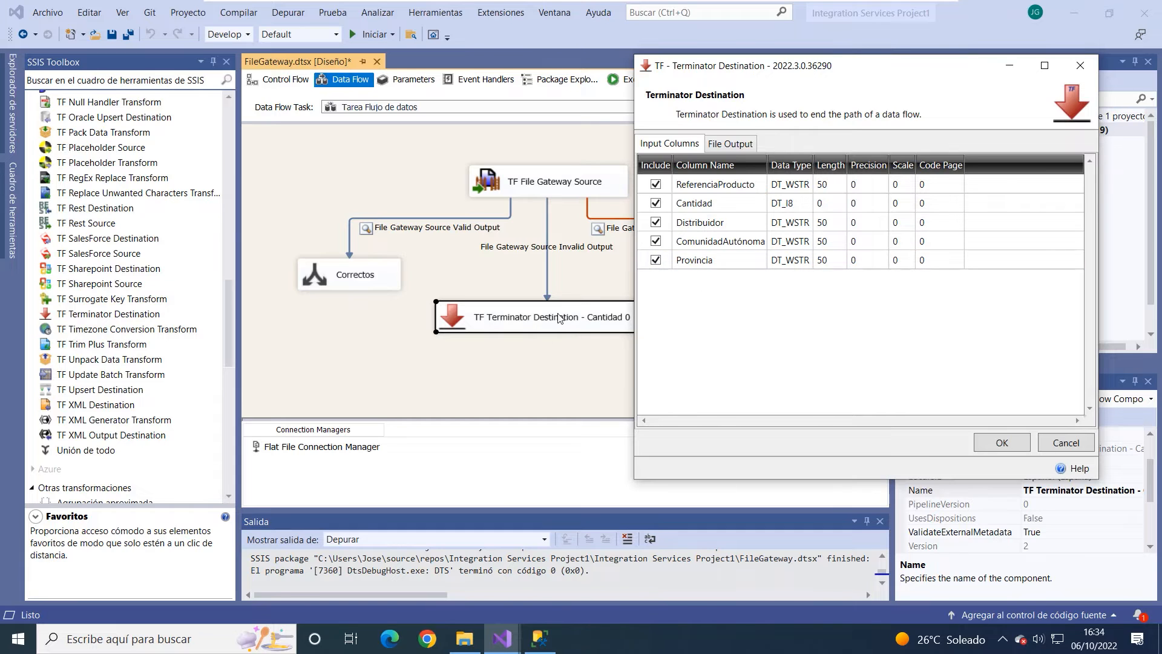
drag(889, 73, 507, 96)
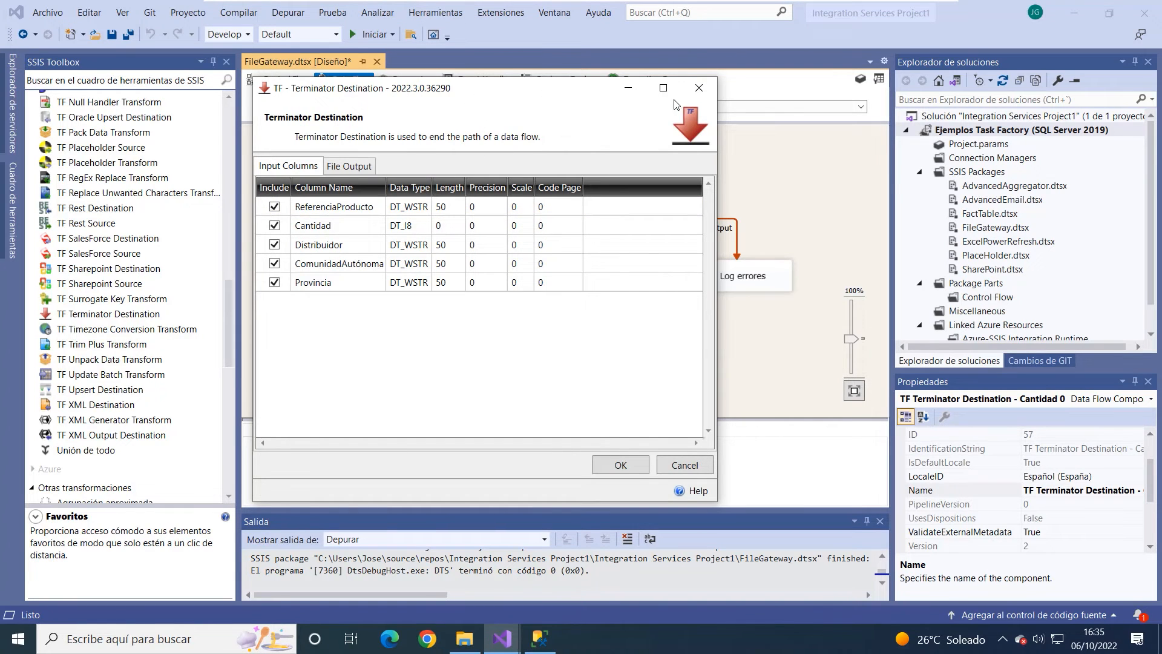
drag(473, 91, 777, 87)
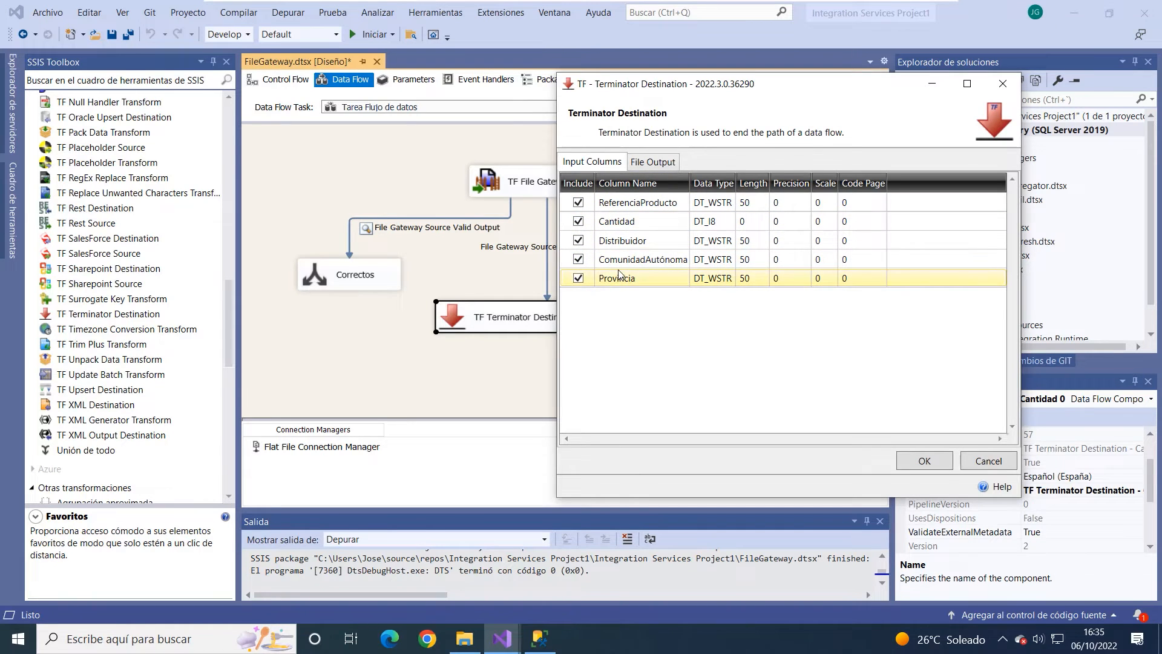
Examine the Terminator Destination's file output settings and browse the C:\Carga folder for possible output files, cancelling the selection.
click(651, 162)
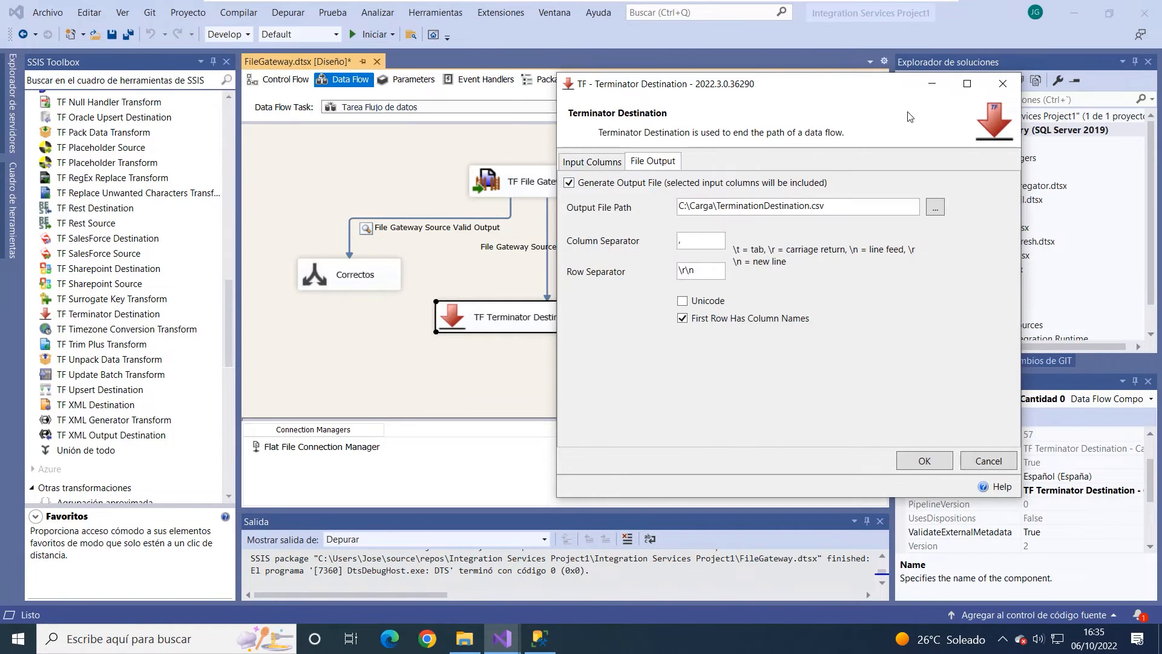
drag(781, 93, 704, 91)
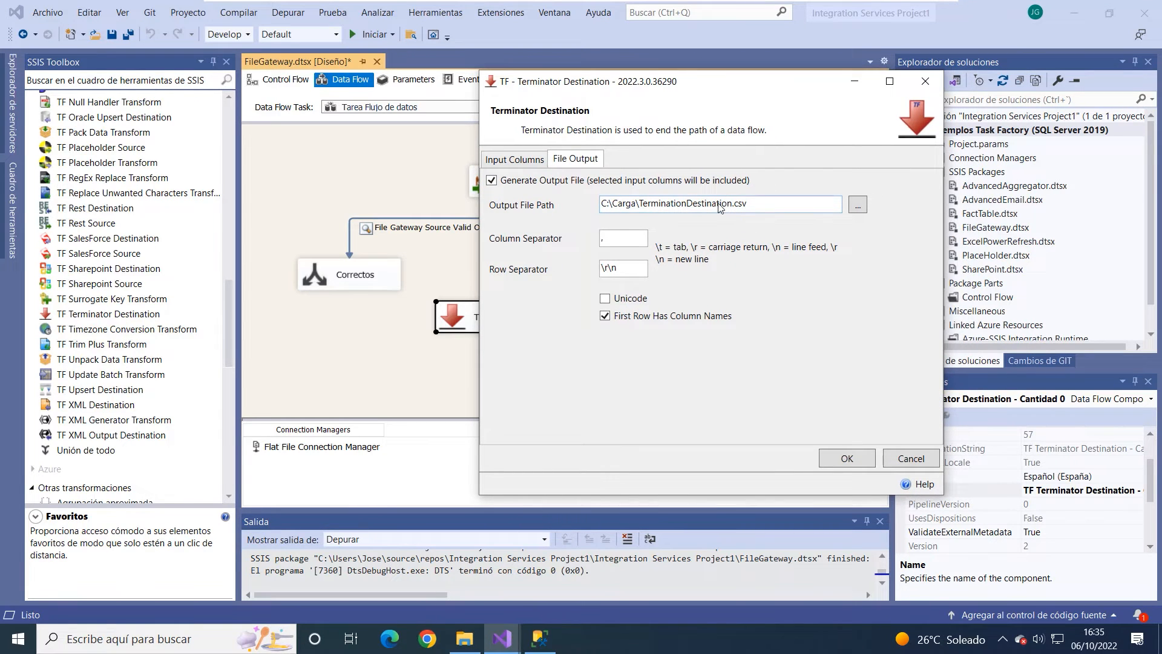
click(857, 205)
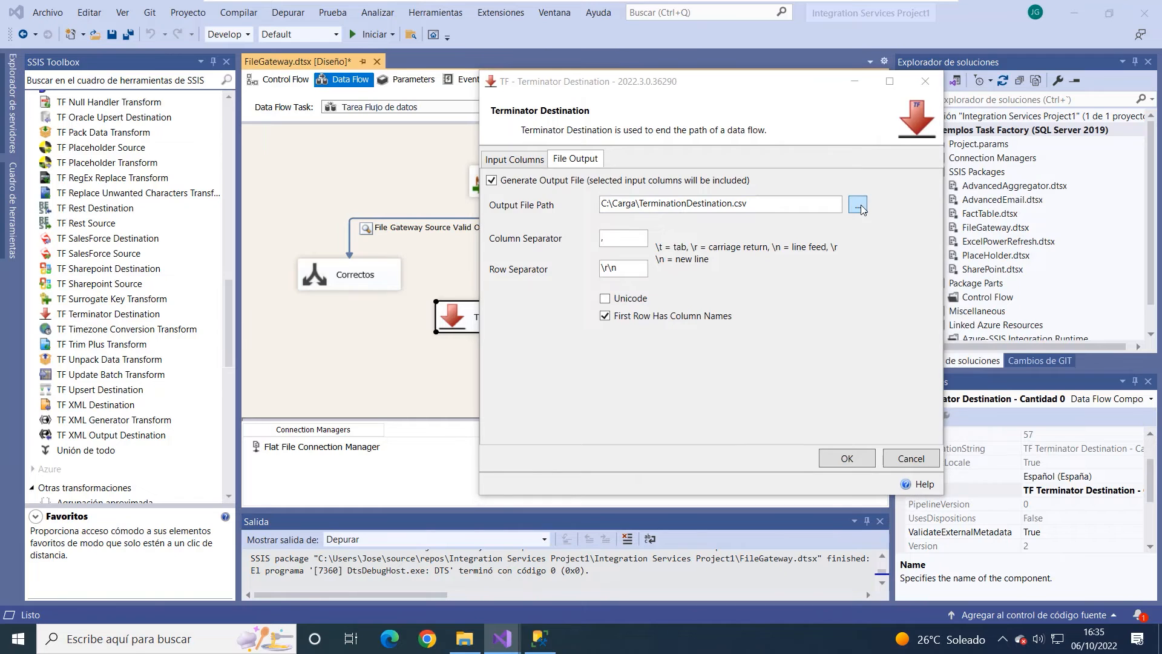
drag(767, 104, 699, 171)
right_click(611, 334)
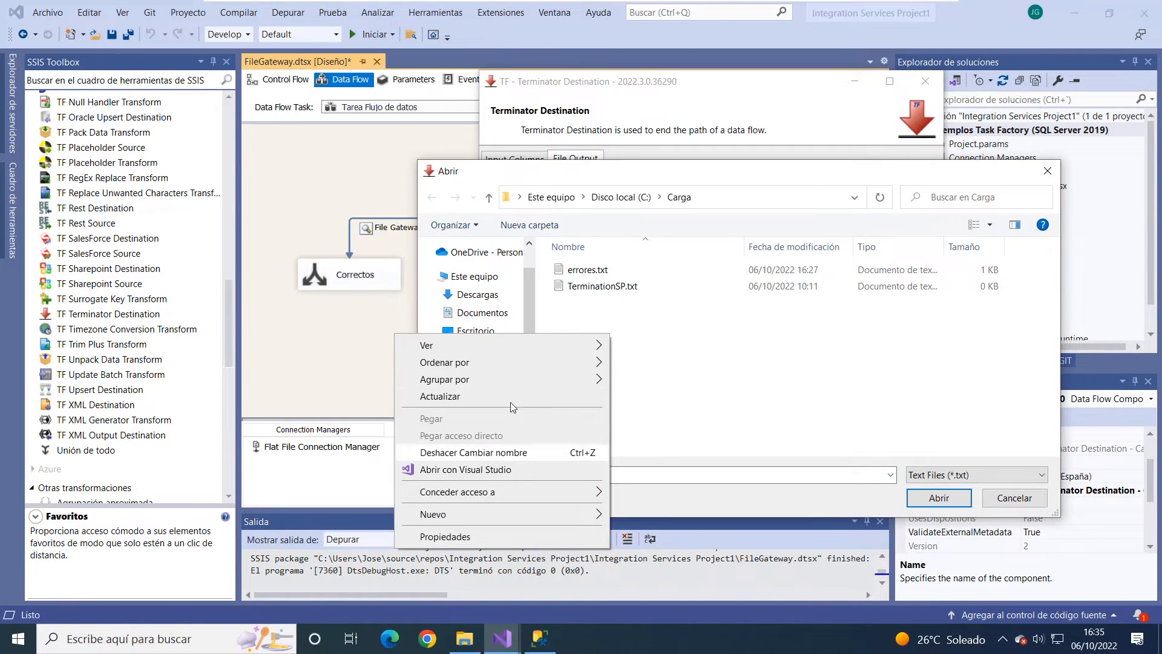
mouse_move(454, 518)
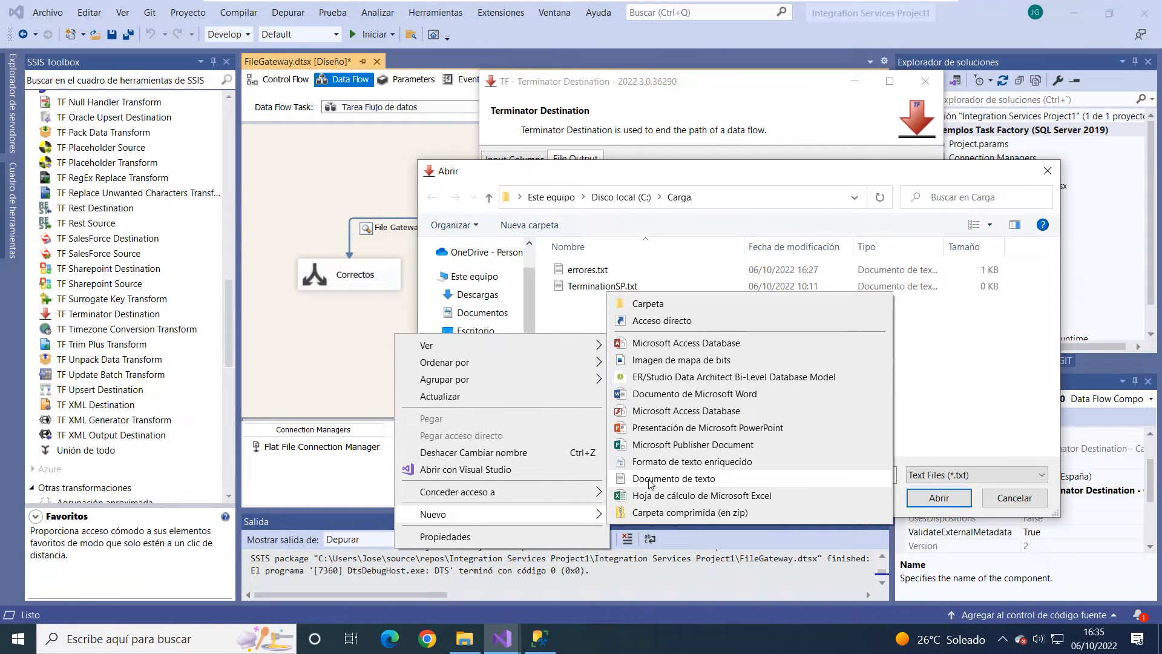
click(553, 291)
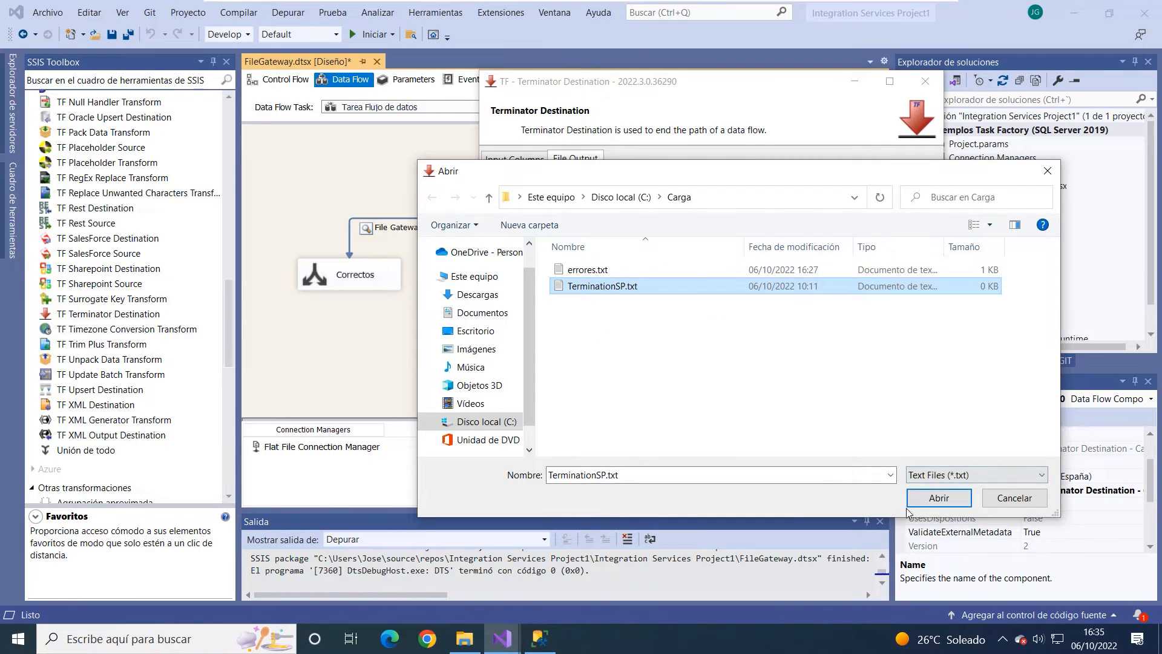
click(1023, 501)
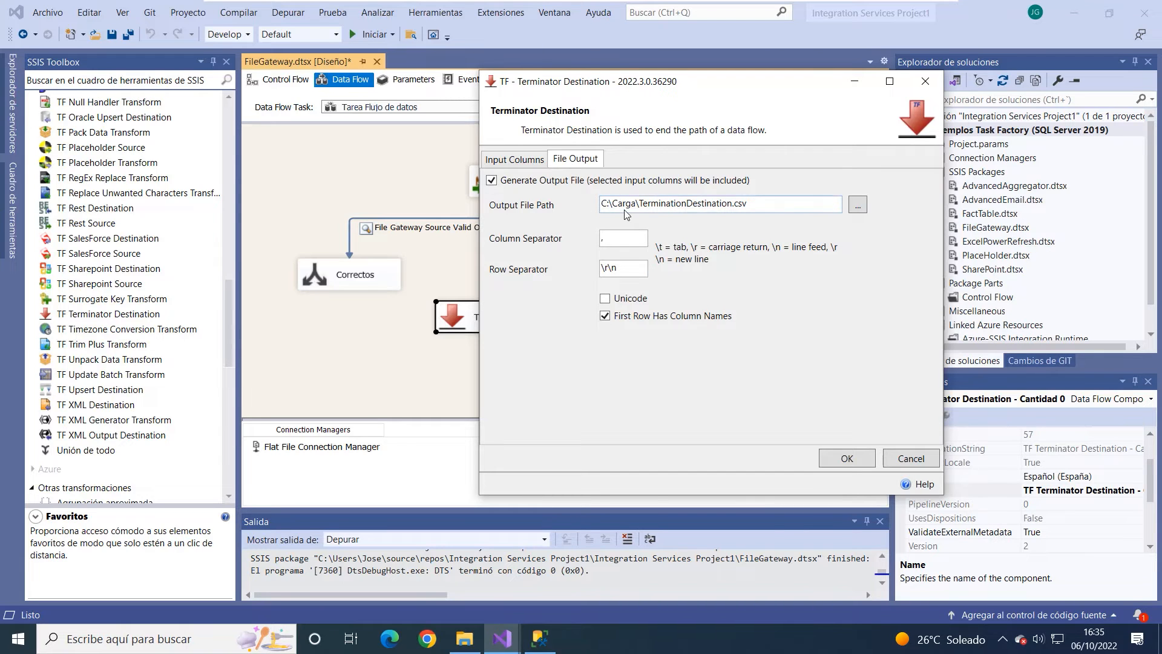
Review the Terminator Destination's input columns and file output options, and accept its configuration.
click(513, 159)
click(564, 161)
click(605, 299)
click(515, 159)
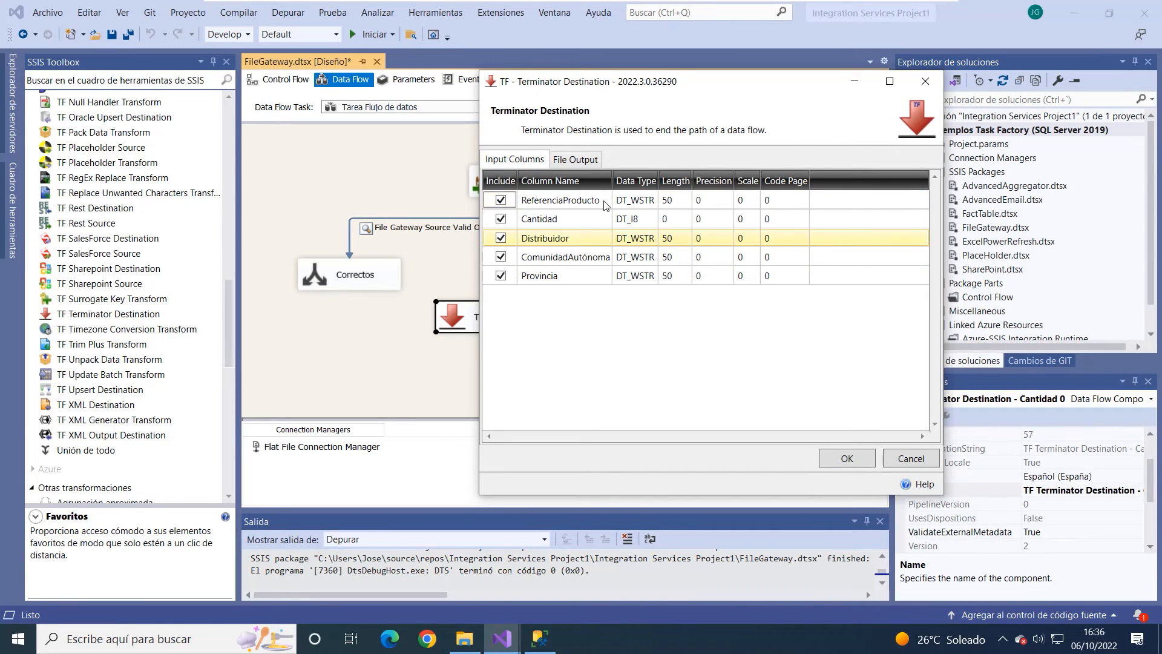
click(574, 159)
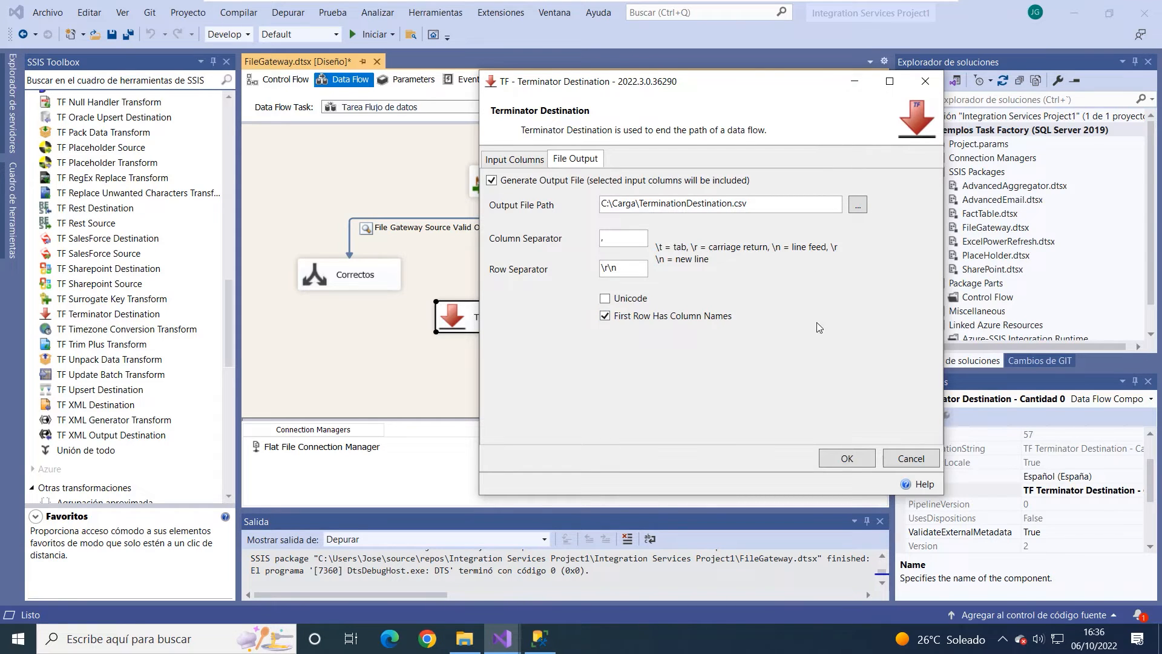
click(846, 459)
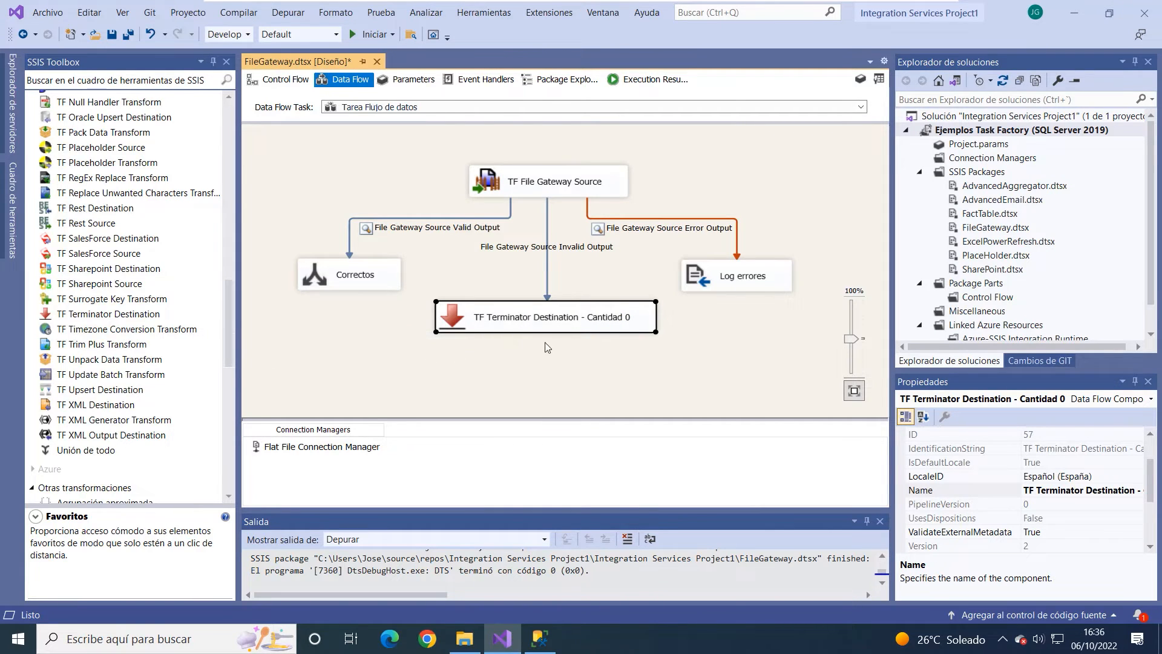
Trace the invalid, valid and error output paths from the TF File Gateway Source to their destinations.
click(547, 283)
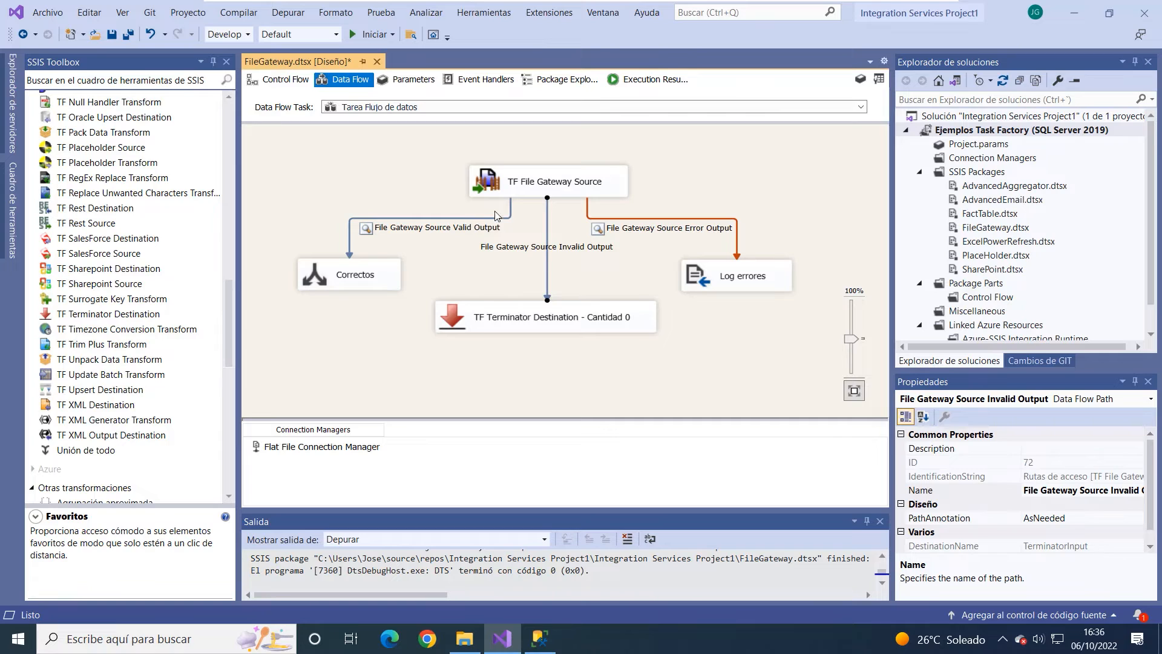
click(467, 222)
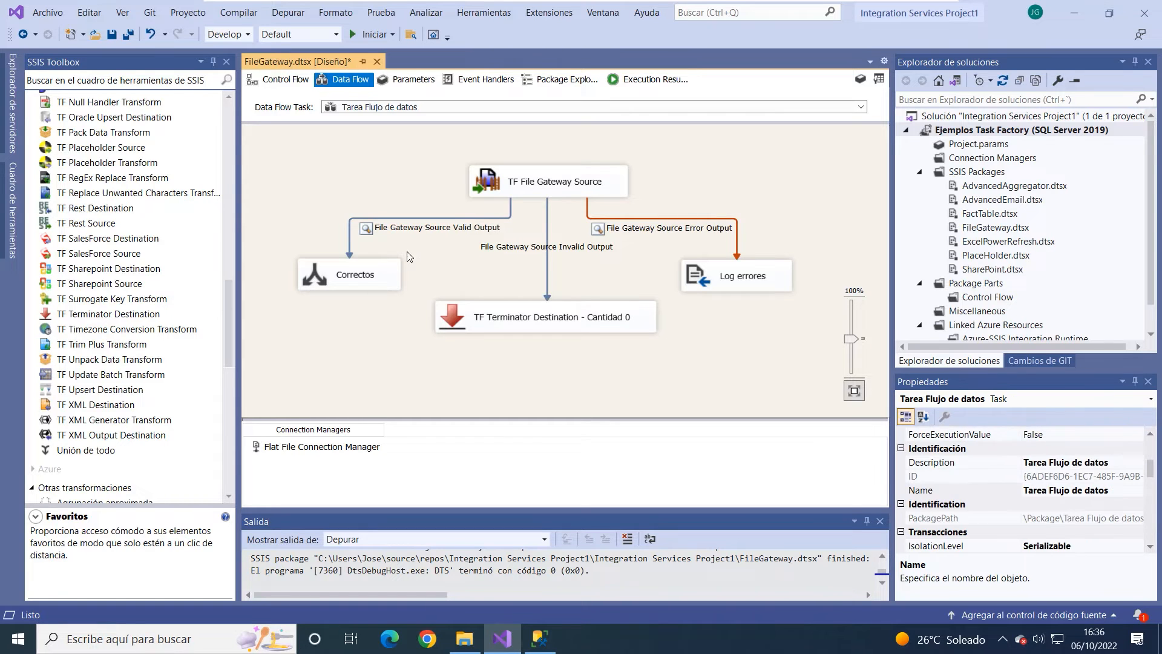
click(547, 256)
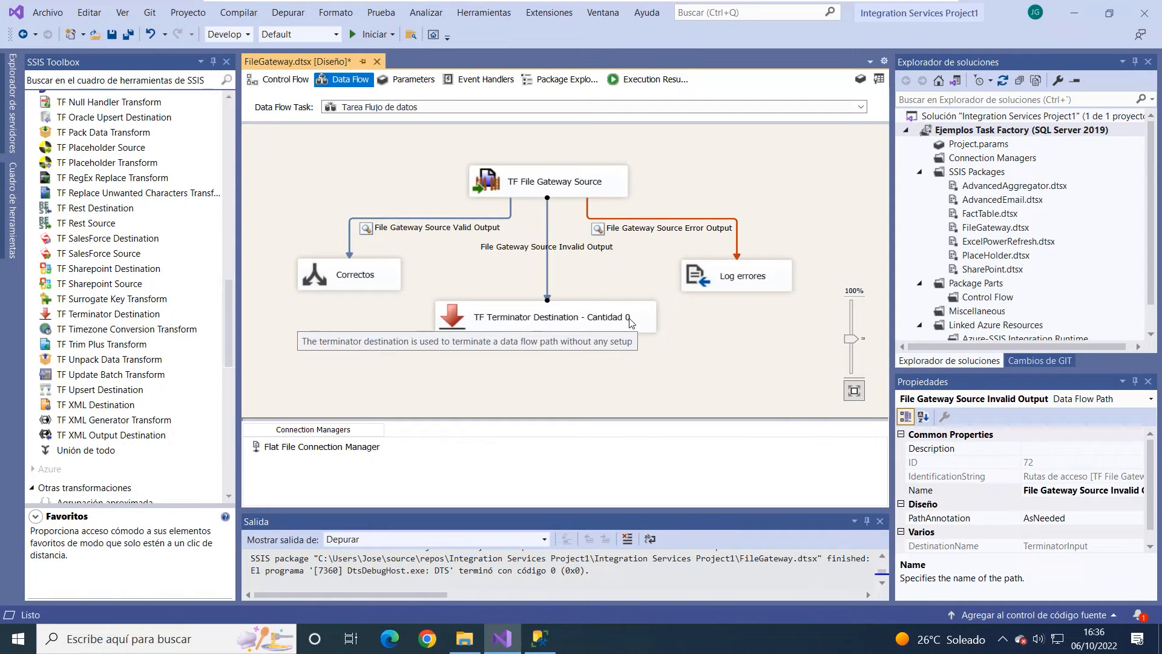
click(644, 216)
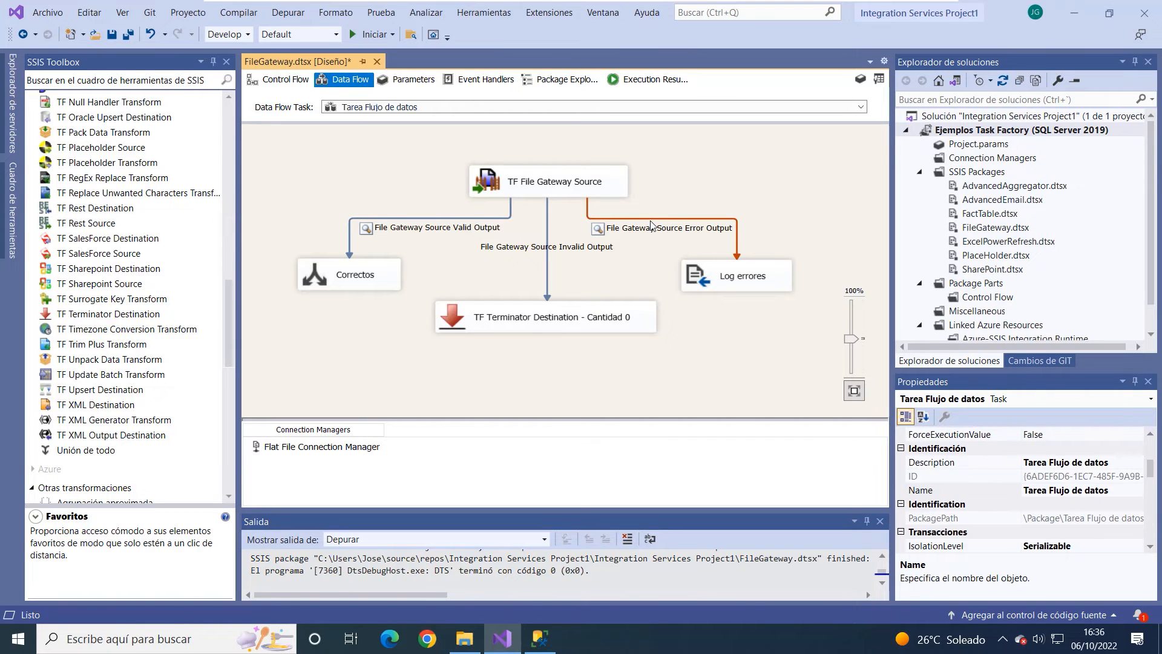
click(650, 218)
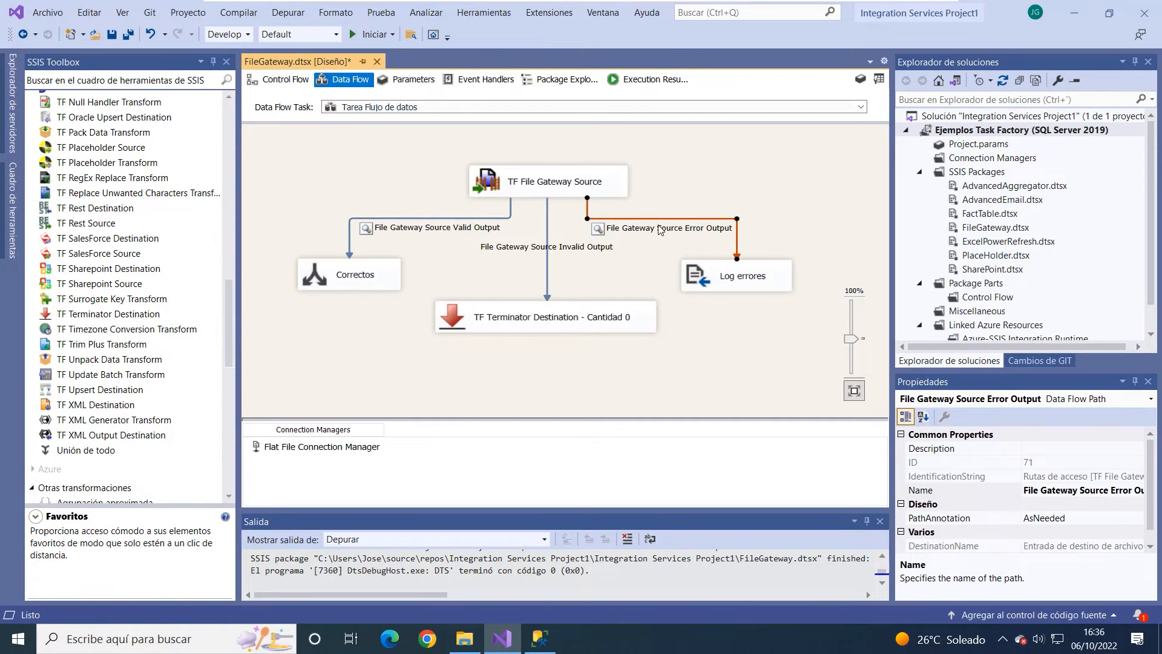
Inspect the connection manager and column mappings of the Log errores flat file destination, and cancel the editor.
double_click(739, 284)
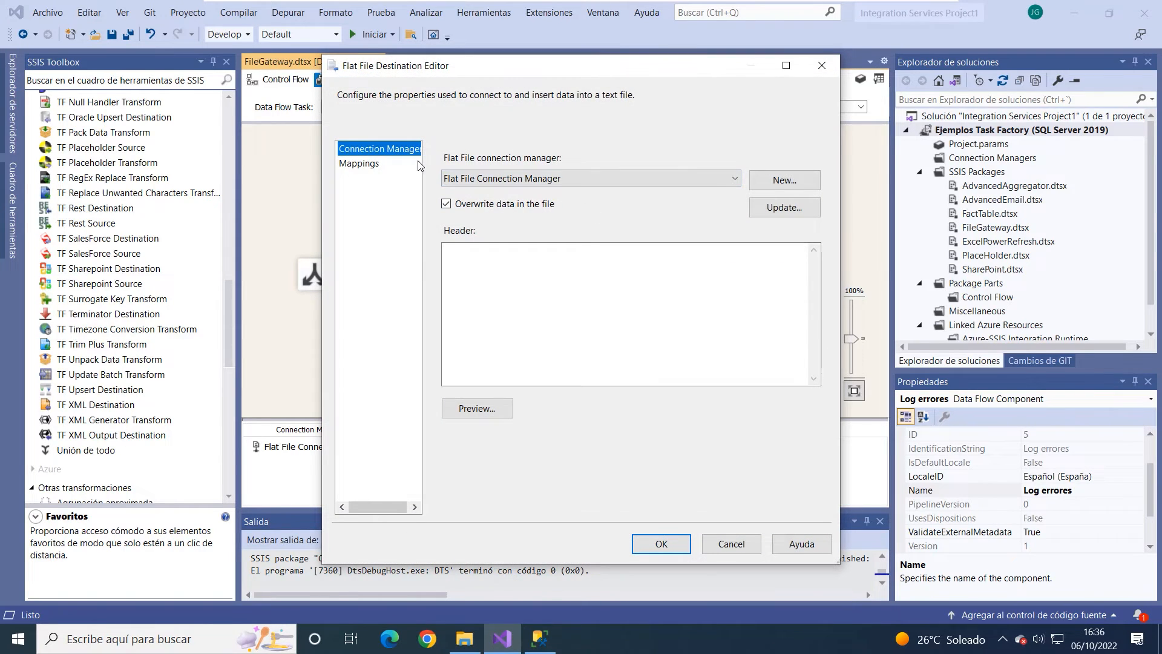
click(359, 164)
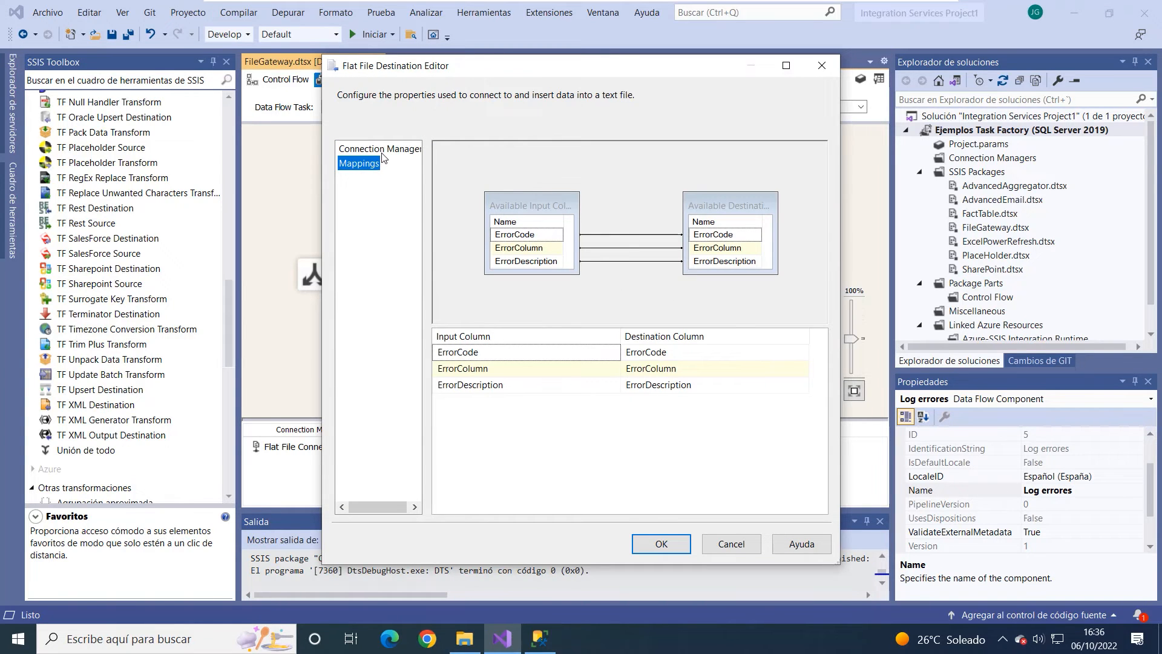
click(381, 151)
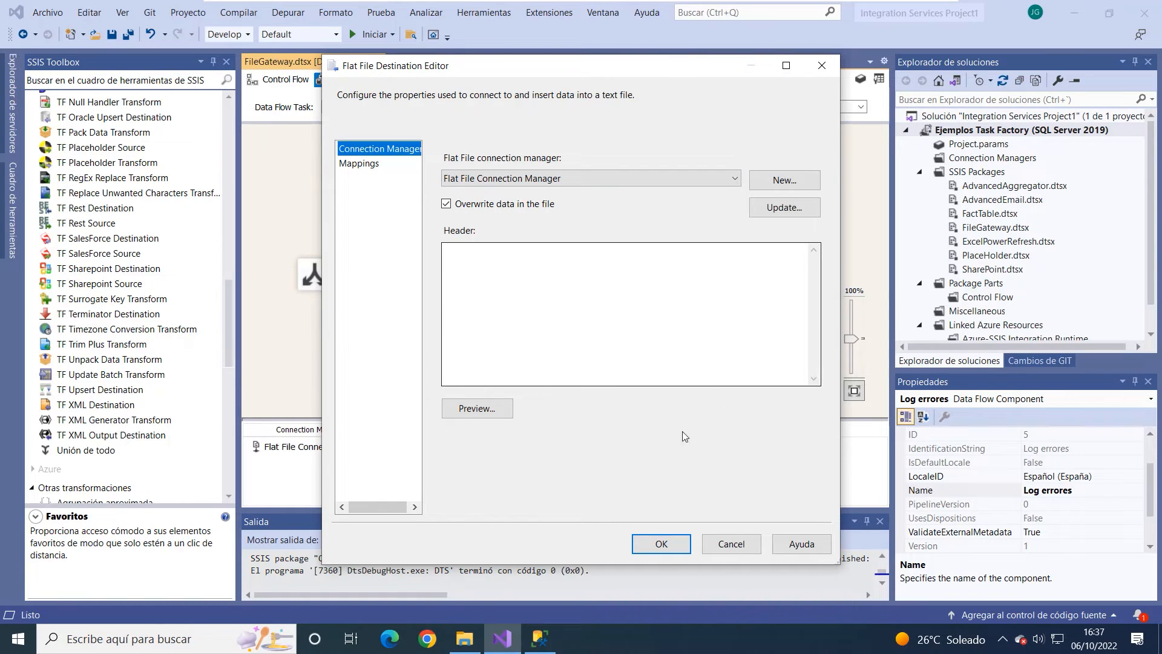
click(751, 548)
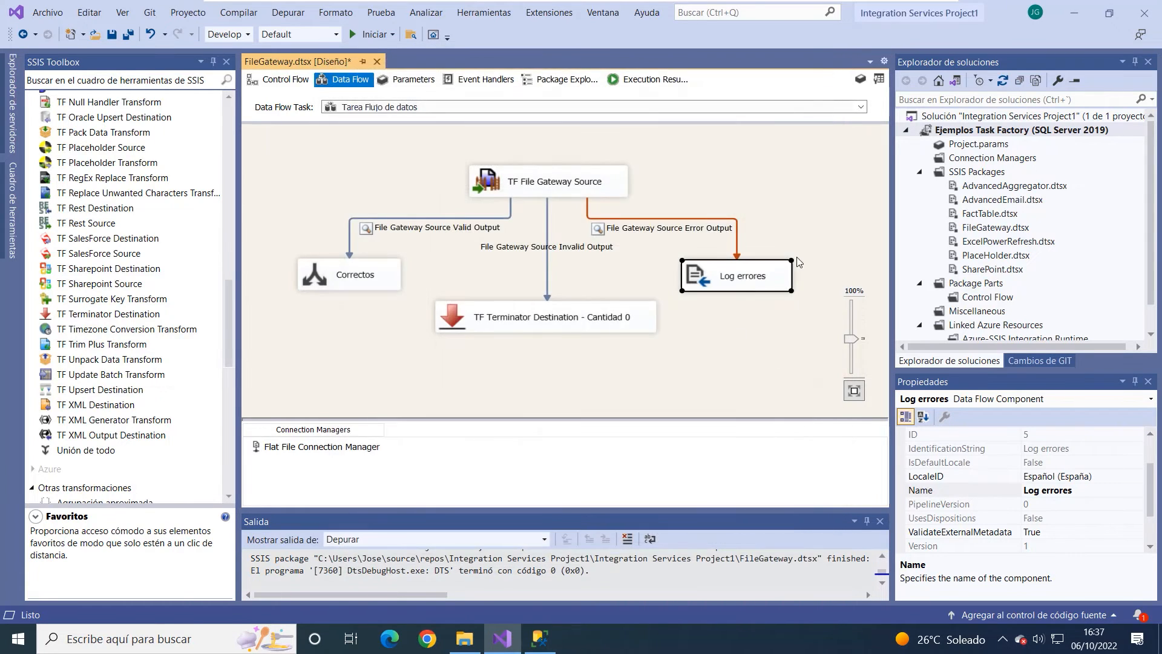
Inspect the File Gateway Source Error Output path's general properties and check its data viewer option.
click(599, 232)
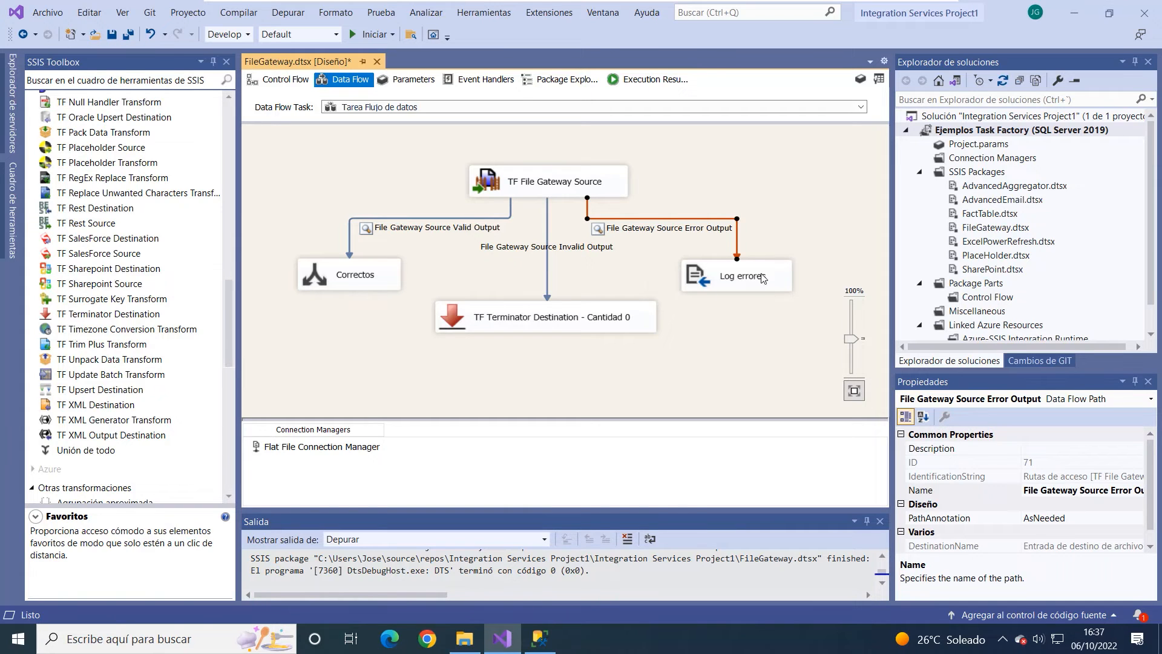
click(623, 222)
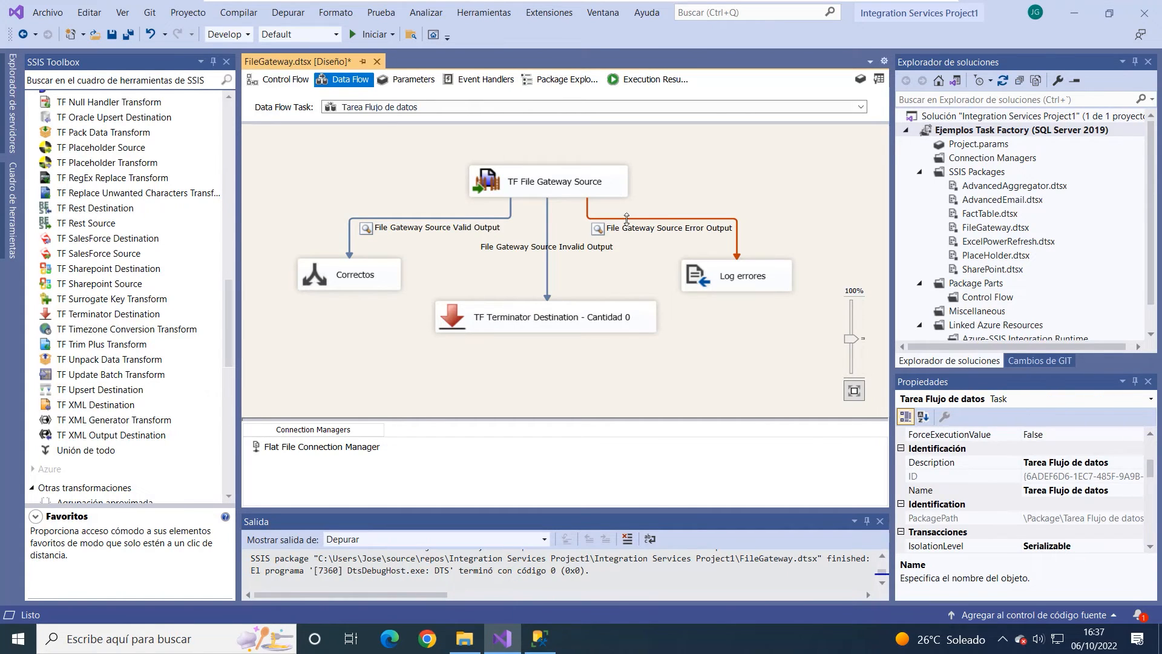
double_click(627, 218)
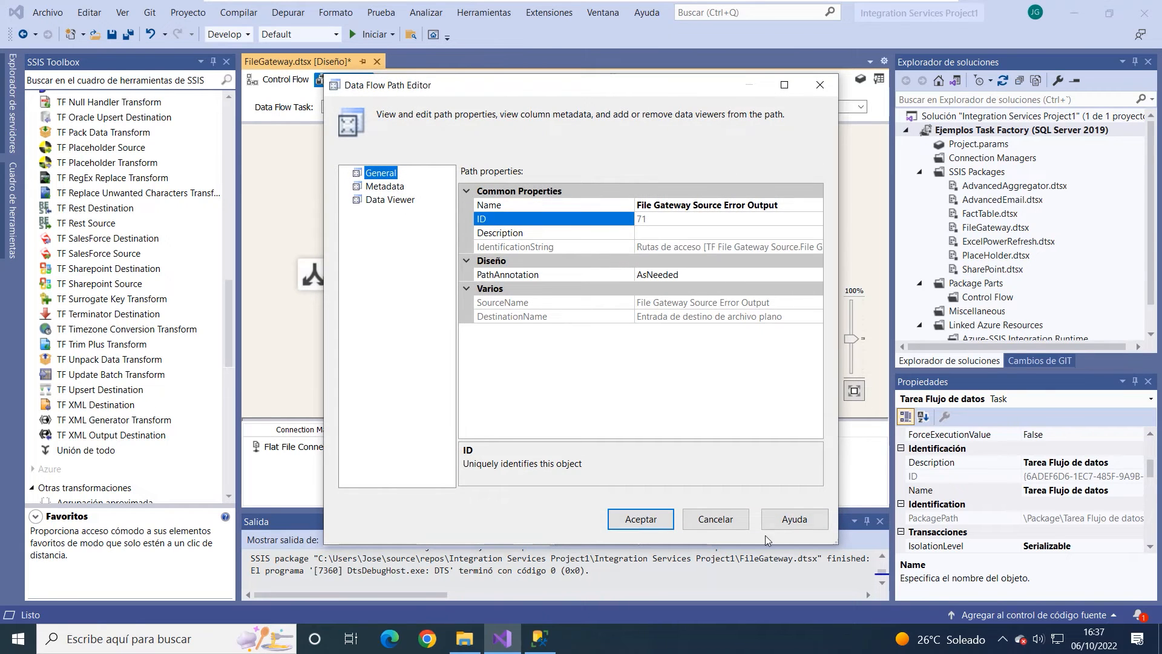
click(717, 519)
right_click(674, 218)
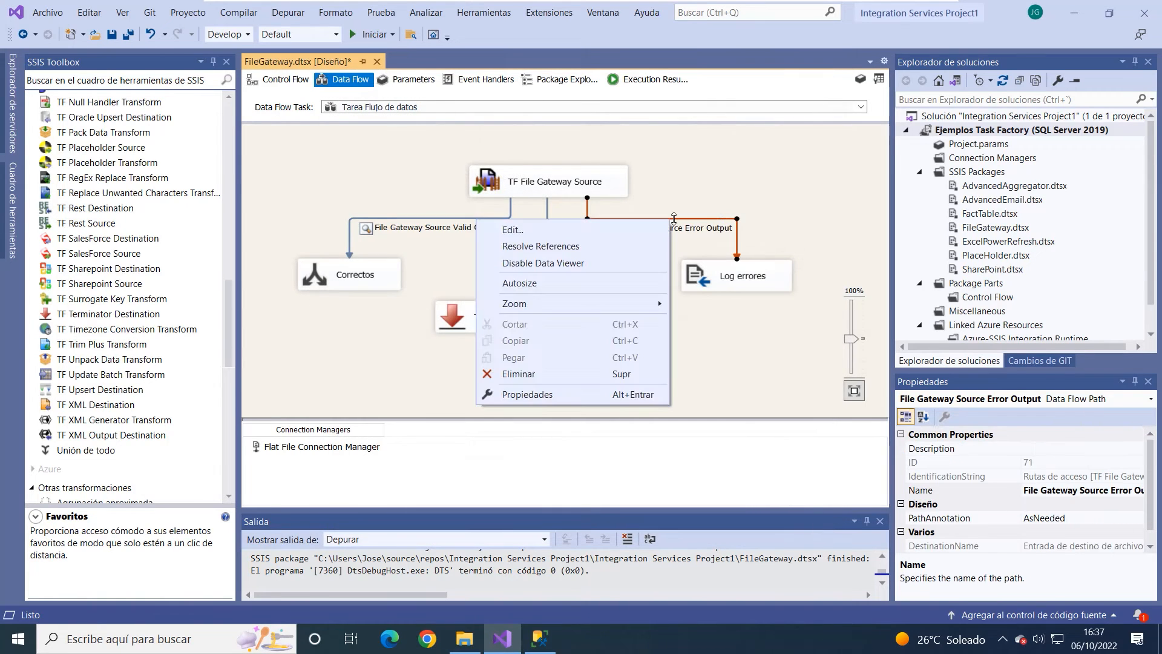
click(760, 359)
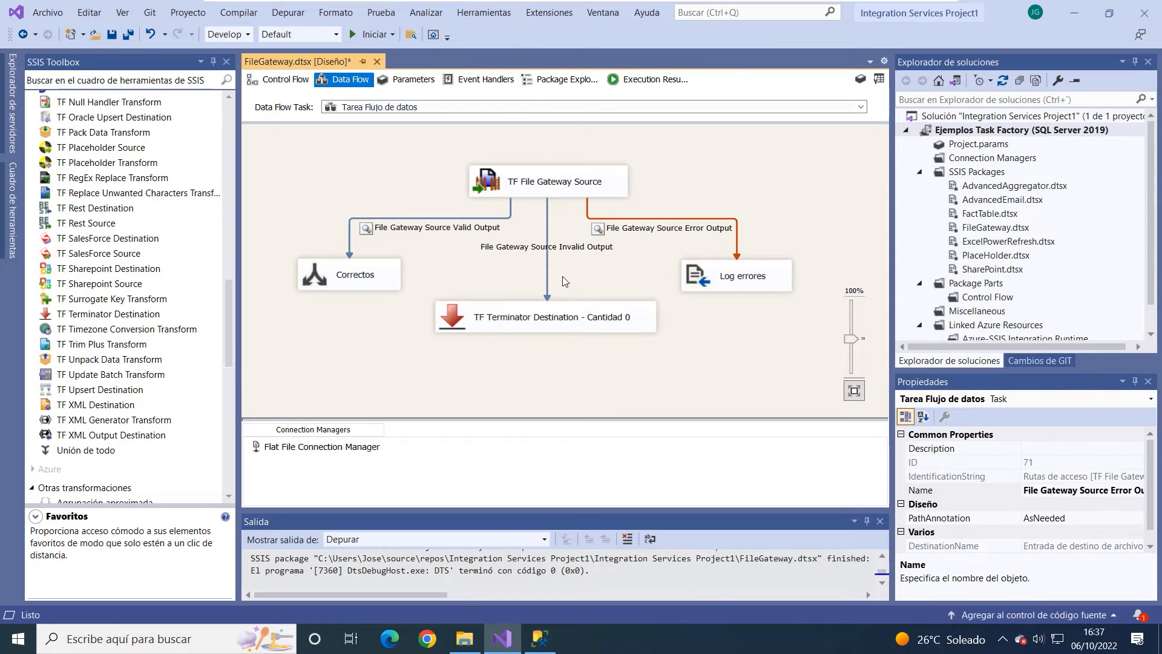
Enable a data viewer on the File Gateway Source Invalid Output path.
click(547, 267)
right_click(547, 267)
click(484, 310)
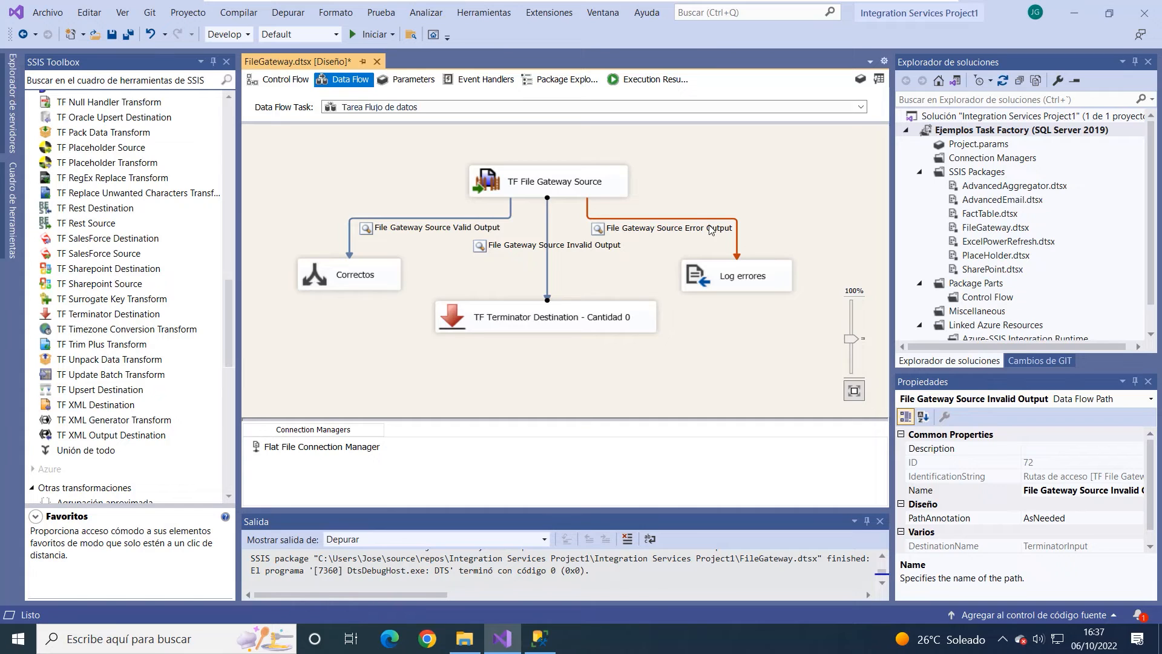
click(660, 186)
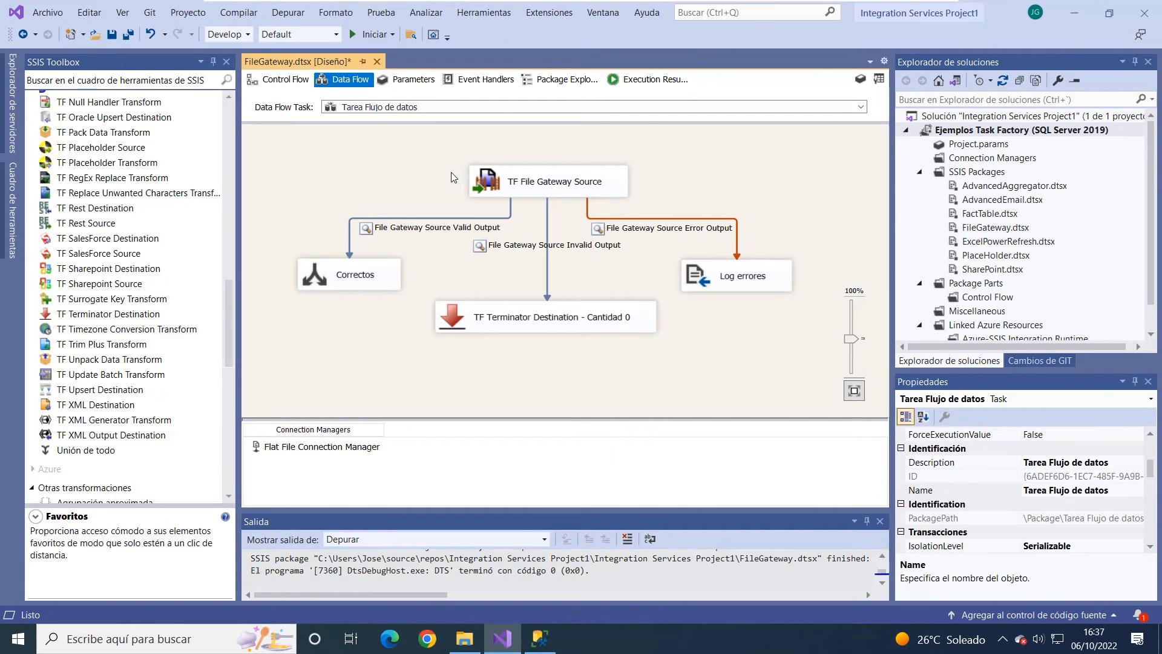
Return to the package's control flow and start executing the FileGateway package in debug mode.
click(281, 80)
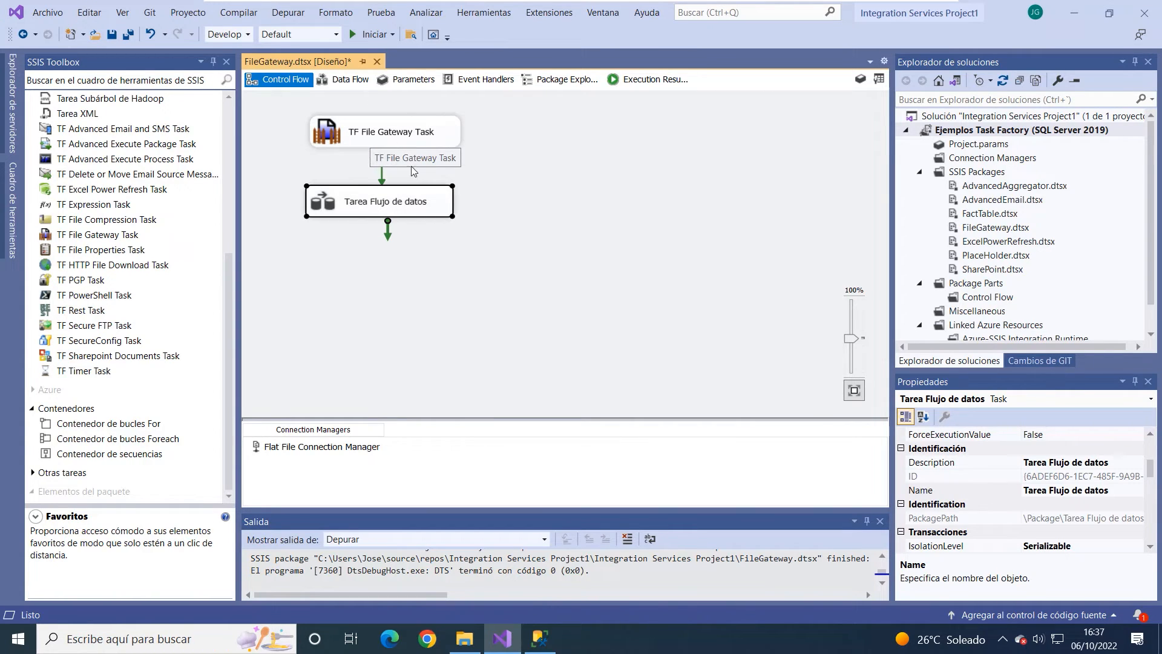
click(372, 212)
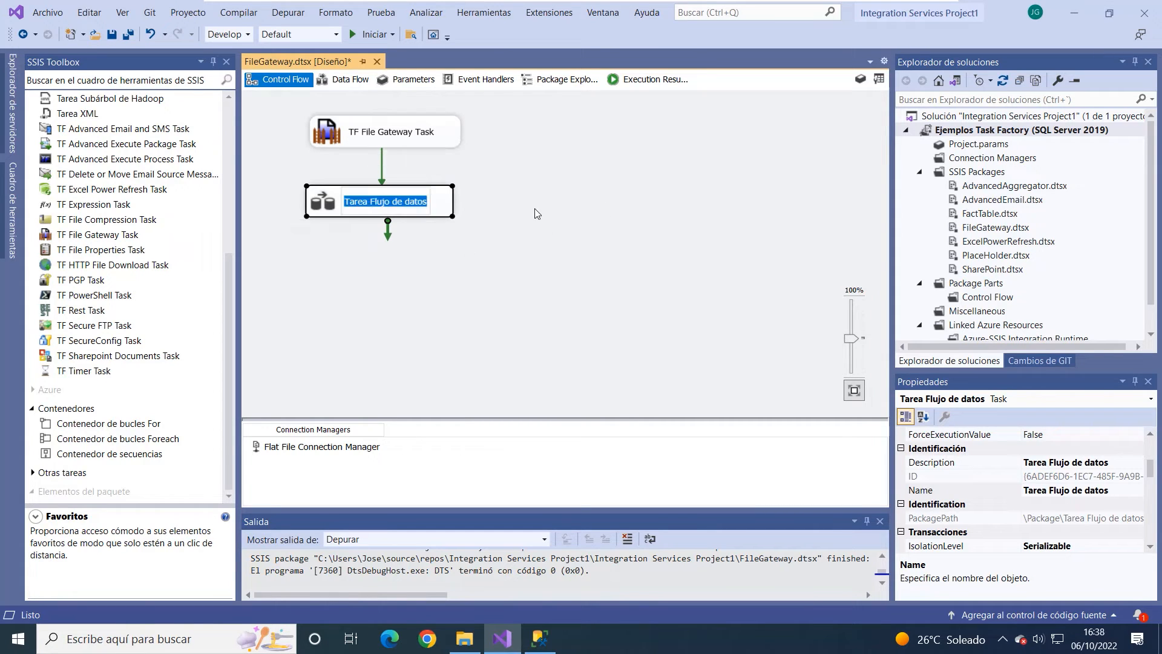
click(479, 236)
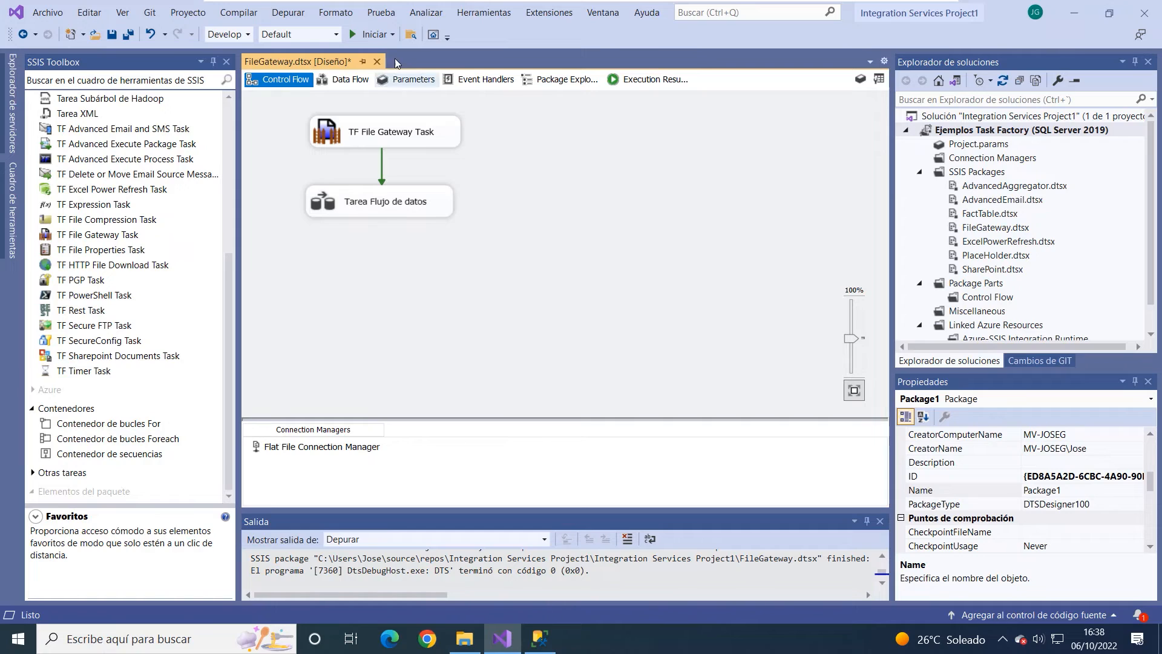
click(370, 34)
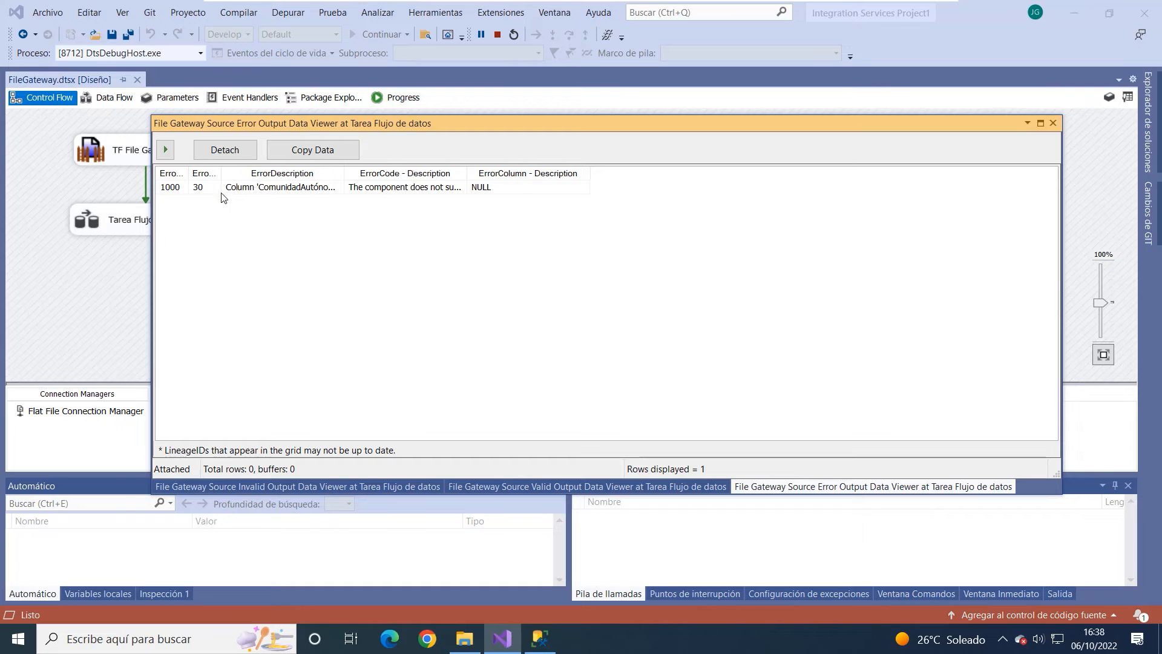
Widen the error output data viewer's columns to examine the row's error details, resume the data flow and close that viewer.
click(496, 192)
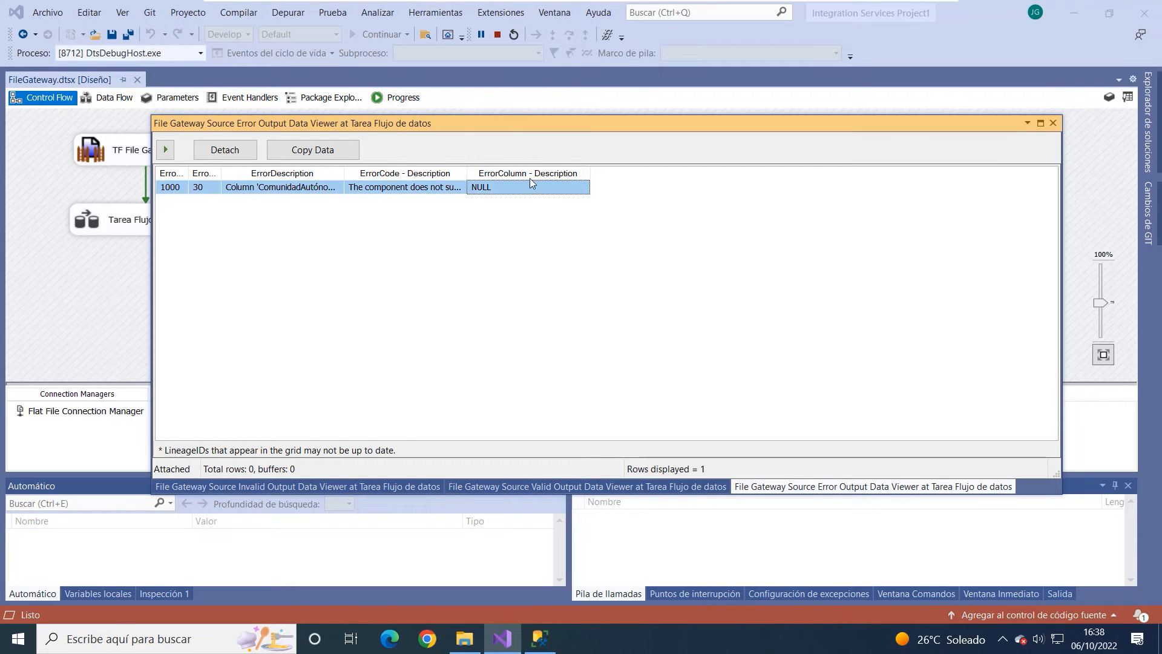
double_click(222, 174)
drag(190, 173, 262, 173)
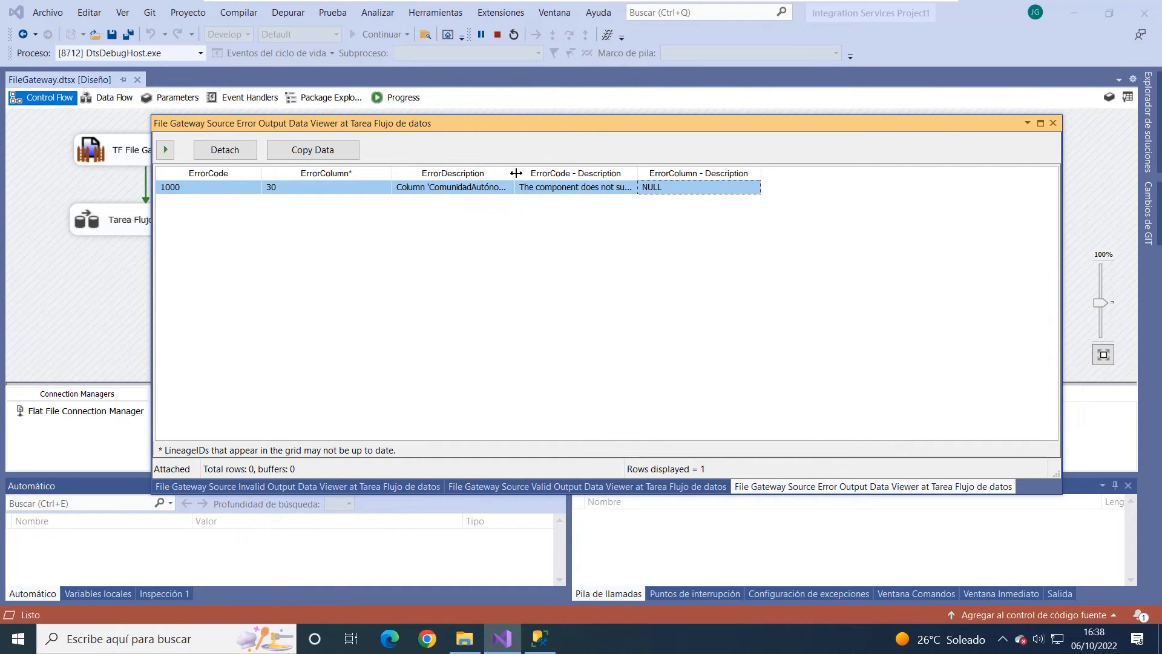
drag(516, 173, 619, 180)
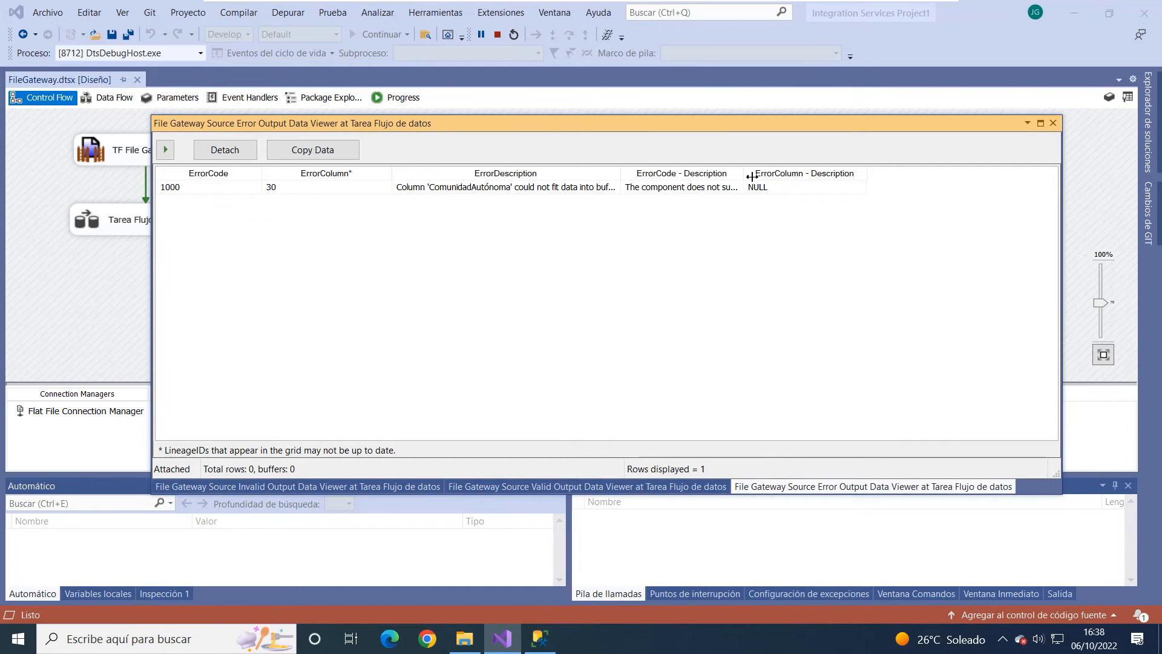
drag(751, 176, 773, 177)
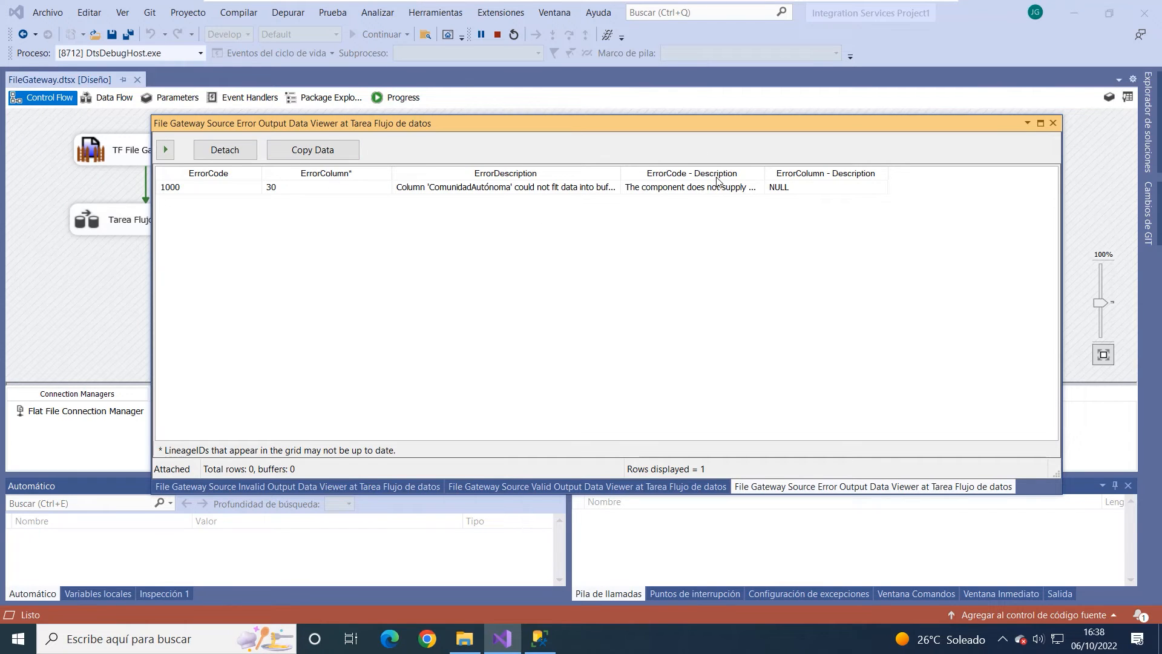
click(467, 189)
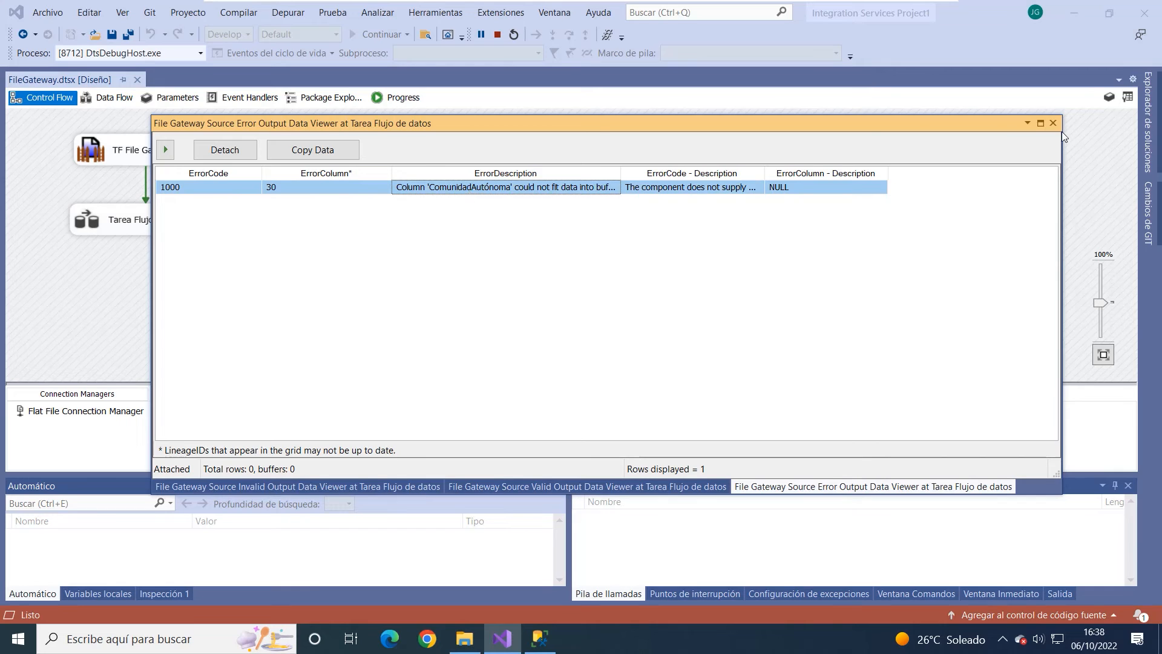
click(166, 151)
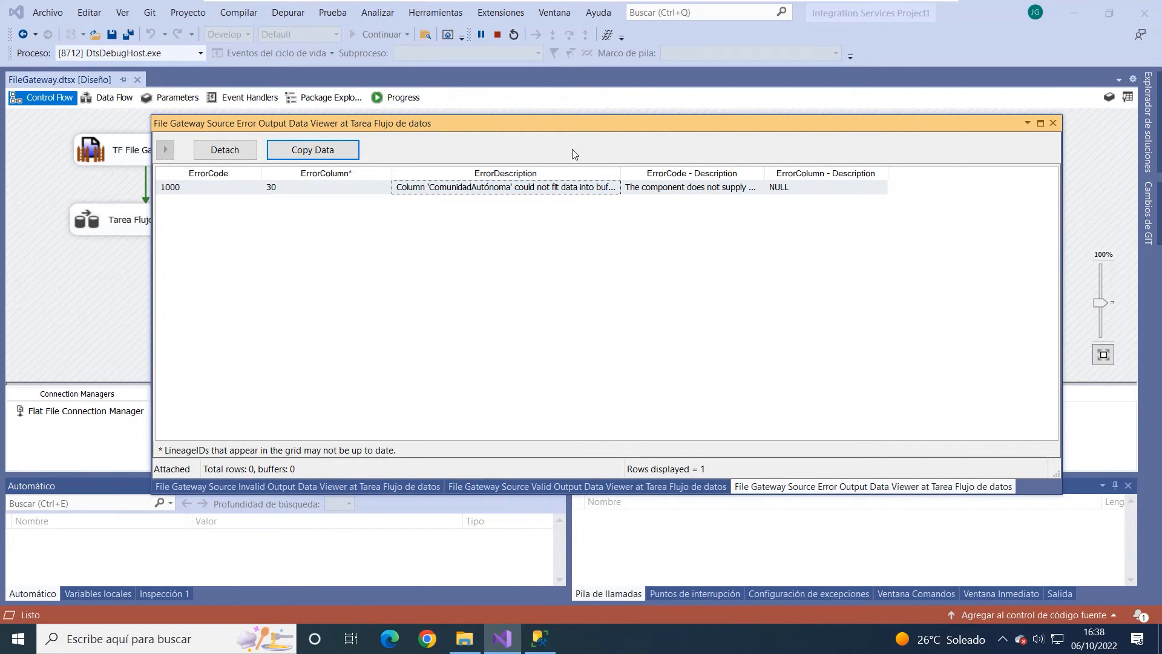
click(1055, 123)
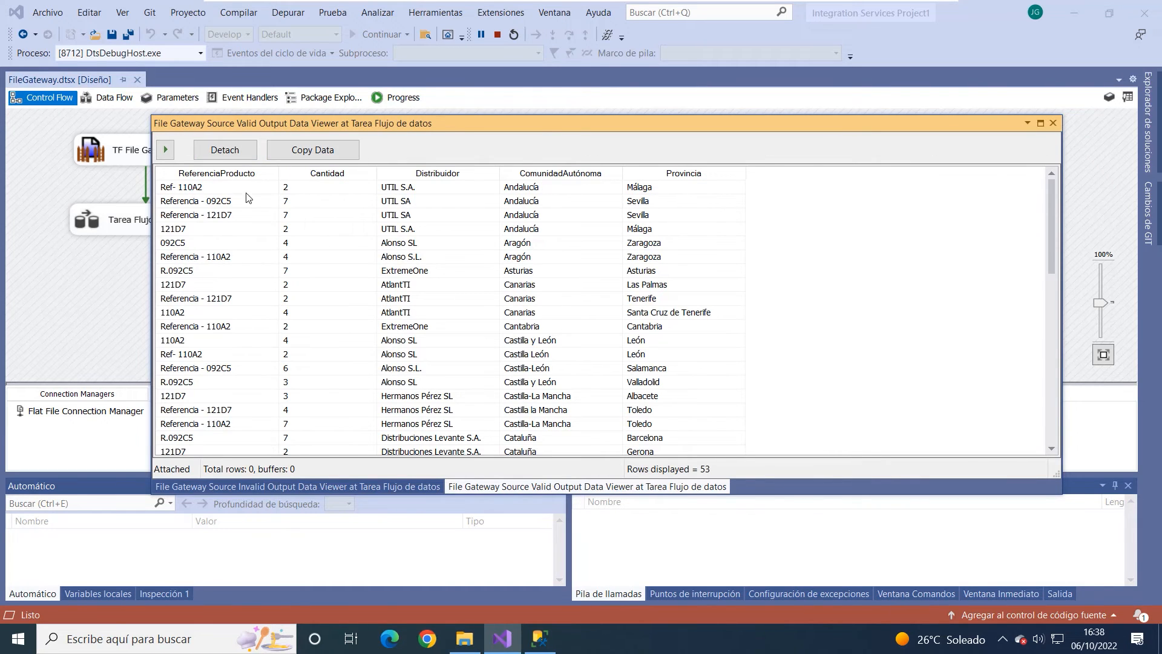
Review the rows in the File Gateway Source Valid Output data viewer, and close that viewer.
scroll(241, 220, down, 5)
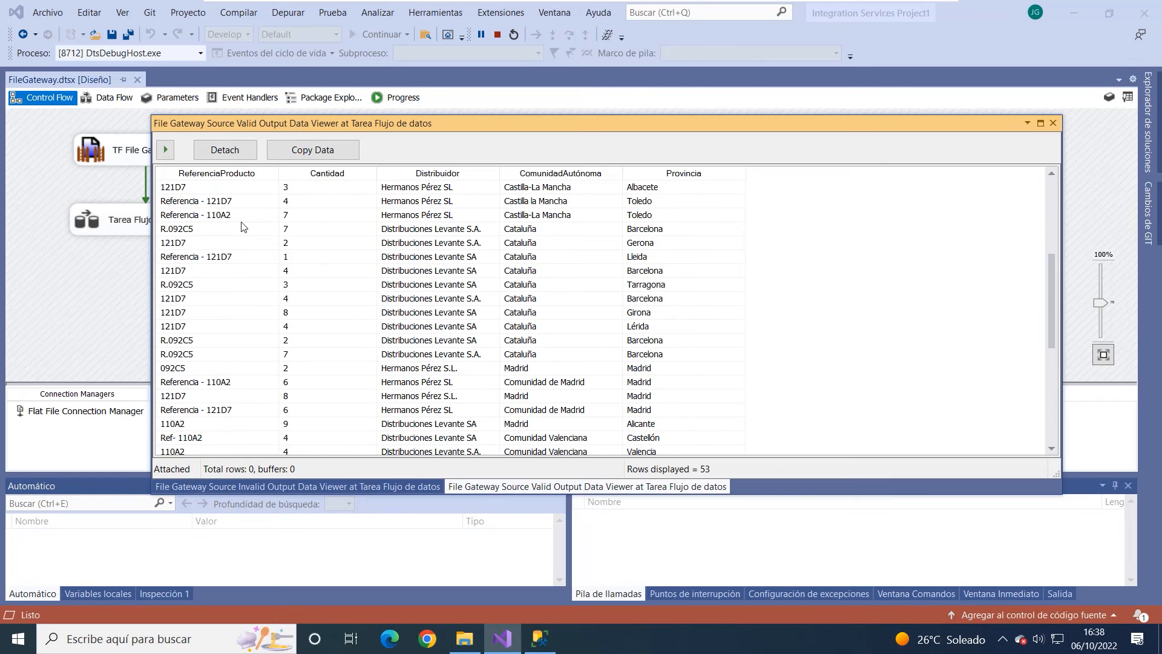
scroll(255, 281, down, 6)
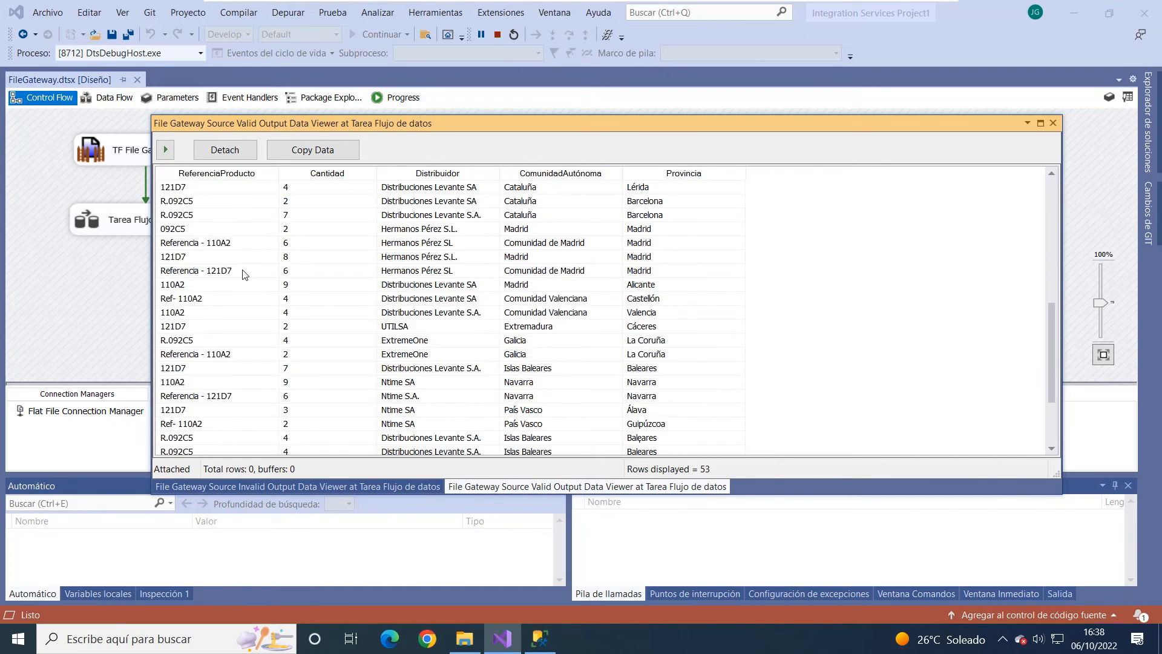
scroll(321, 275, up, 7)
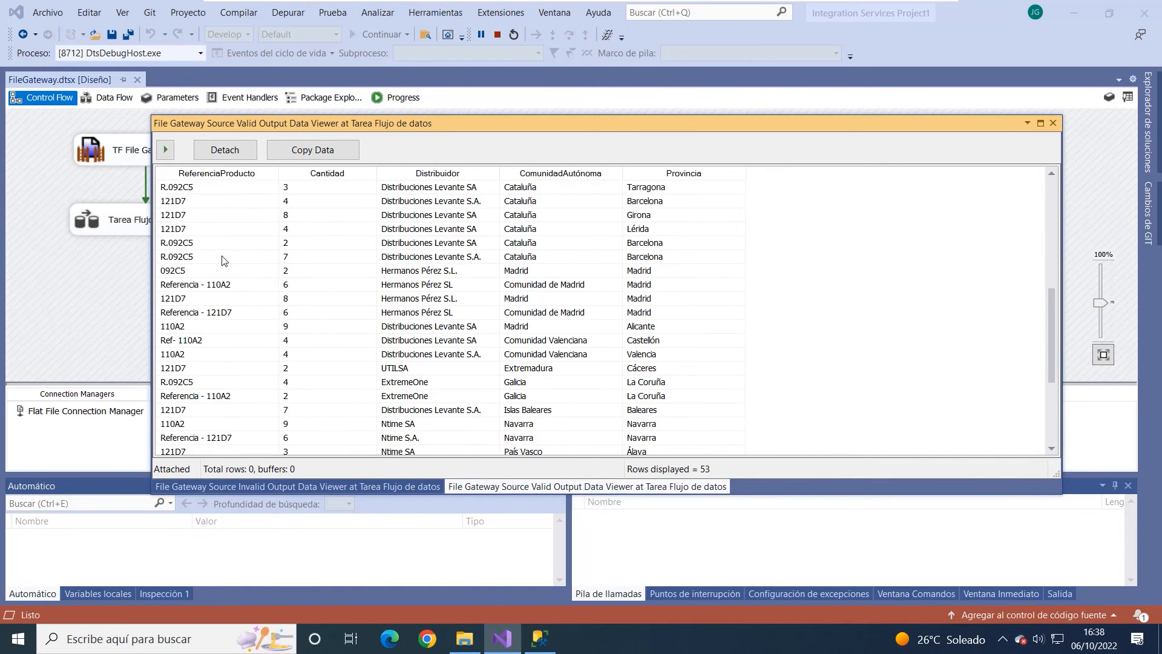
click(1054, 123)
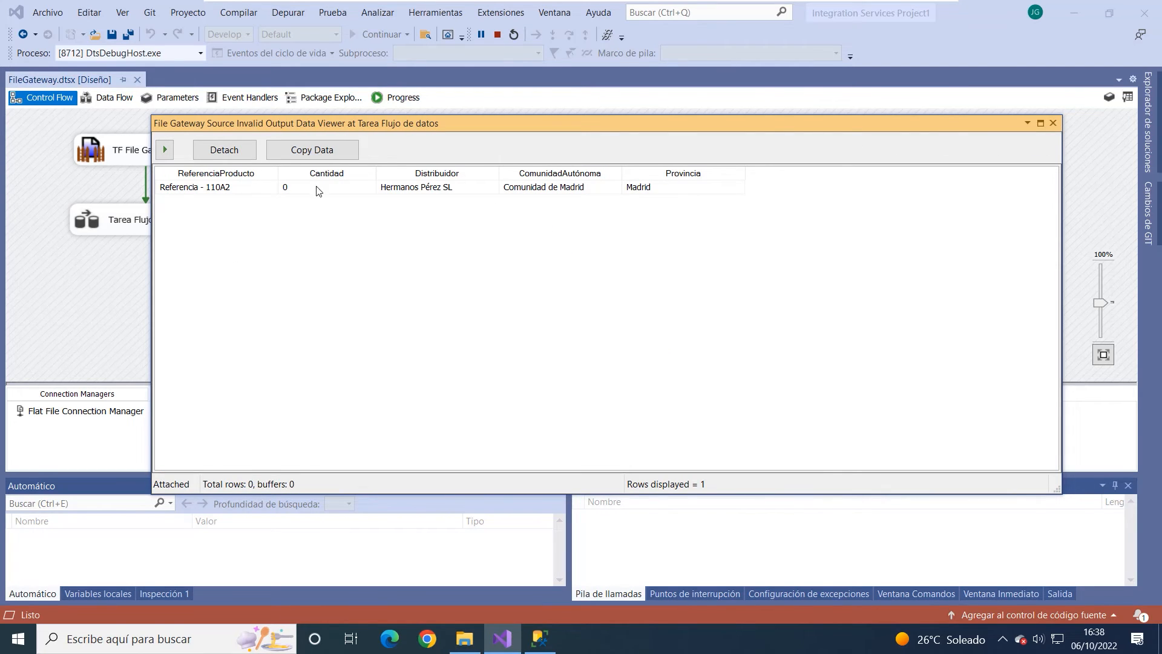
Examine the ReferenciaProducto and Cantidad values in the Invalid Output data viewer, and close that viewer.
click(213, 190)
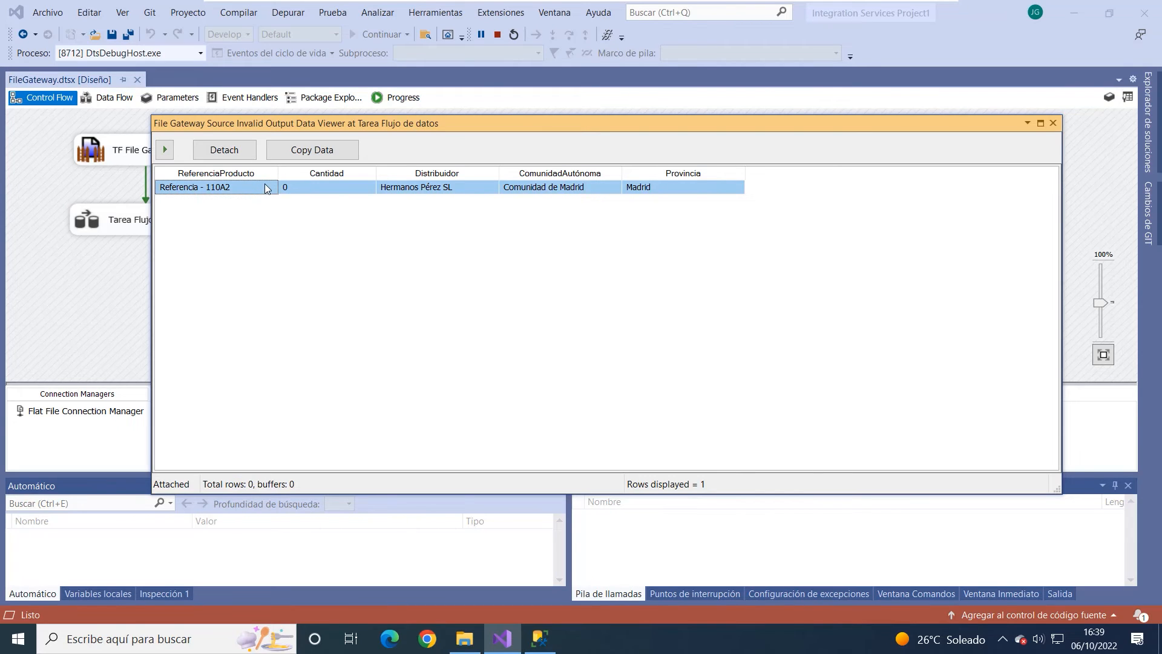
click(306, 188)
click(1053, 121)
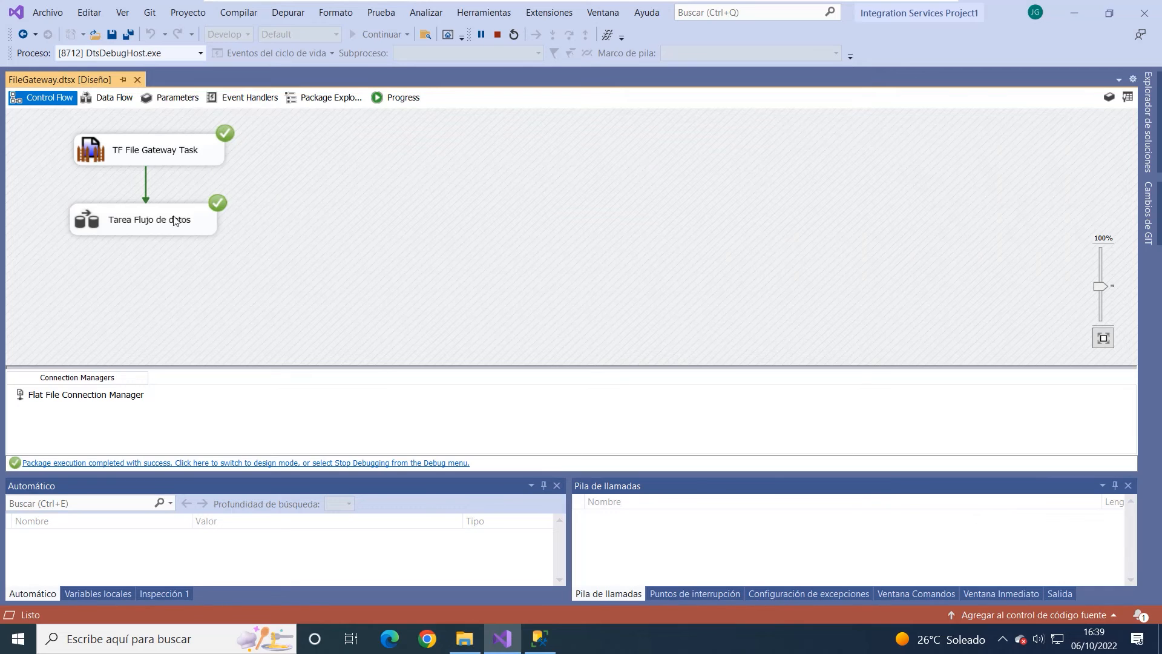
Open the Tarea Flujo de datos data flow to check its execution, and switch to File Explorer at C:\Carga.
double_click(146, 225)
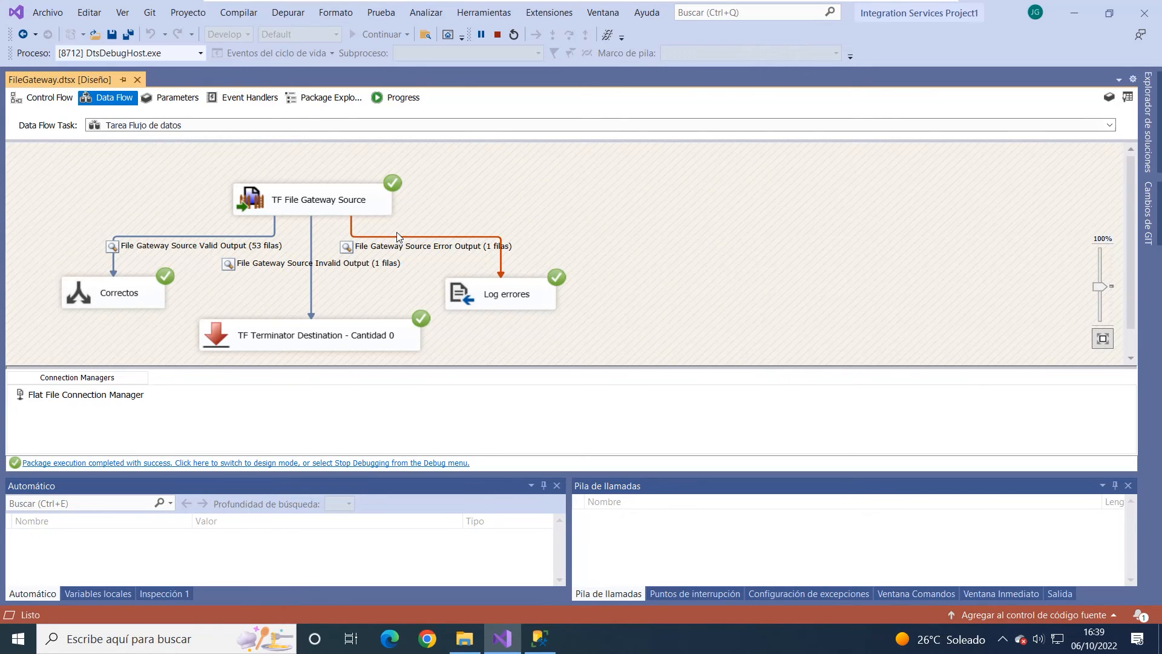
click(464, 638)
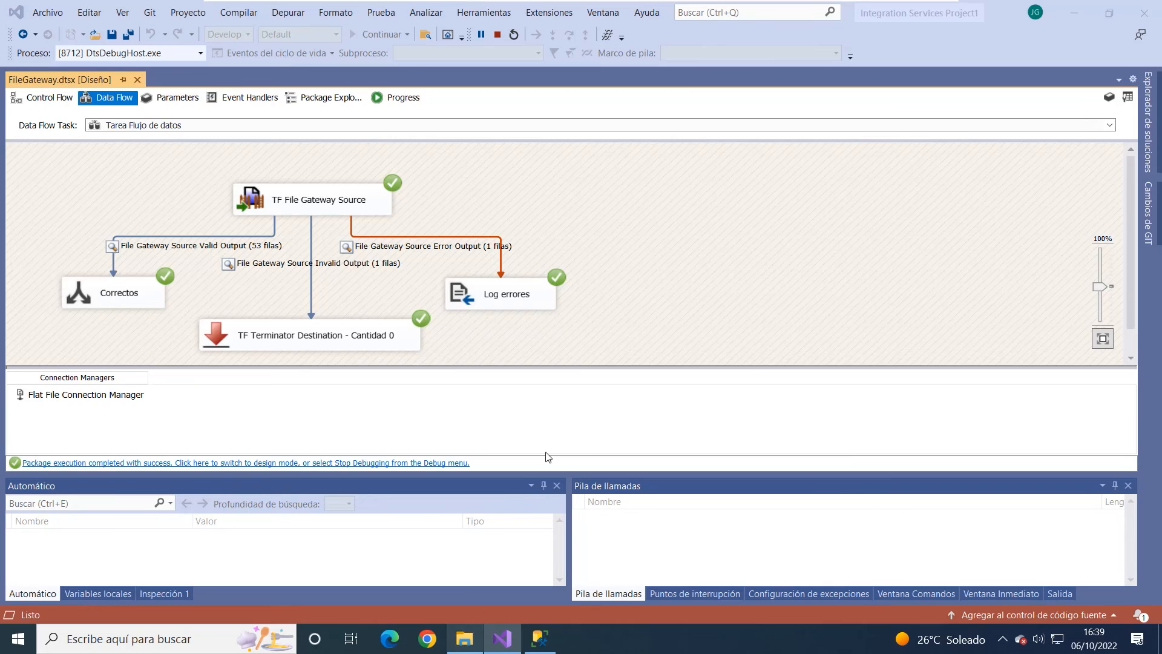
drag(704, 164, 645, 165)
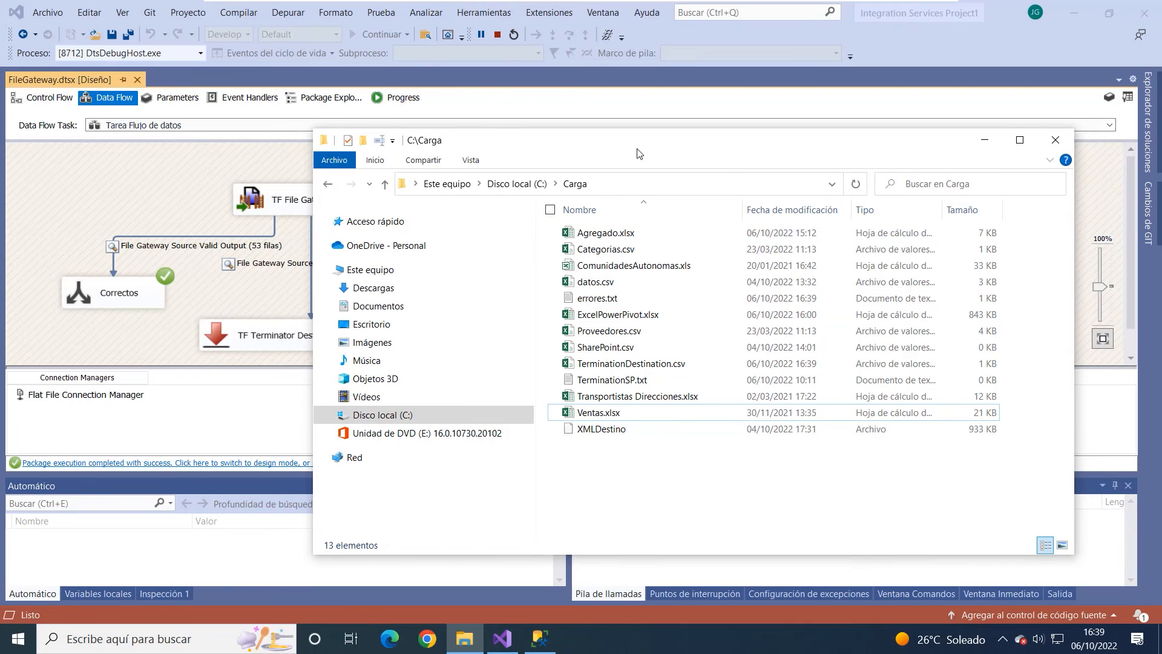
drag(637, 150, 636, 146)
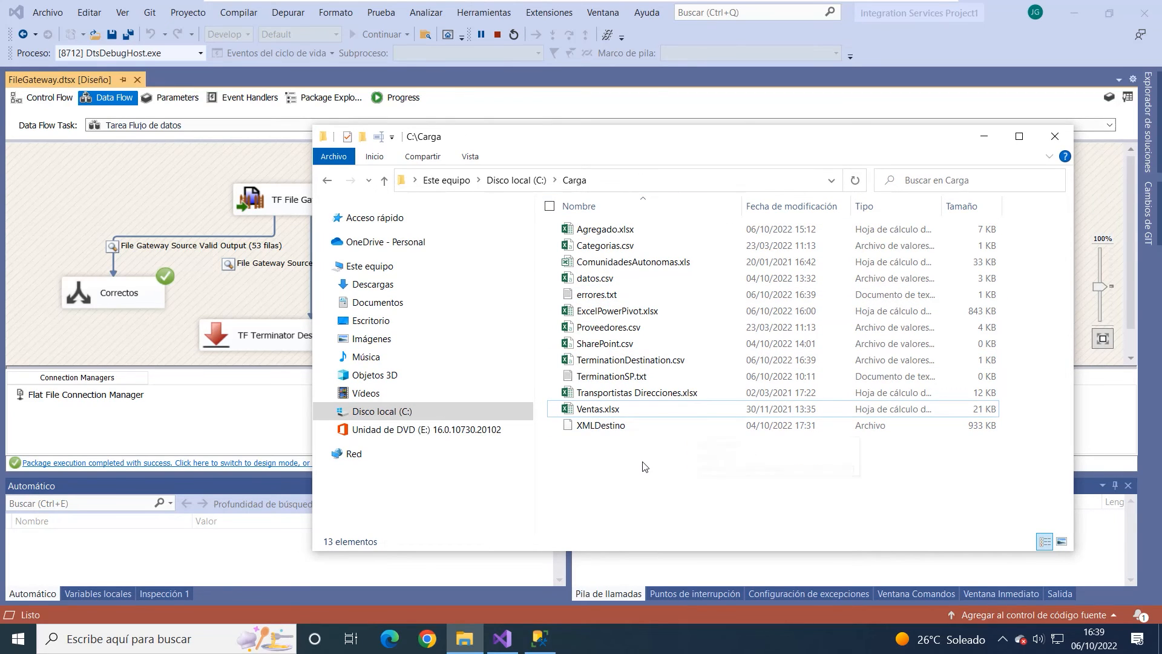
Open TerminationSP.txt from the Carga folder to check its contents, and close it.
click(628, 385)
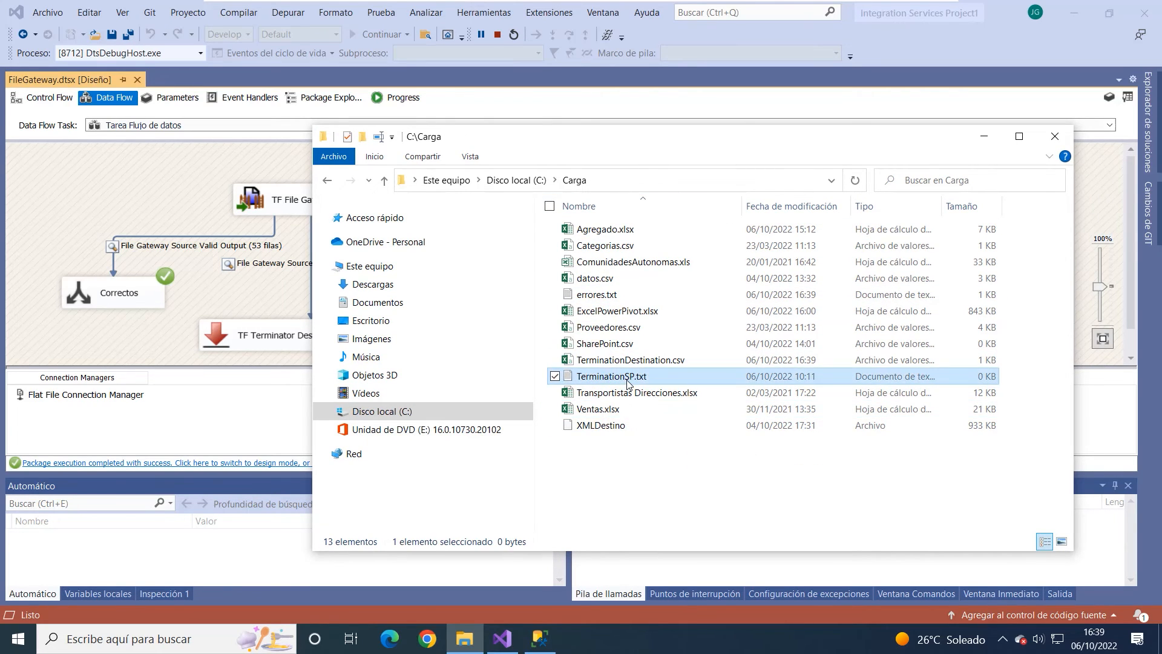
double_click(628, 383)
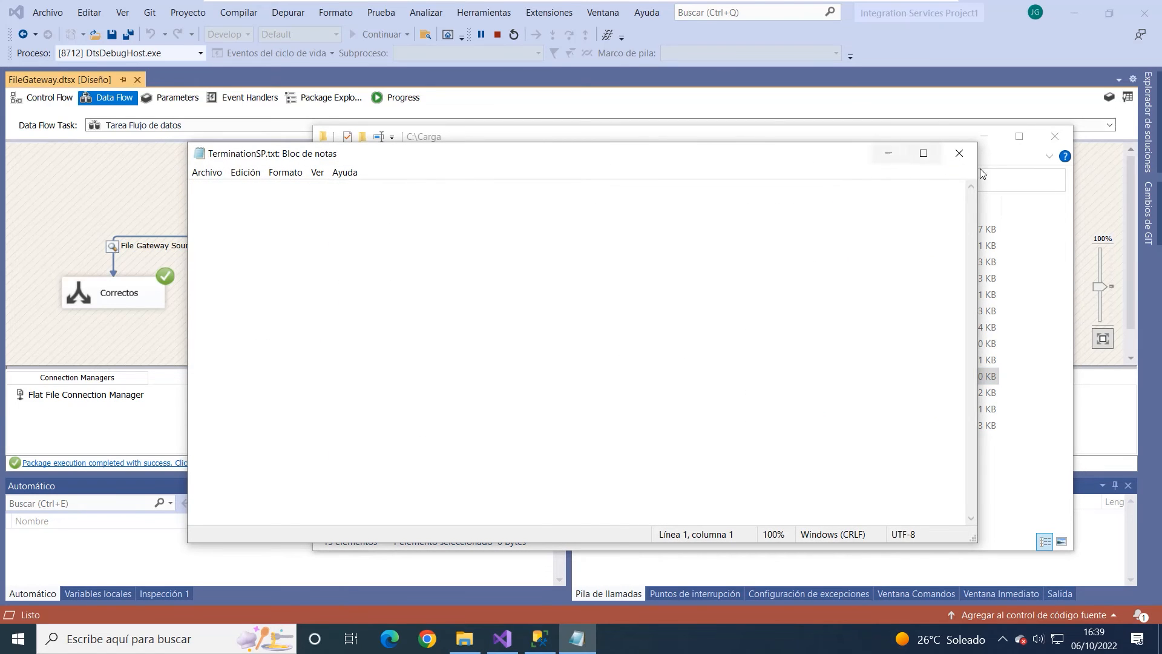
click(960, 153)
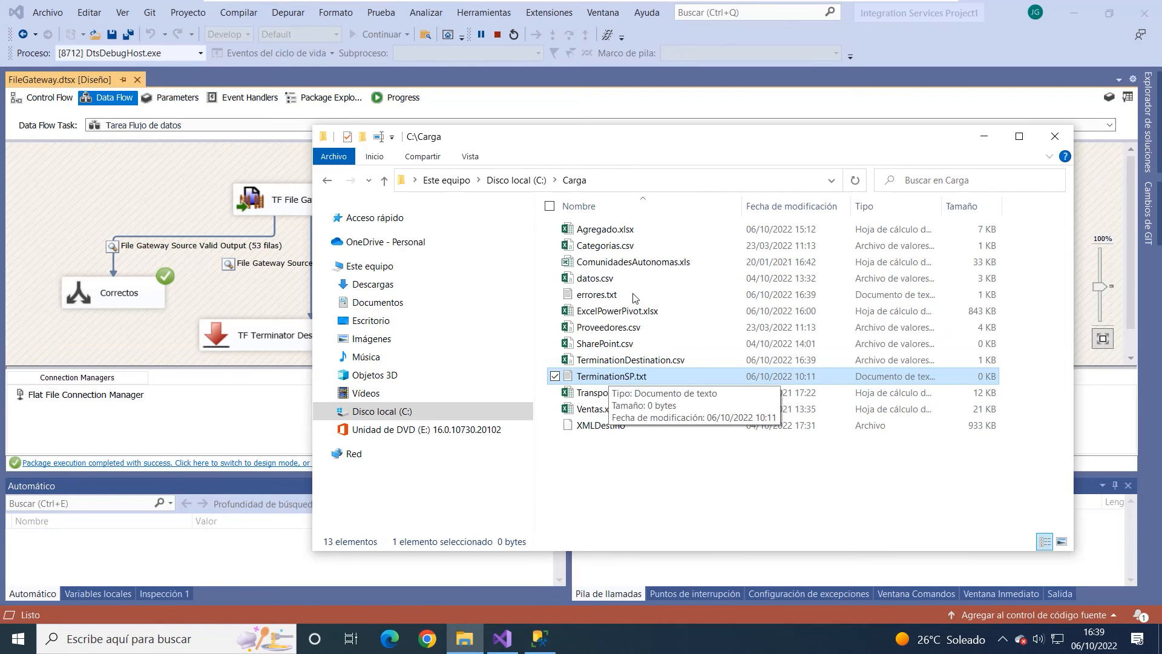
Open TerminationDestination.csv in Excel and dismiss the possible data loss notice so that it is not shown again.
click(596, 339)
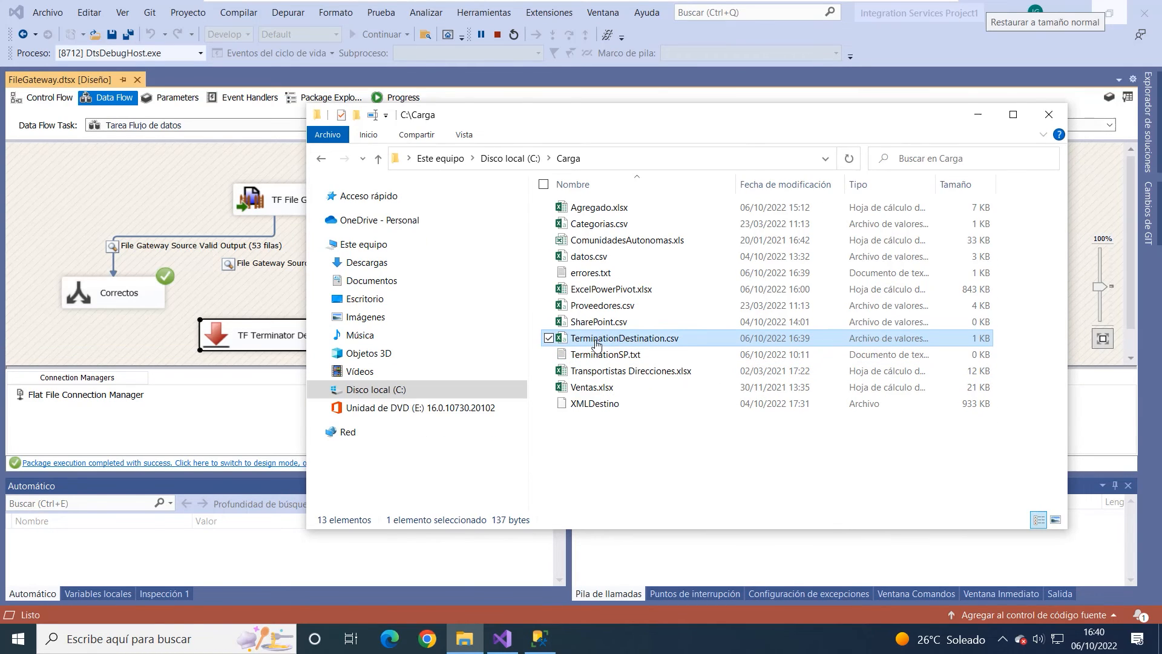
double_click(610, 338)
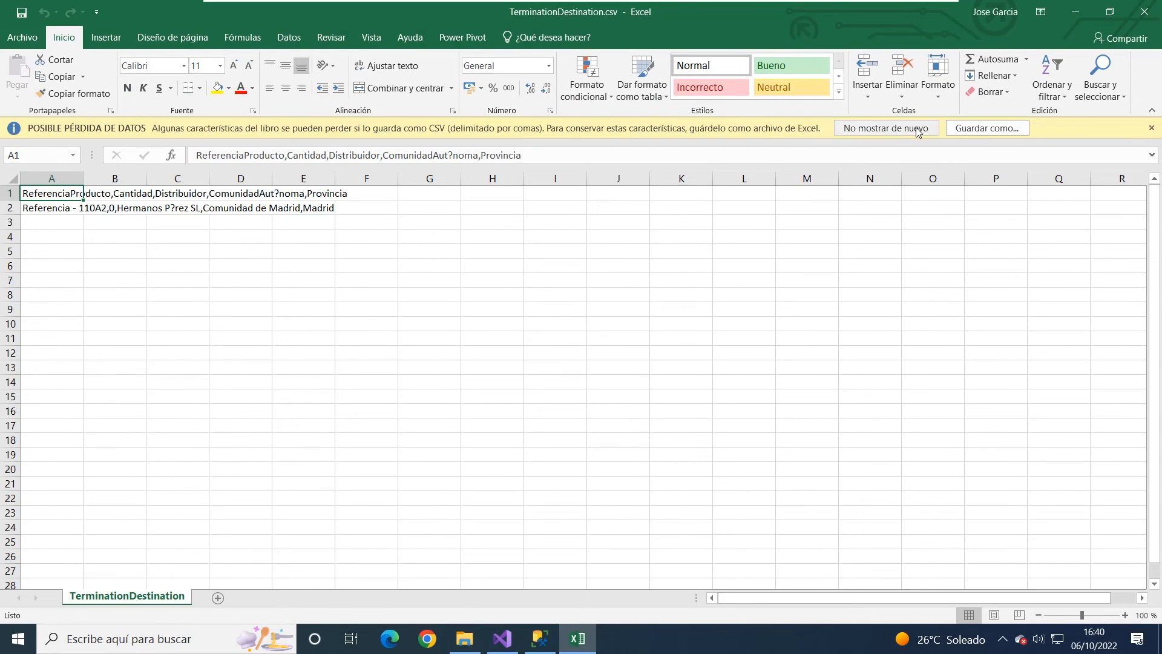
click(892, 130)
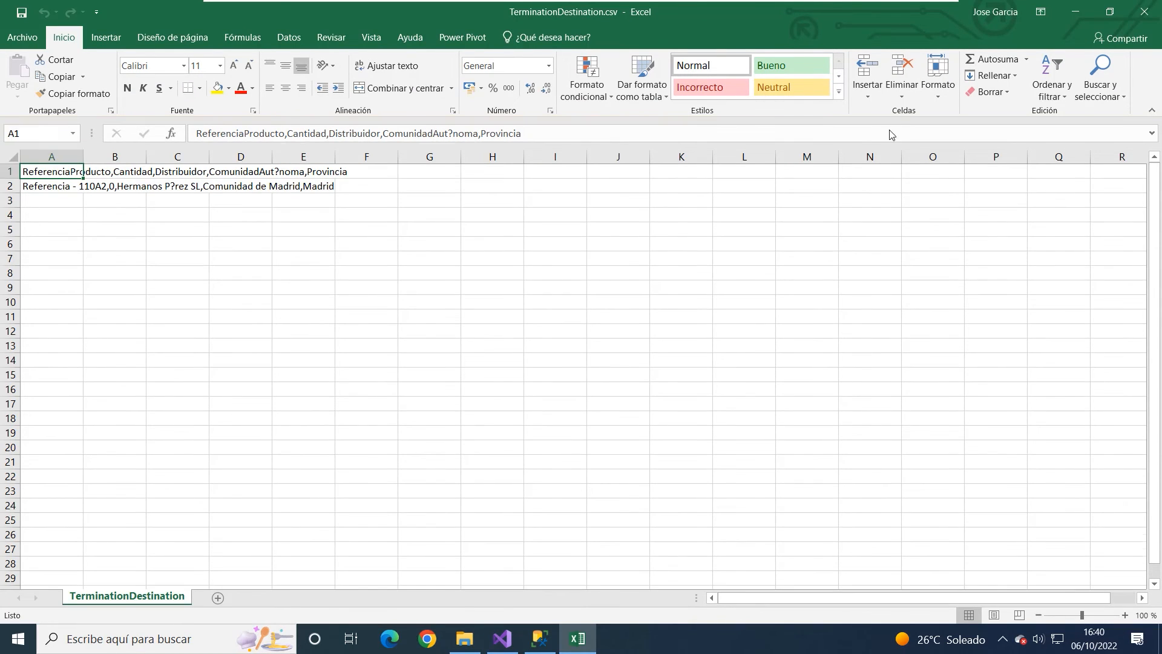
Fit column A to its contents, examine the header and data row of TerminationDestination.csv, and close Excel.
click(113, 175)
click(180, 172)
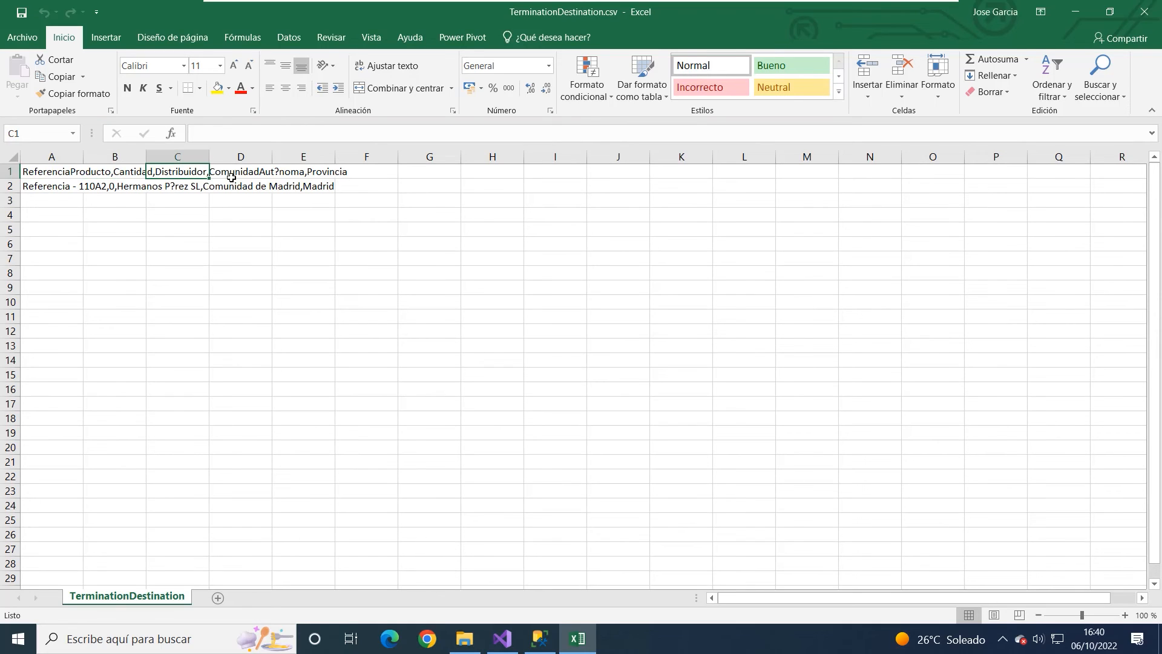
click(231, 177)
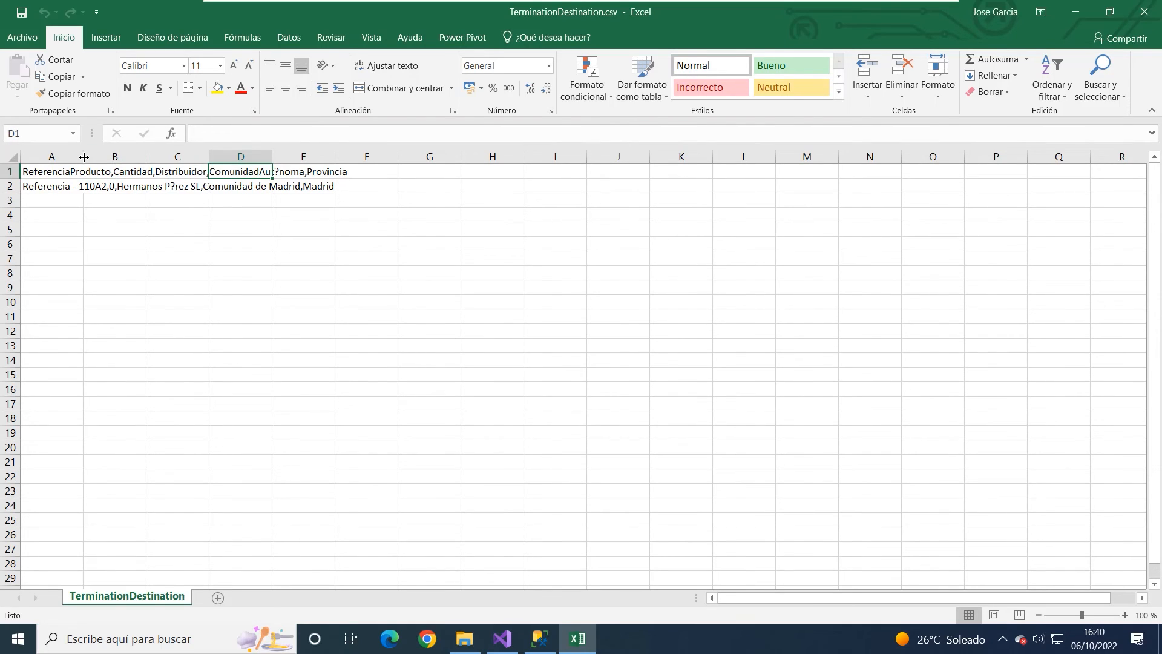
double_click(84, 157)
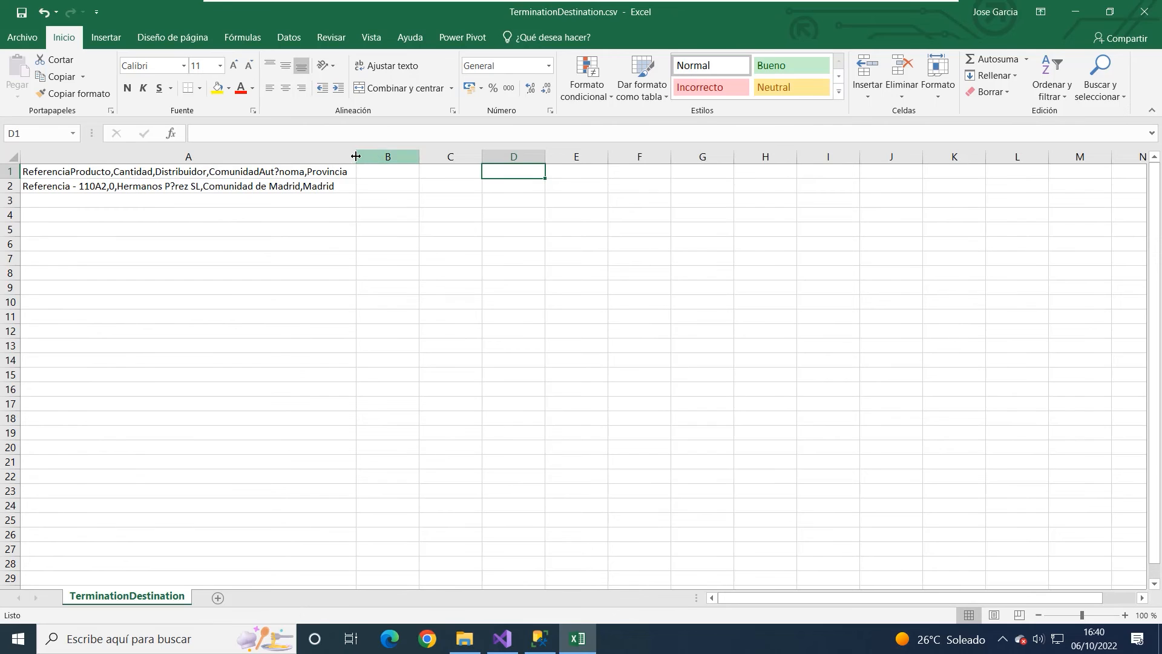
click(212, 176)
drag(136, 197, 100, 187)
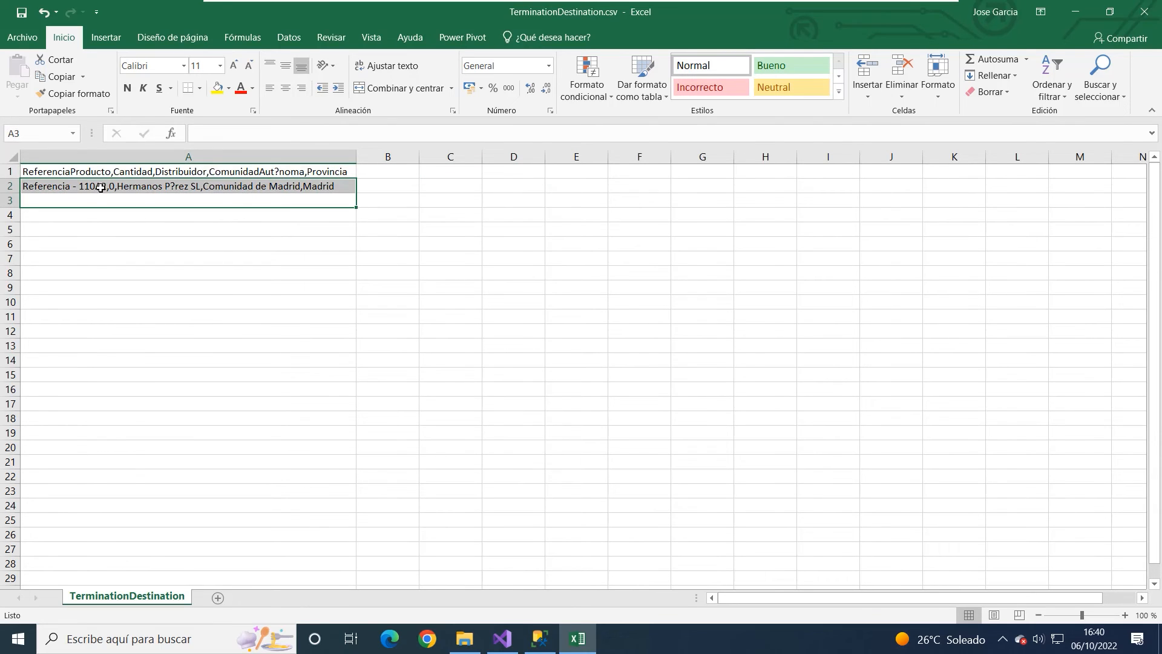
click(69, 186)
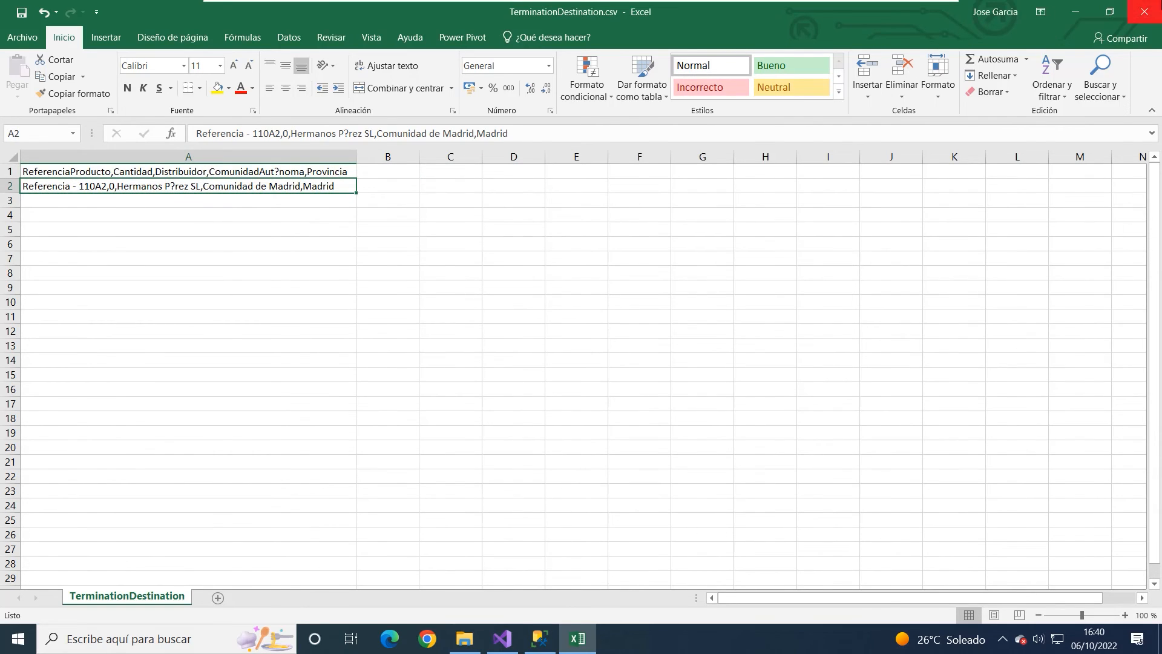
click(1144, 12)
Open TerminationDestination.csv with Notepad, examine the data row and its accented characters, and close the file.
click(591, 340)
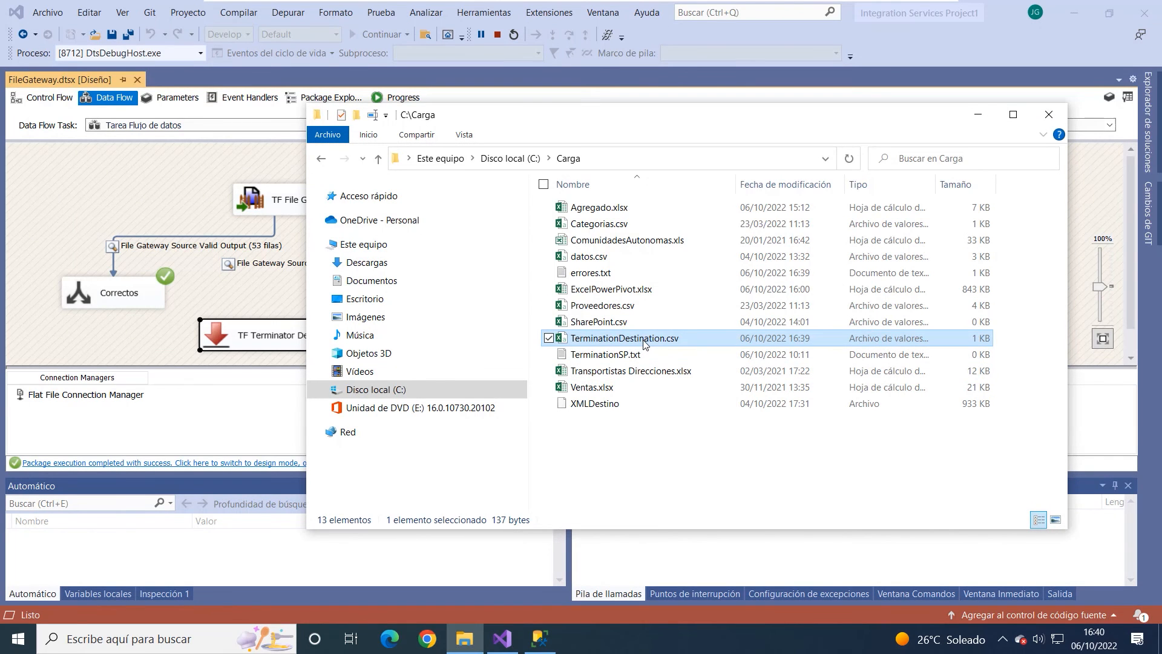
right_click(646, 344)
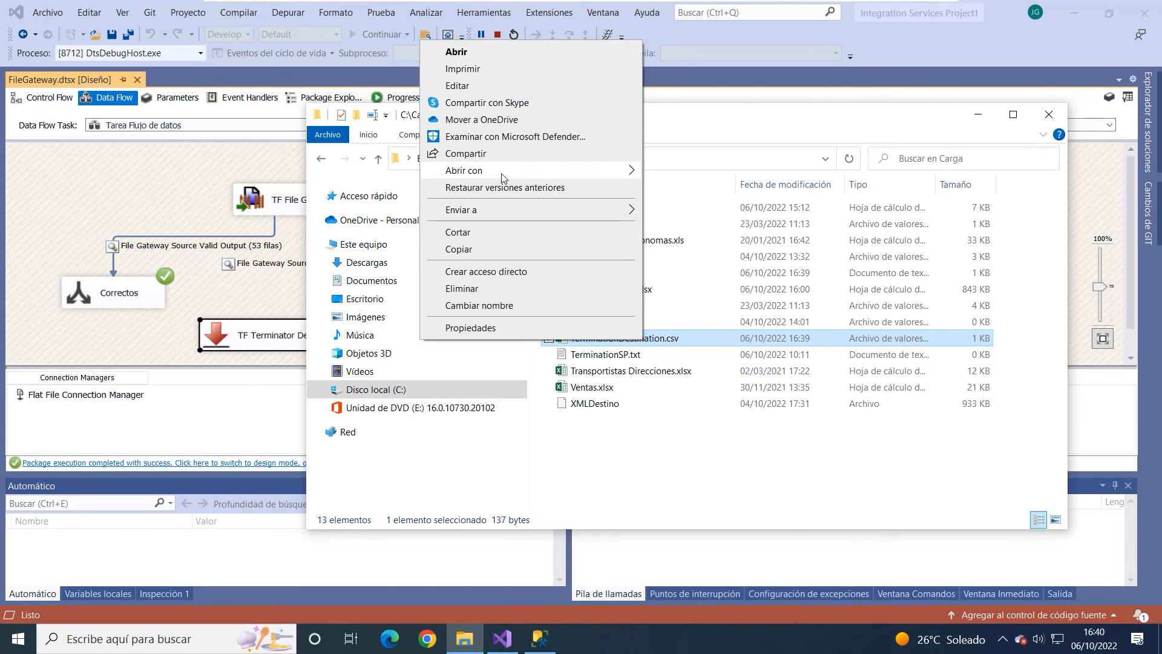
mouse_move(590, 172)
click(696, 172)
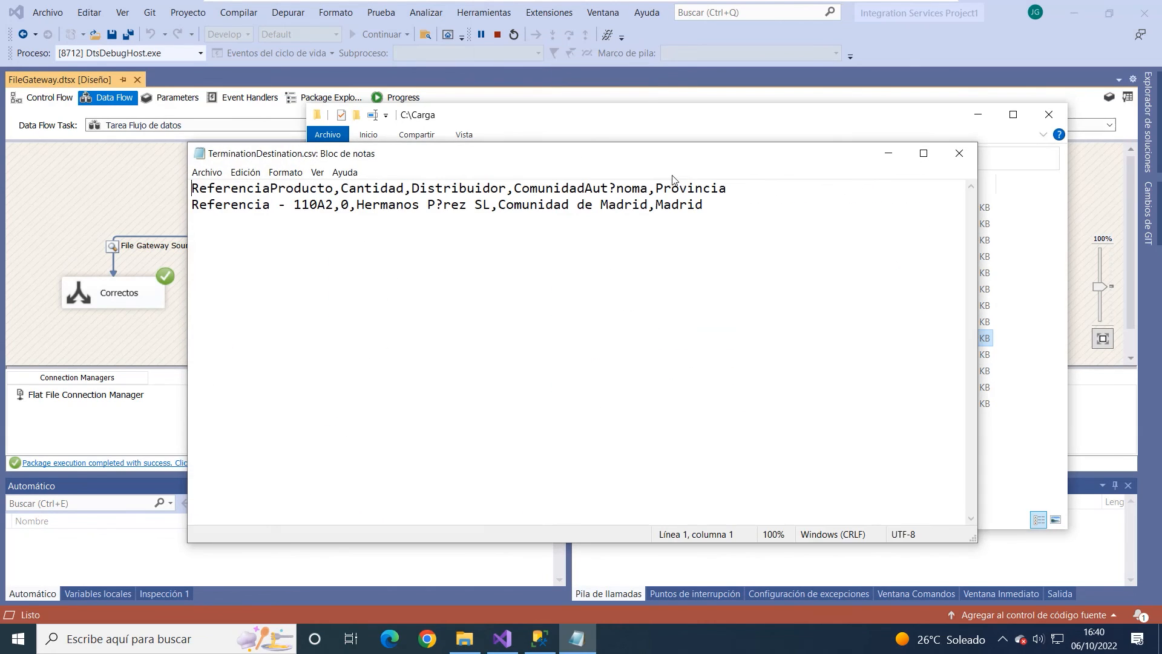
drag(451, 206, 435, 206)
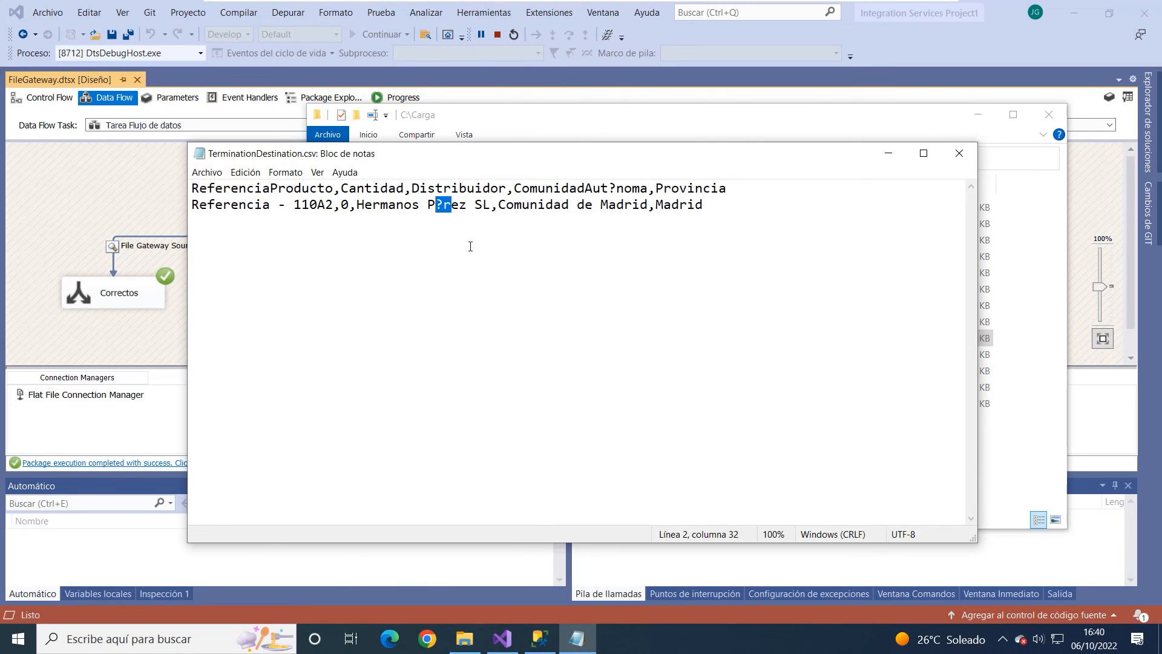
click(351, 206)
drag(192, 204, 704, 208)
drag(660, 158, 759, 153)
click(1058, 150)
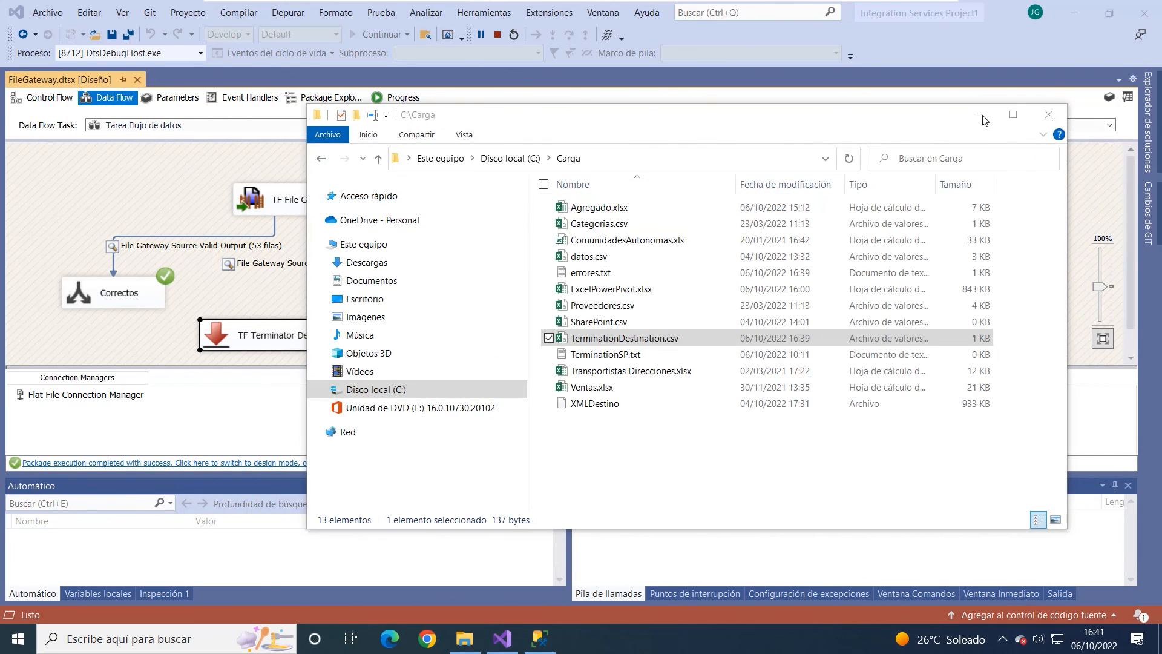
Return to the FileGateway package in Visual Studio and stop debugging.
click(465, 638)
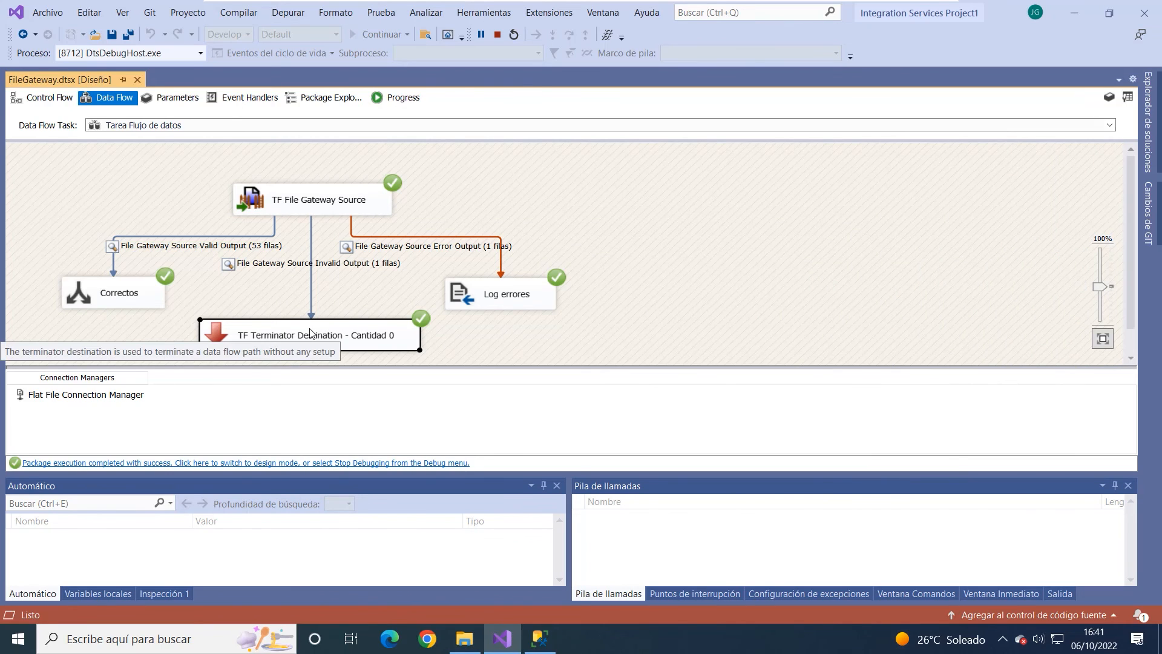
click(495, 38)
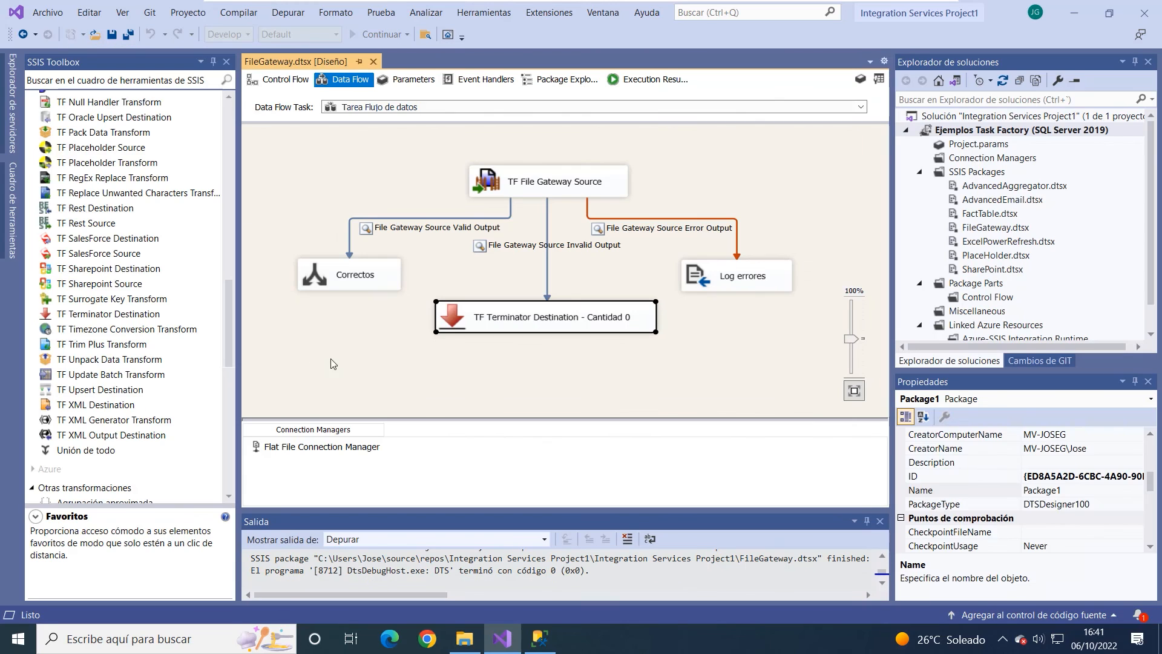
Review the output file path in the file output settings of TF Terminator Destination - Cantidad 0, and cancel without changes.
click(506, 308)
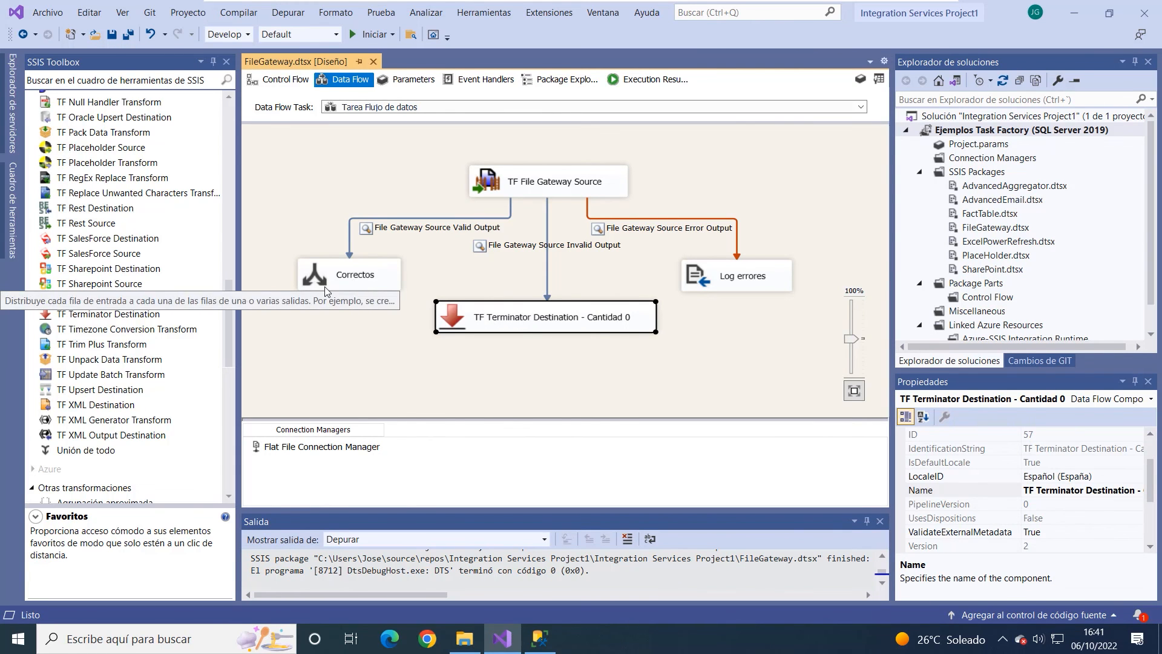
click(342, 280)
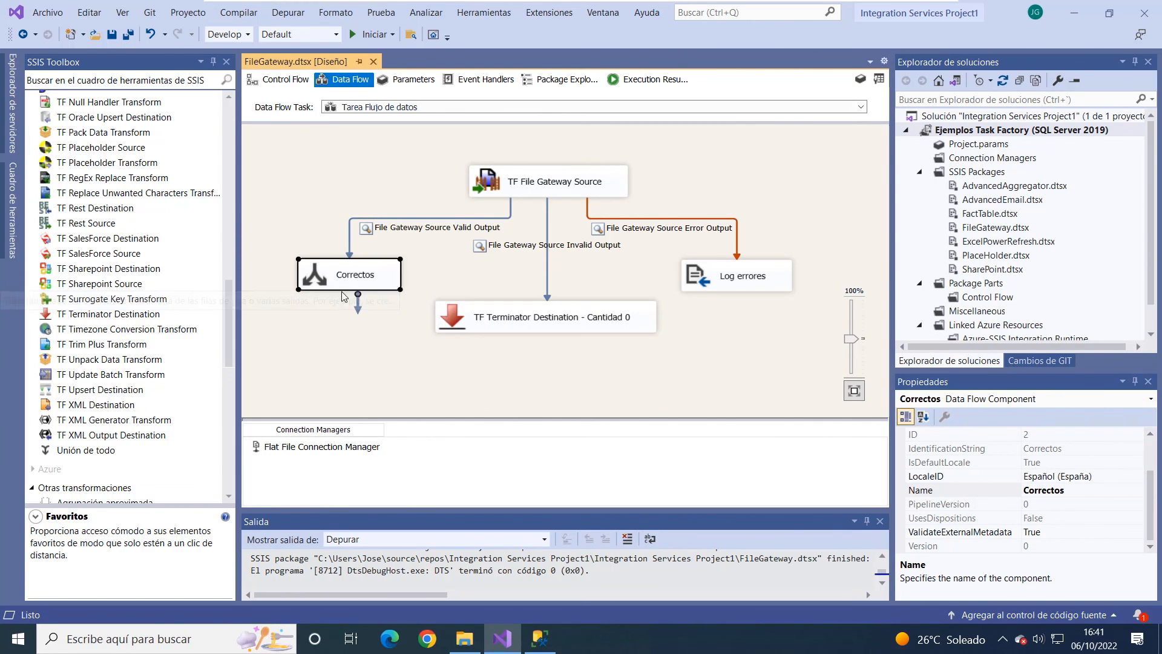
click(557, 331)
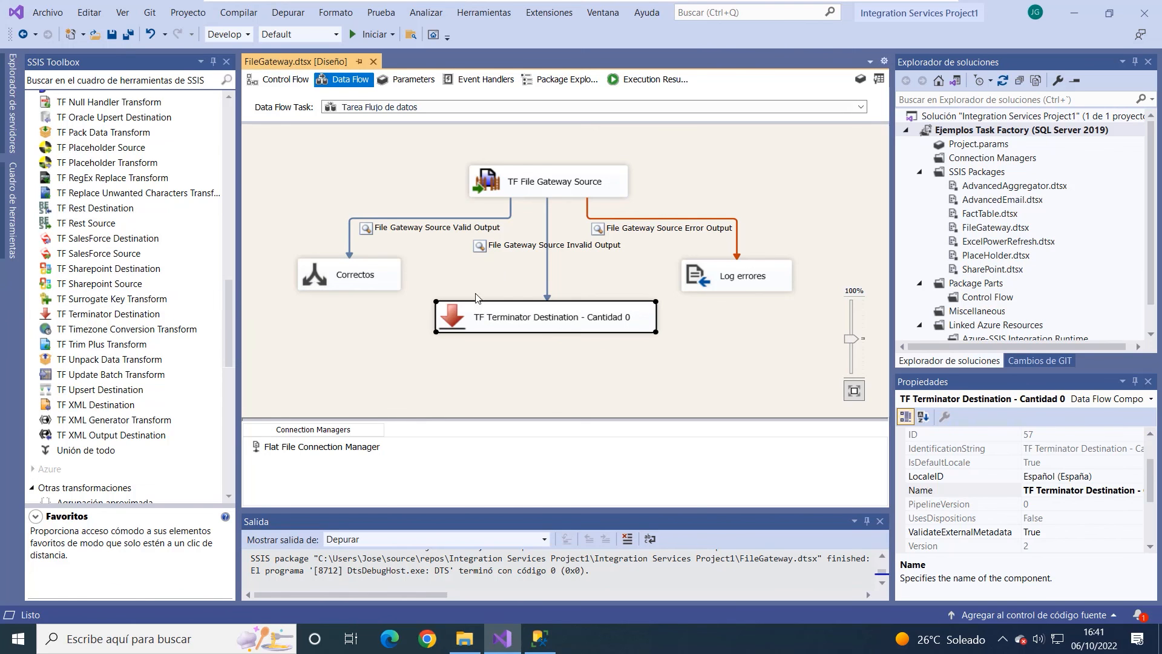
double_click(541, 321)
click(194, 170)
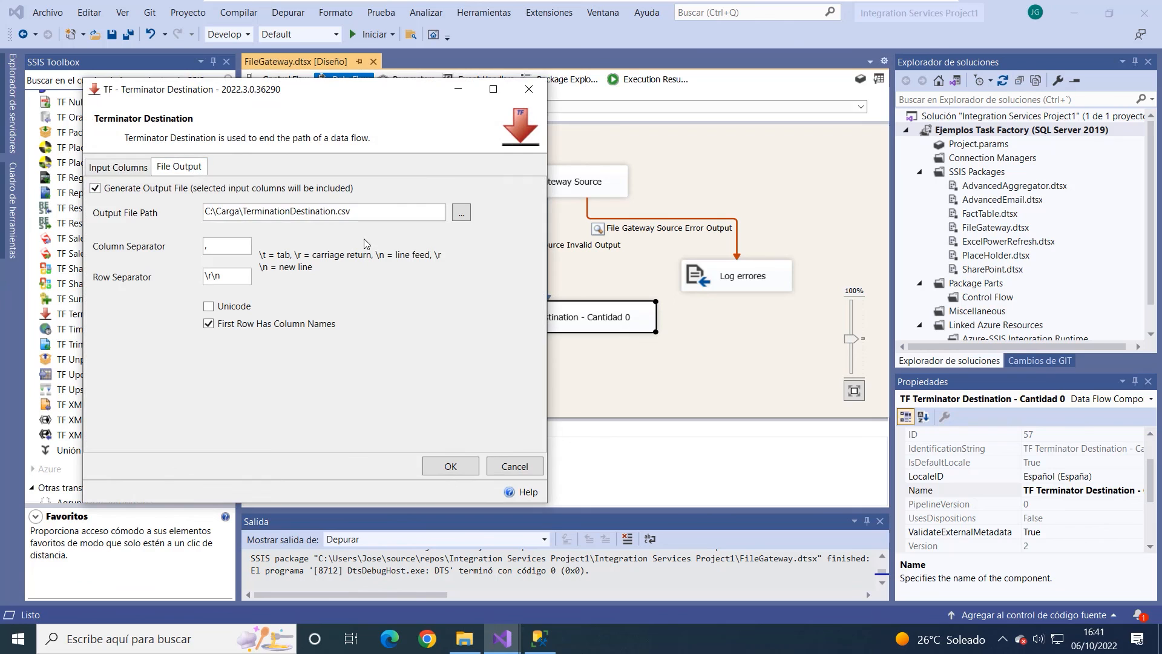
drag(352, 212, 245, 213)
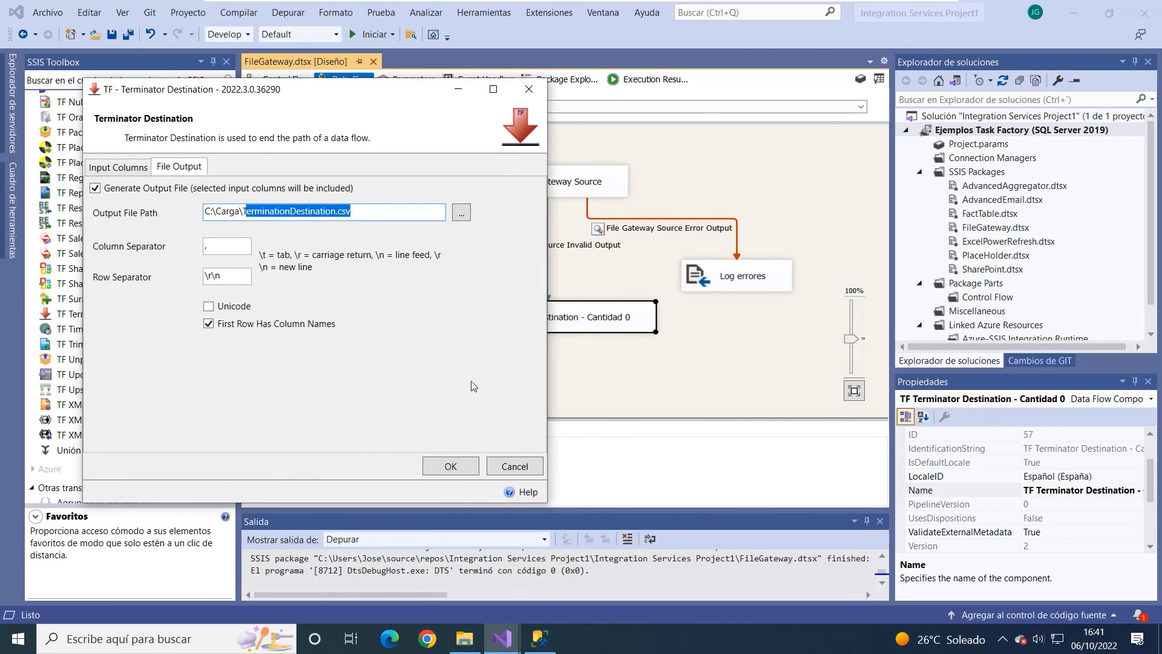
click(509, 470)
click(762, 323)
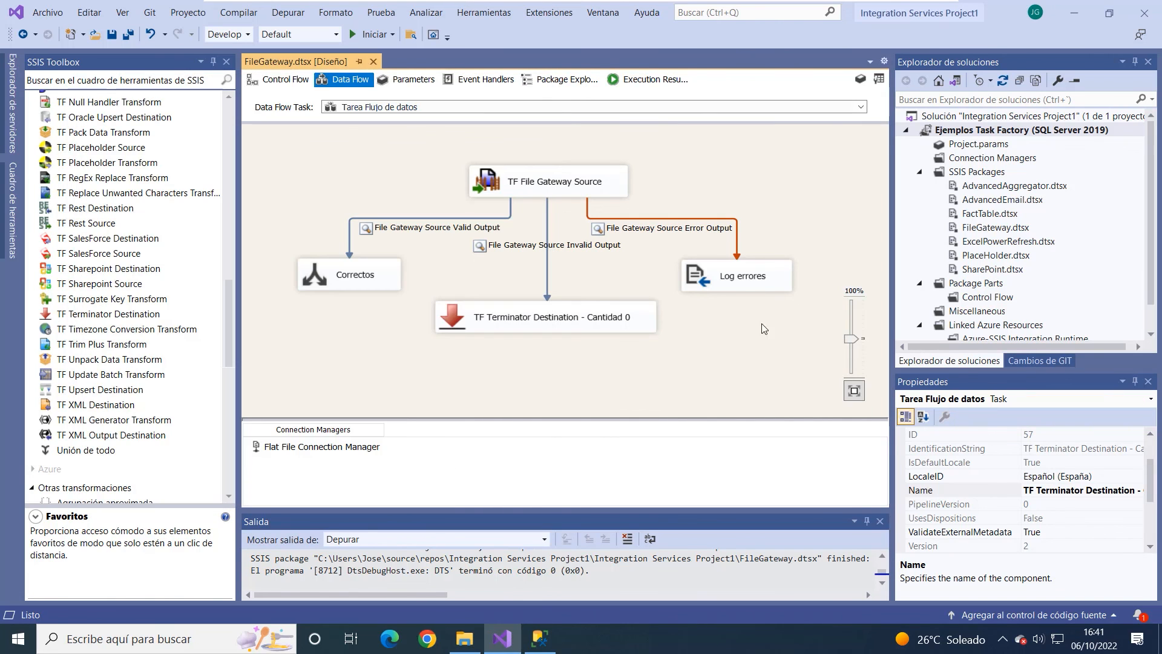
Review the connection manager and overwrite settings of the Log errores flat file destination, cancel without changes, and deselect the component.
double_click(727, 286)
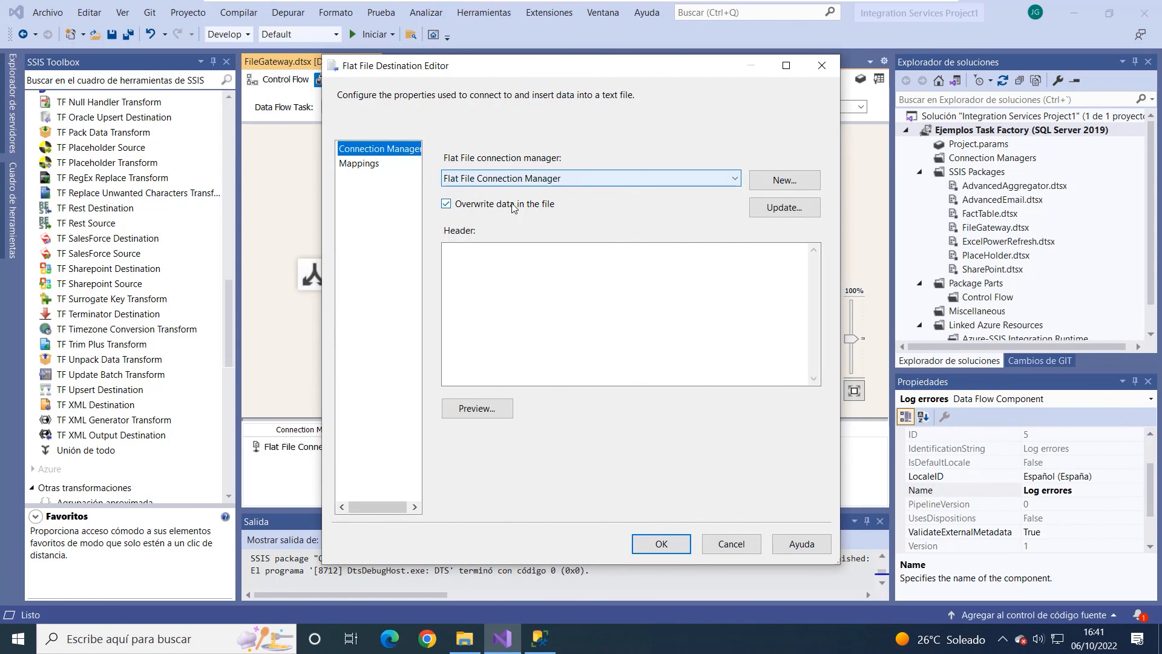
click(742, 552)
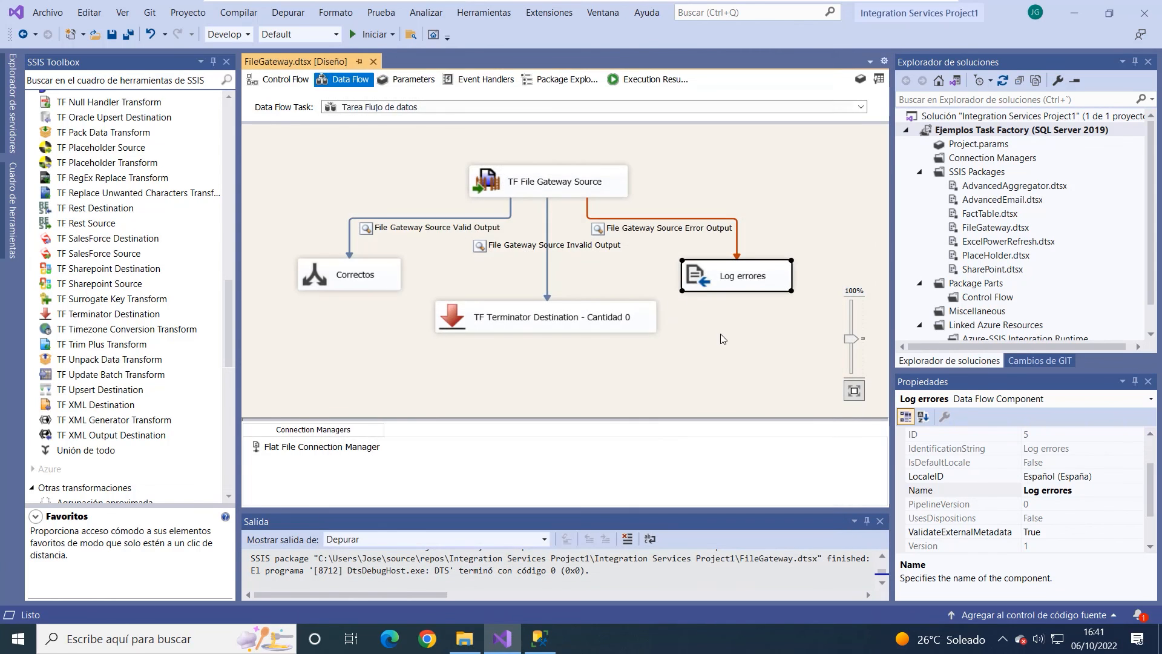
click(732, 326)
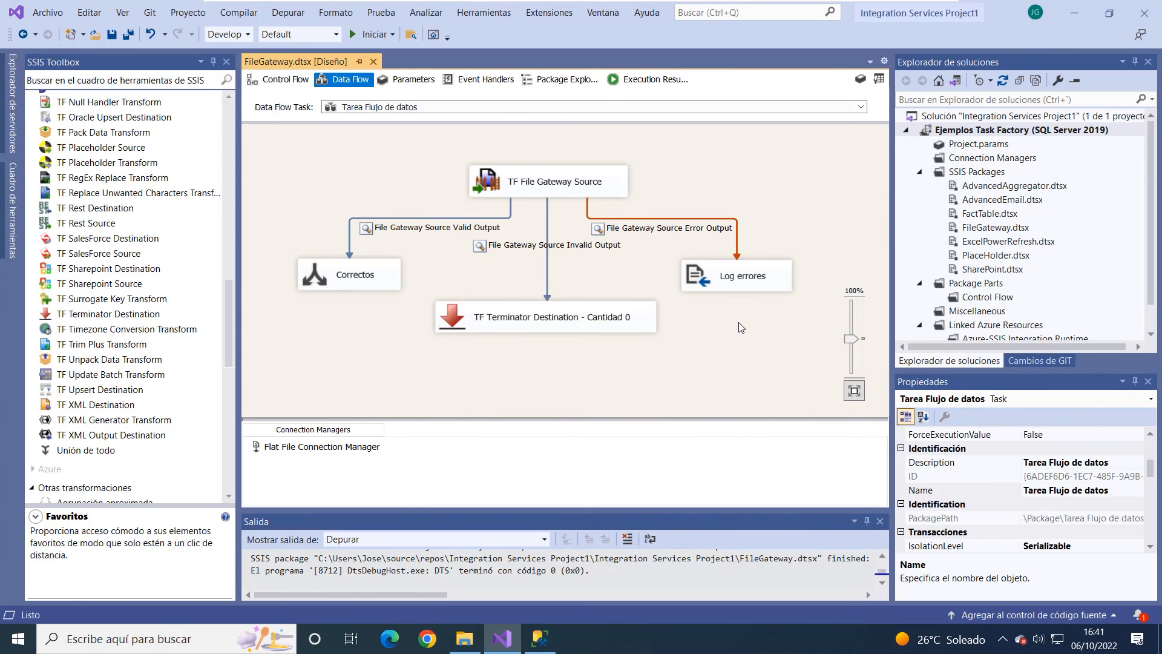